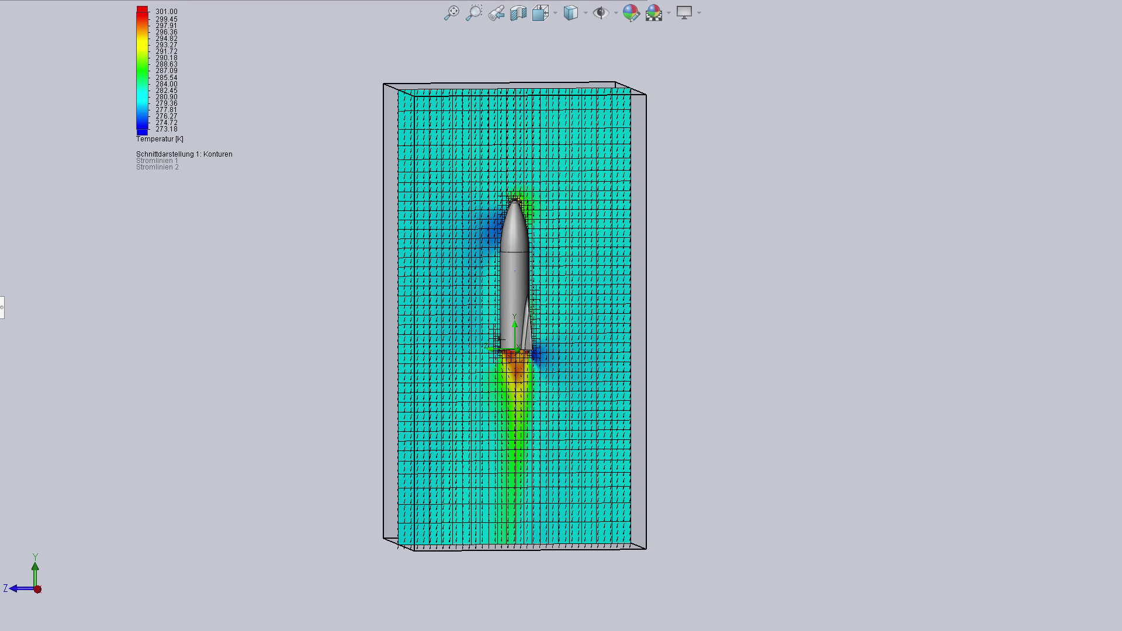
Orbit and zoom the flow box, then hide Schnittdarstellung 1, the temperature cut plot.
mouse_move(740, 256)
middle_down()
mouse_move(709, 221)
mouse_move(676, 298)
mouse_move(656, 170)
middle_up()
scroll(441, 277, down, 2)
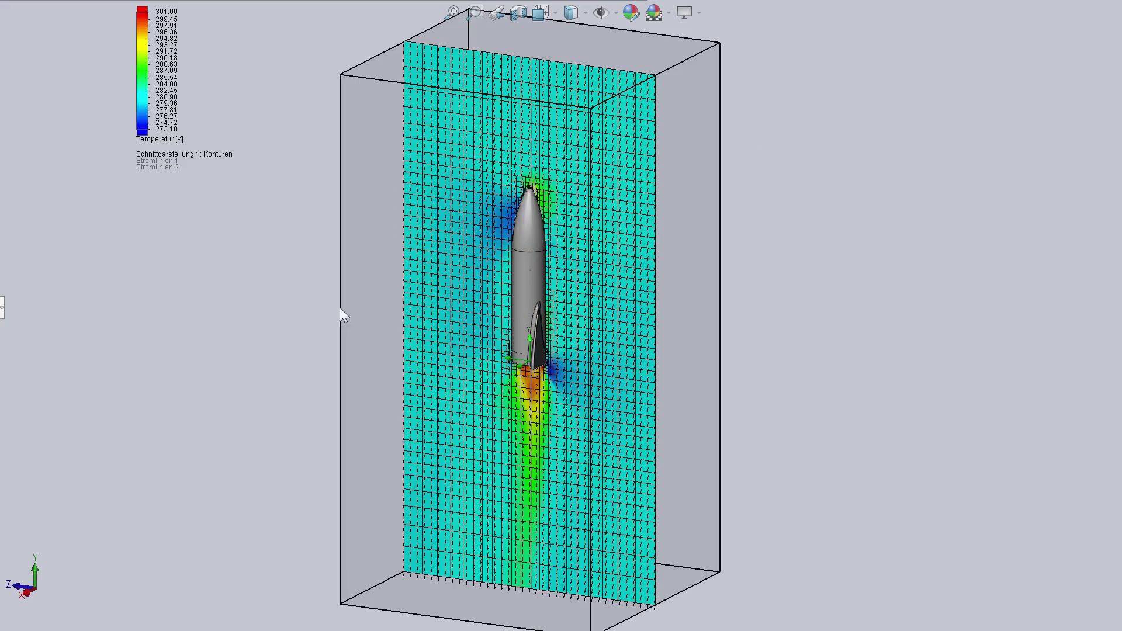
right_click(11, 380)
click(41, 406)
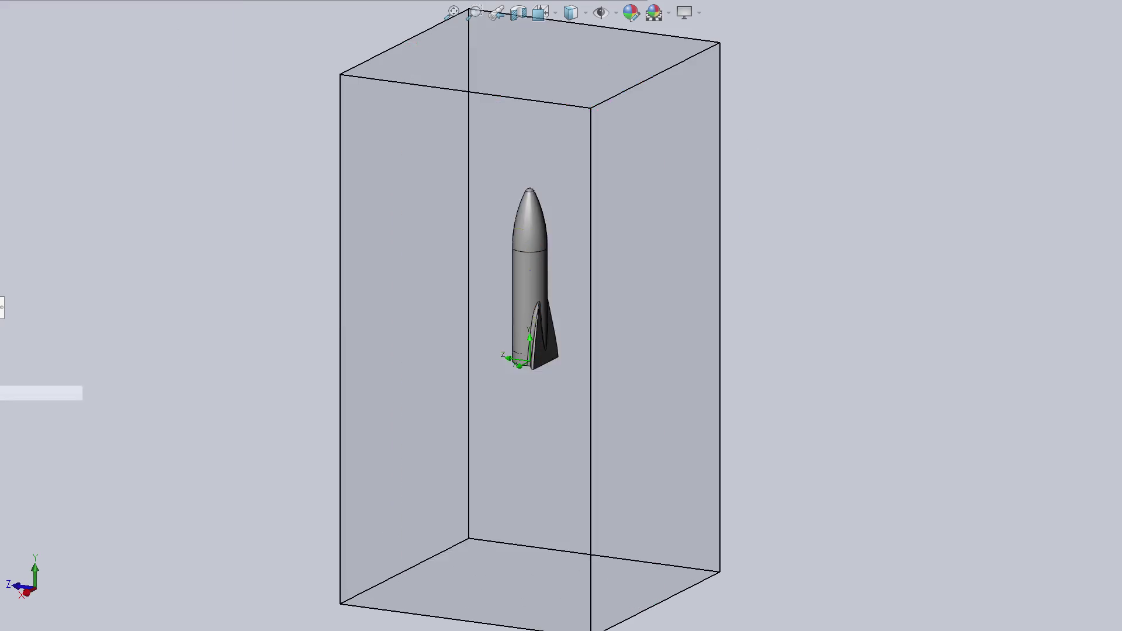
mouse_move(187, 395)
middle_down()
mouse_move(283, 458)
mouse_move(295, 489)
mouse_move(380, 565)
mouse_move(514, 536)
mouse_move(757, 454)
mouse_move(212, 505)
mouse_move(426, 351)
mouse_move(518, 326)
mouse_move(923, 320)
mouse_move(732, 421)
mouse_move(812, 343)
mouse_move(684, 262)
mouse_move(1002, 168)
mouse_move(1062, 163)
mouse_move(1103, 358)
mouse_move(1019, 506)
mouse_move(535, 315)
middle_up()
scroll(562, 263, down, 4)
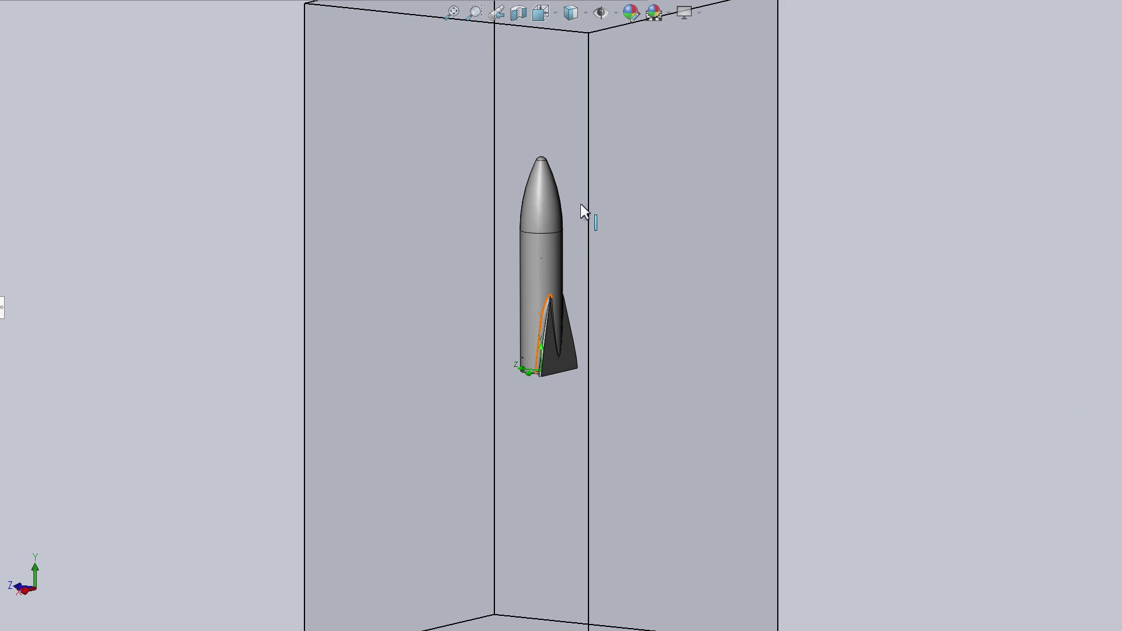
scroll(584, 215, down, 2)
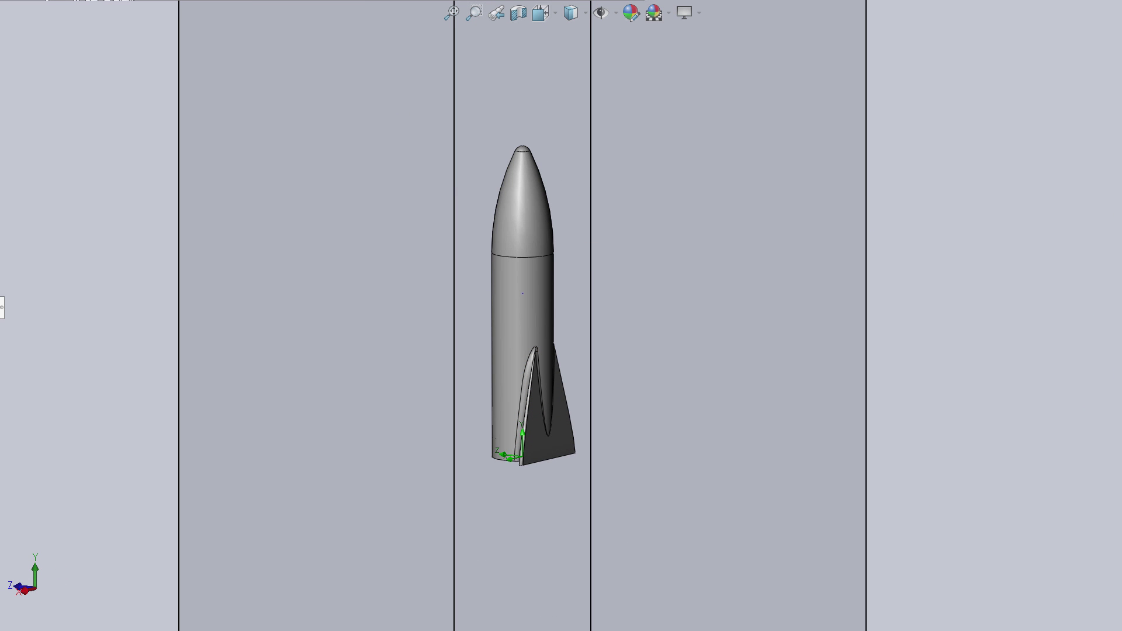
click(538, 256)
click(125, 210)
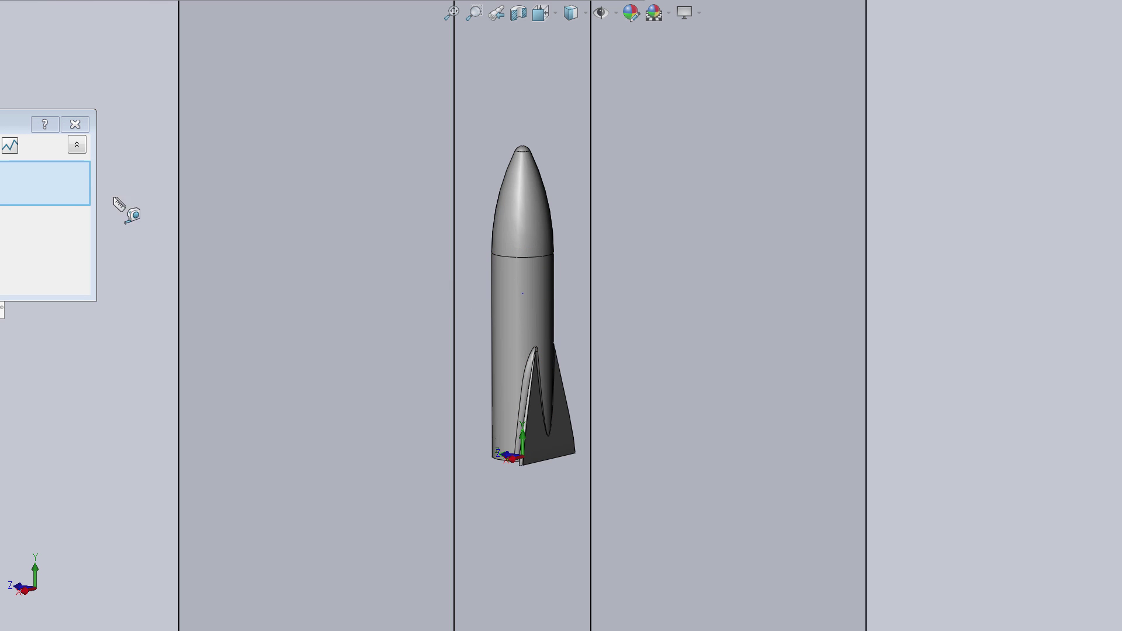
click(74, 124)
scroll(616, 348, down, 3)
scroll(584, 210, up, 3)
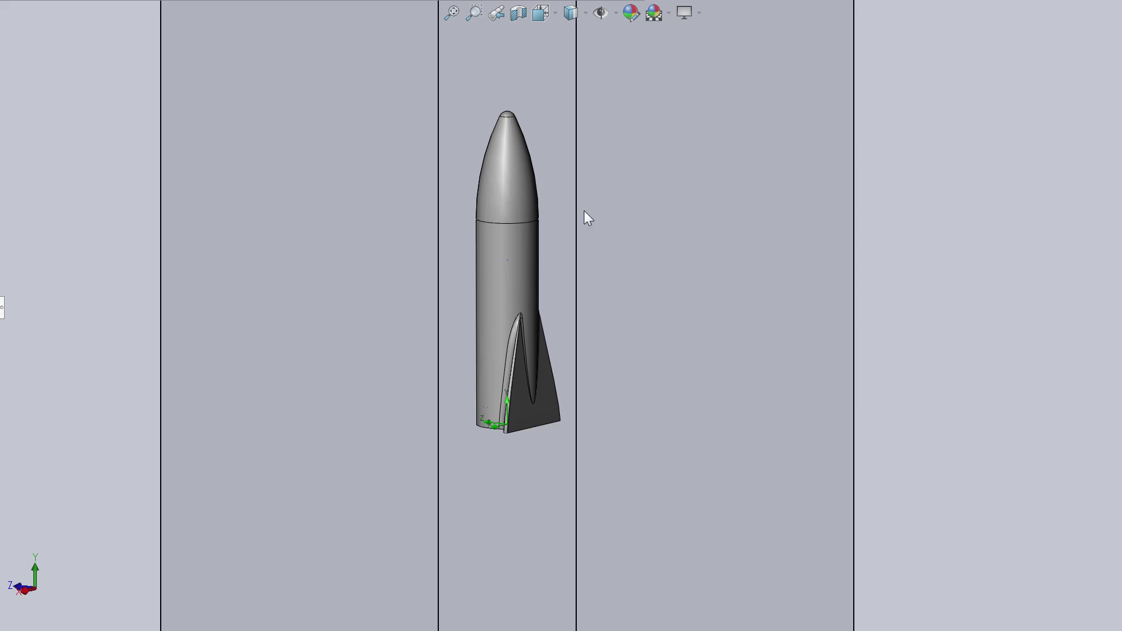
scroll(557, 212, down, 3)
mouse_move(557, 213)
middle_down()
mouse_move(619, 196)
mouse_move(715, 80)
mouse_move(538, 451)
mouse_move(489, 439)
mouse_move(343, 501)
mouse_move(301, 260)
mouse_move(463, 301)
mouse_move(491, 433)
mouse_move(499, 601)
mouse_move(557, 517)
mouse_move(451, 564)
mouse_move(486, 576)
mouse_move(180, 544)
mouse_move(461, 551)
middle_up()
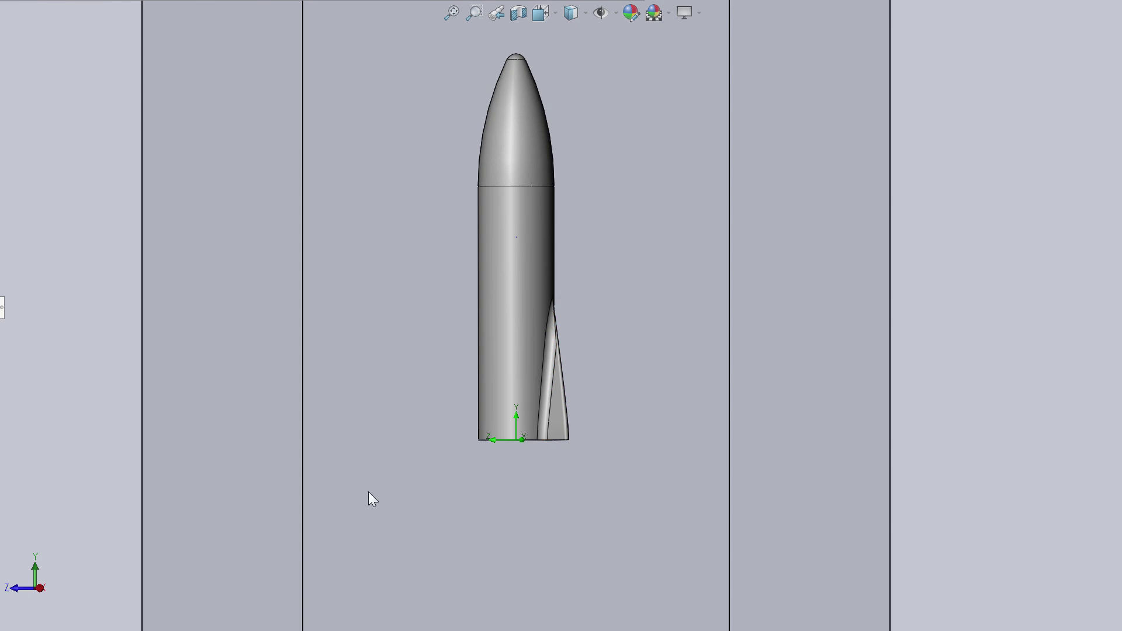
scroll(579, 278, up, 3)
scroll(642, 258, up, 1)
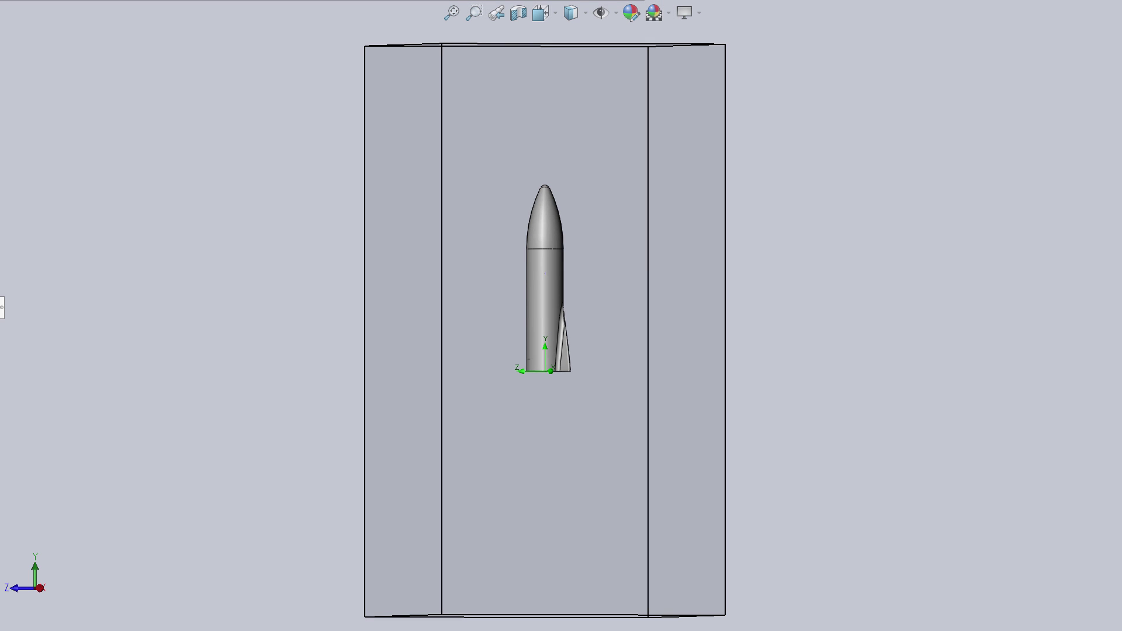
Show Stromlinien 1 and Stromlinien 2, then zoom and orbit to inspect them around the rocket.
right_click(0, 425)
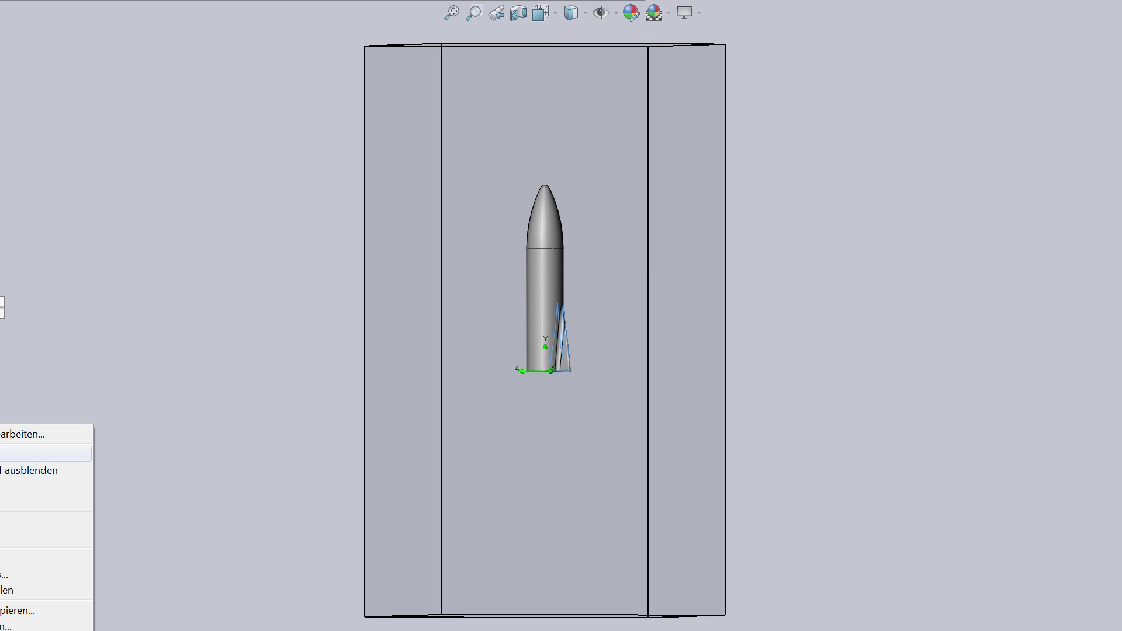
click(3, 453)
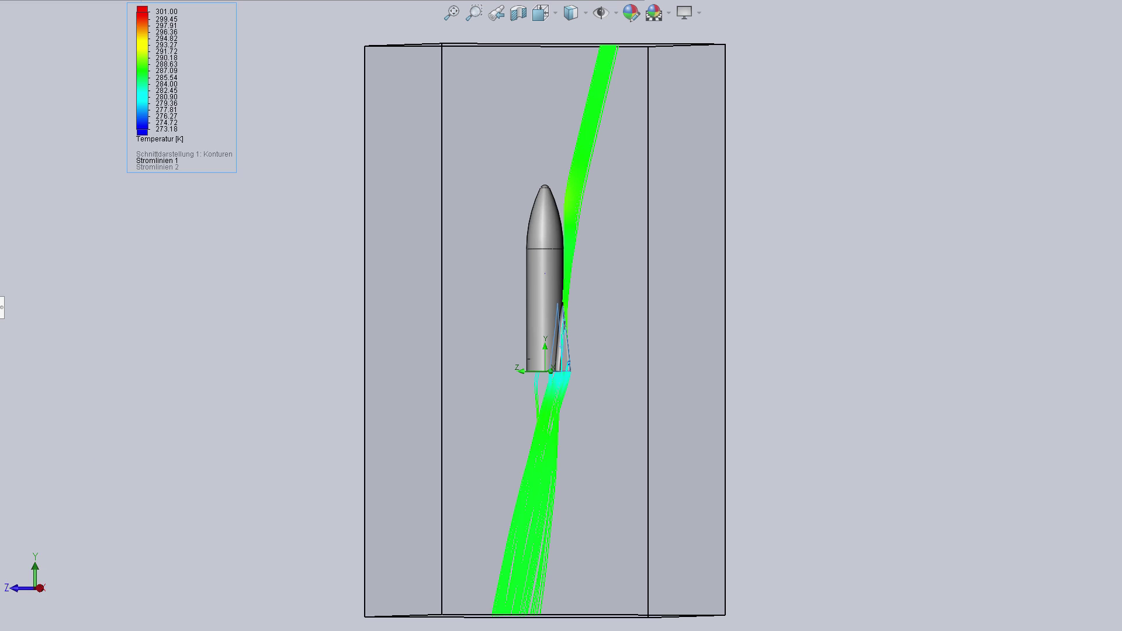
right_click(3, 440)
click(3, 469)
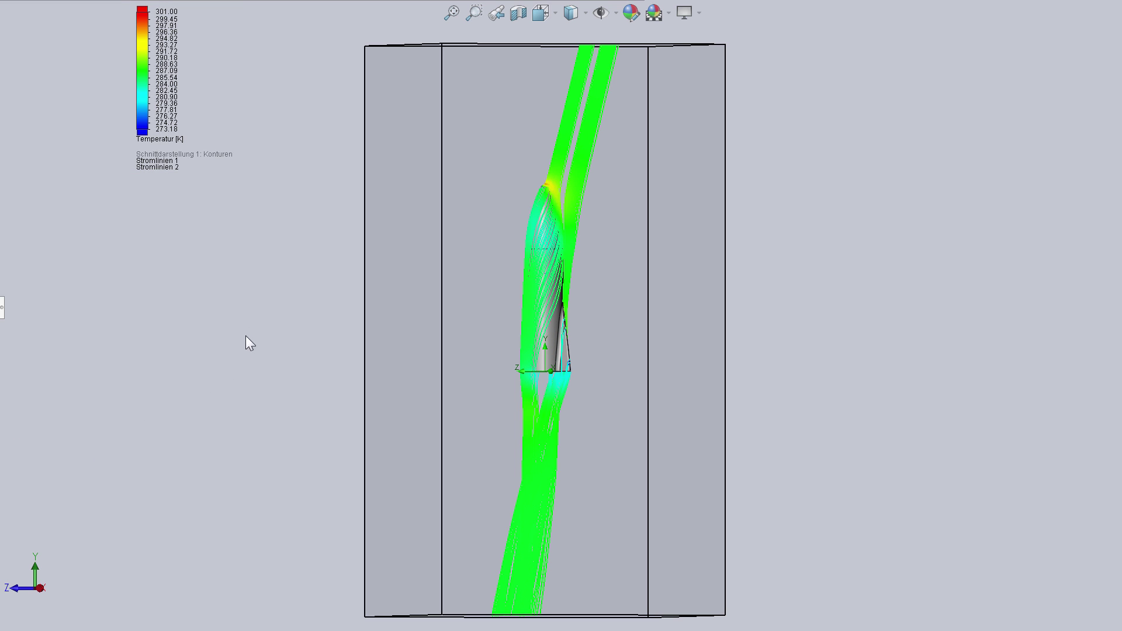
scroll(669, 289, down, 2)
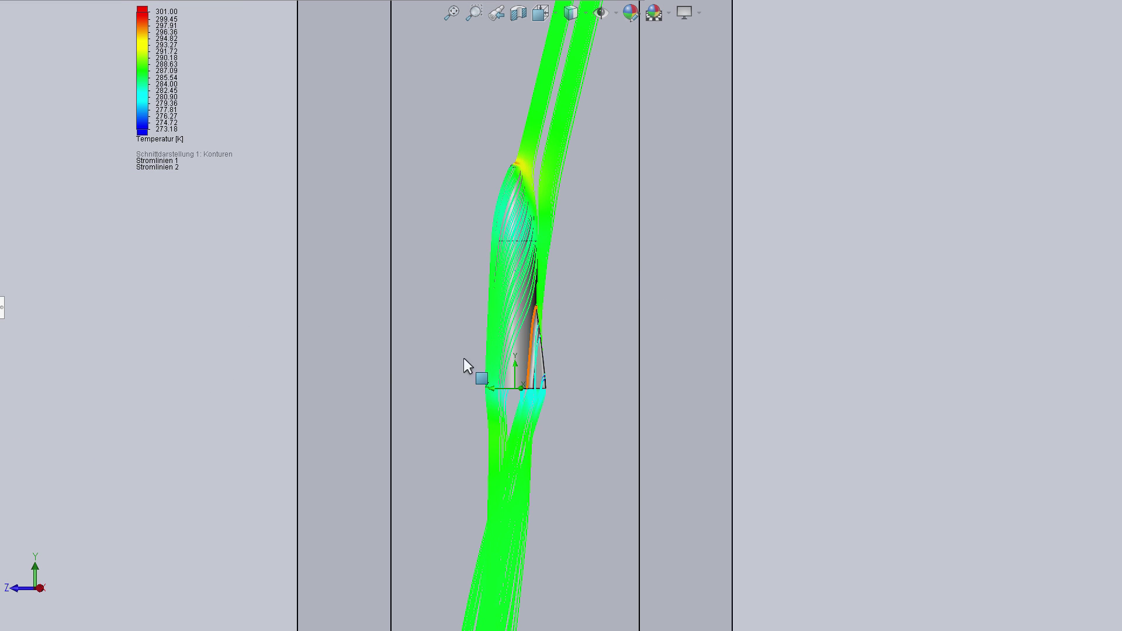
mouse_move(219, 372)
middle_down()
mouse_move(160, 326)
mouse_move(67, 308)
mouse_move(216, 155)
mouse_move(254, 138)
mouse_move(350, 145)
mouse_move(468, 238)
mouse_move(462, 275)
middle_up()
Recolour the streamlines by Druck through the legend's parameter list.
double_click(127, 102)
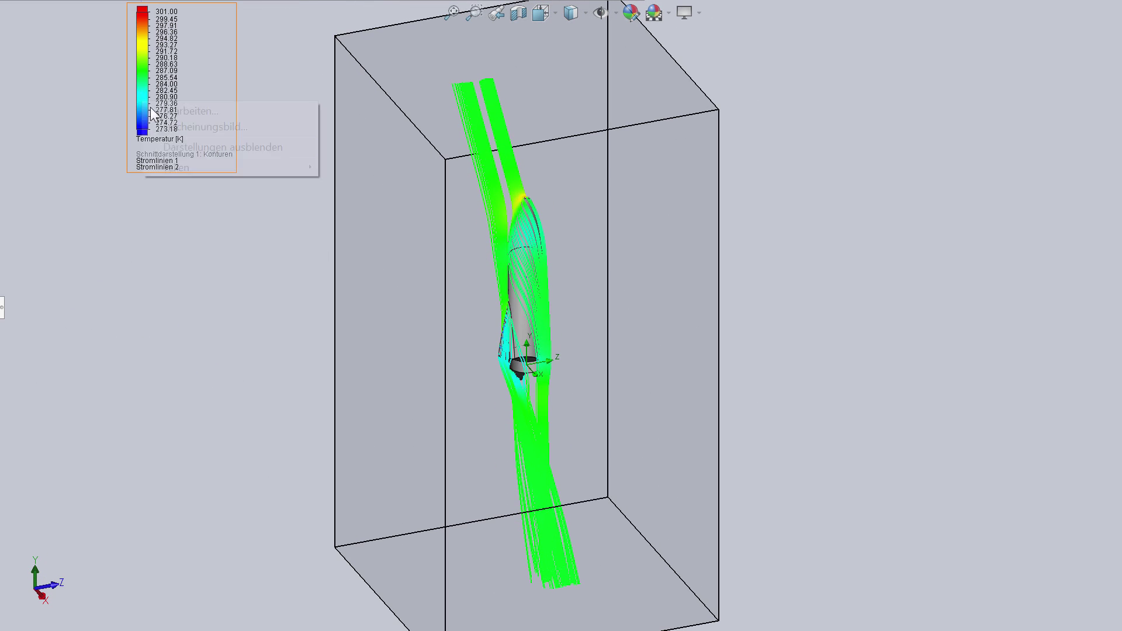
click(2, 307)
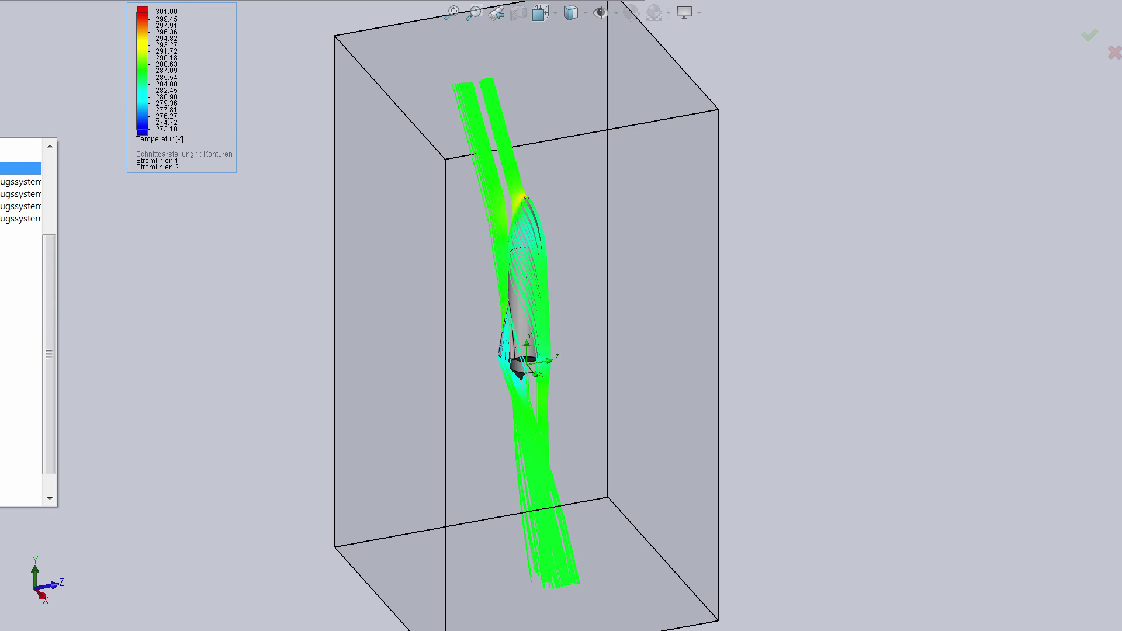
key(Down)
key(Down)
key(Down)
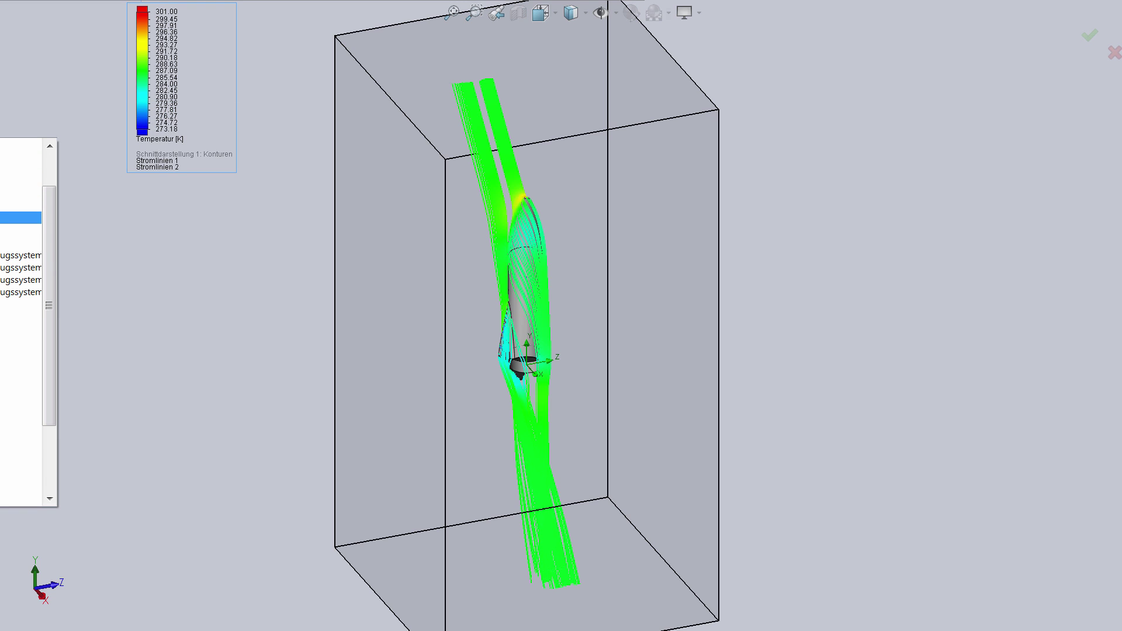
key(Up)
key(Up)
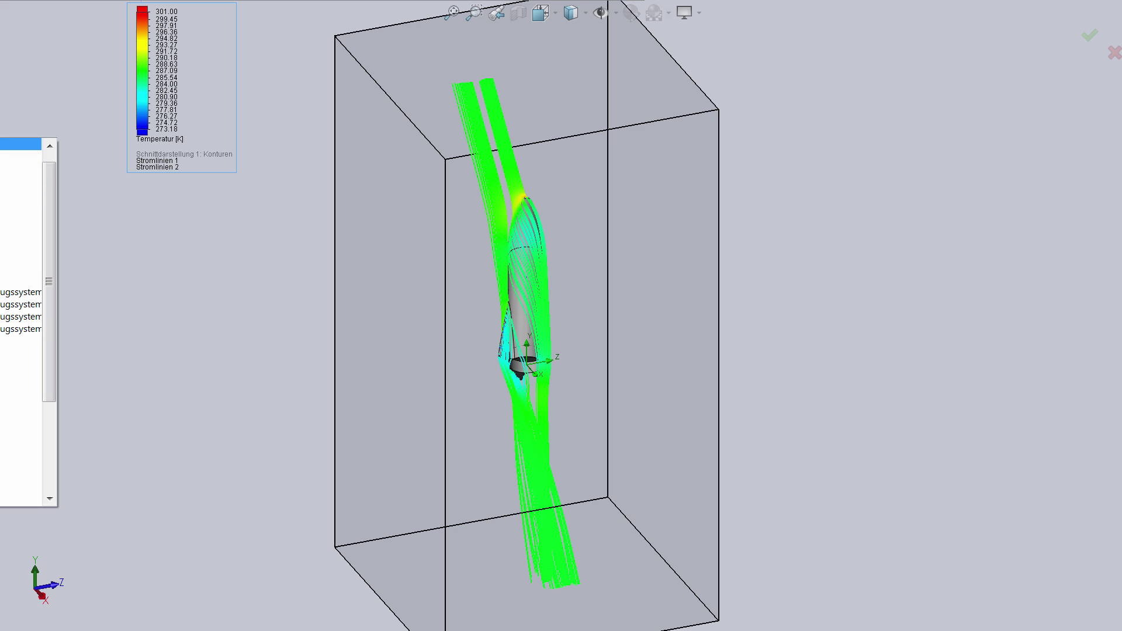
key(Up)
key(Up)
key(Escape)
middle_drag(133, 215, 187, 218)
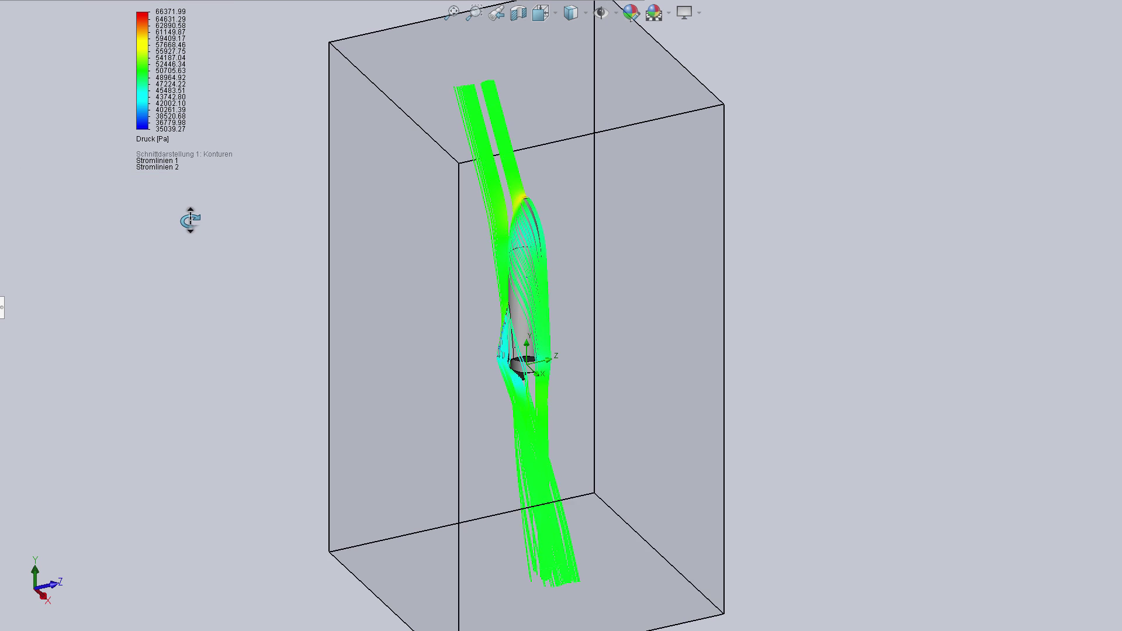
Switch the streamline colouring to Temperatur and orbit around the rocket through several angles.
right_click(139, 72)
click(152, 83)
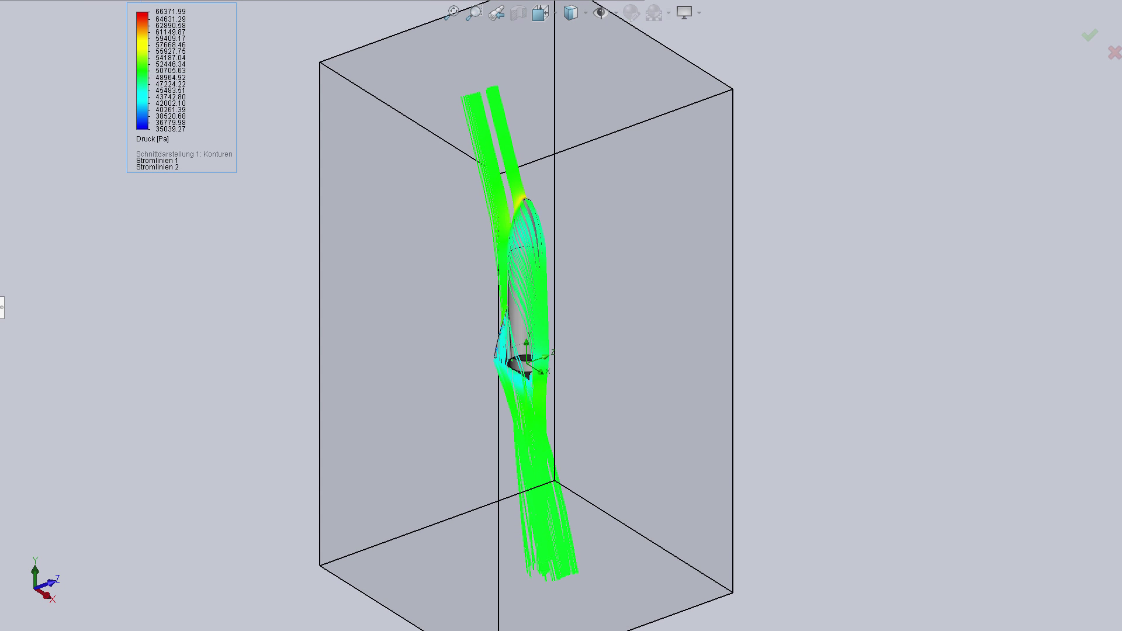
key(Down)
key(Down)
key(Return)
middle_drag(179, 210, 18, 379)
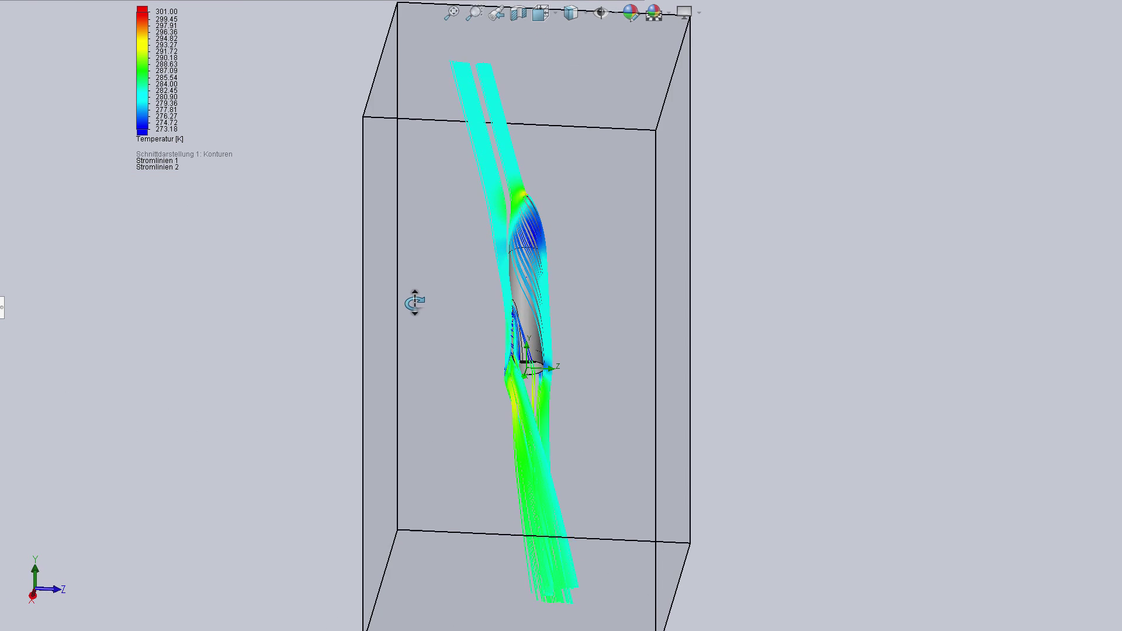
middle_drag(19, 379, 469, 268)
scroll(491, 289, down, 5)
mouse_move(512, 309)
middle_down()
mouse_move(571, 261)
mouse_move(666, 489)
middle_up()
mouse_move(528, 308)
middle_down()
mouse_move(571, 376)
mouse_move(608, 334)
mouse_move(445, 304)
middle_up()
Colour the streamlines by Geschwindigkeit (5.046–236.699 m/s) and orbit to a new angle.
right_click(150, 115)
click(175, 117)
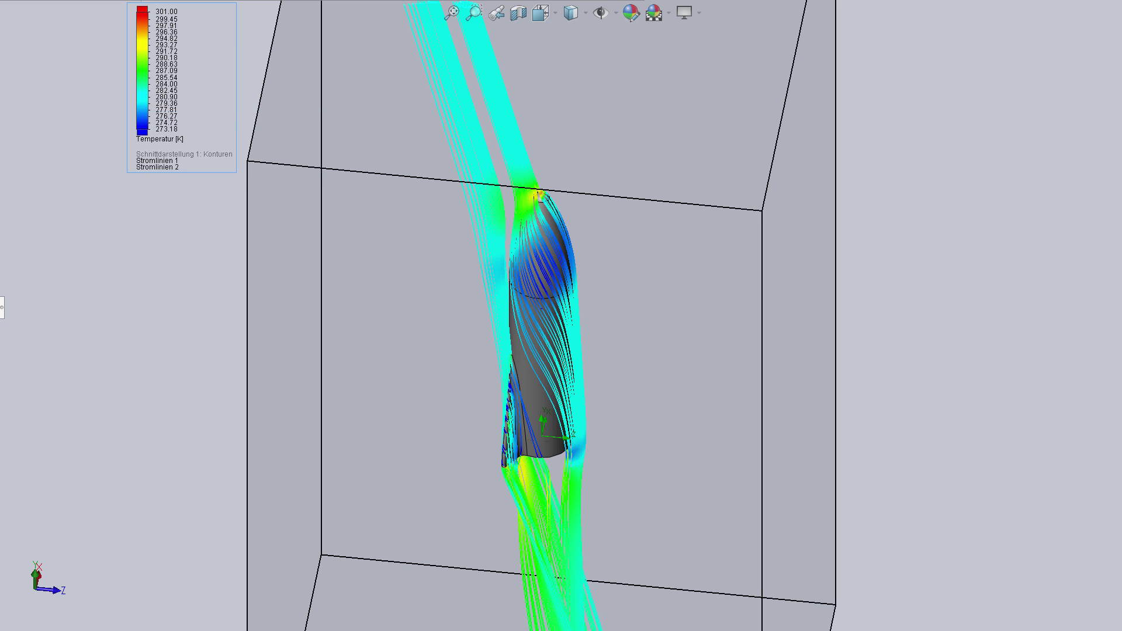
key(Up)
key(Return)
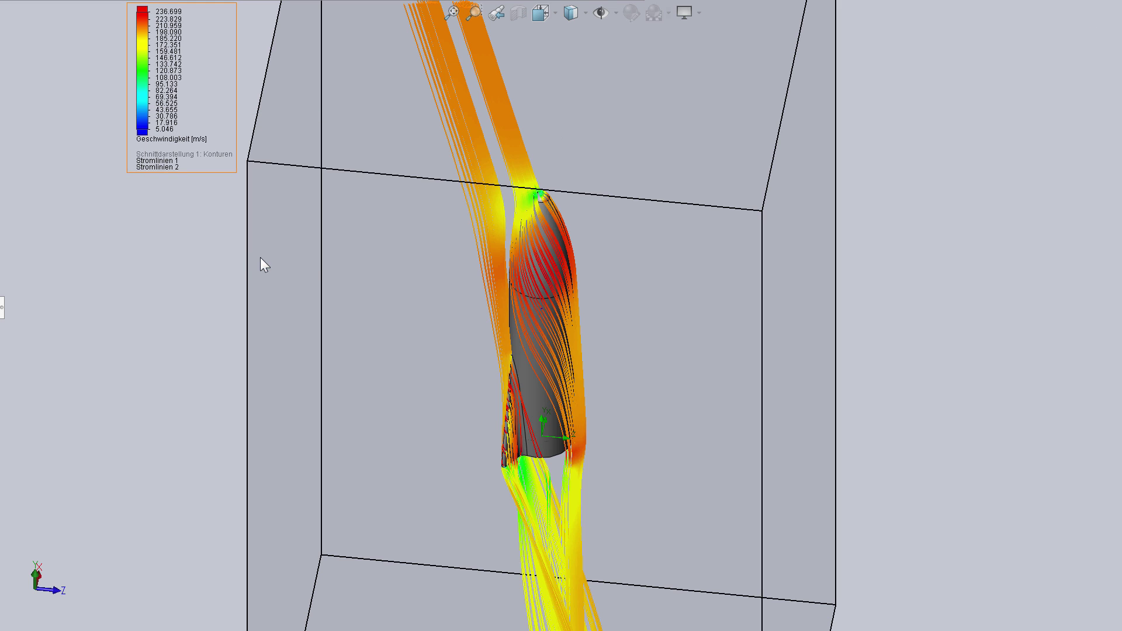
mouse_move(261, 257)
middle_down()
mouse_move(216, 142)
mouse_move(193, 117)
mouse_move(341, 378)
mouse_move(200, 285)
mouse_move(166, 234)
middle_up()
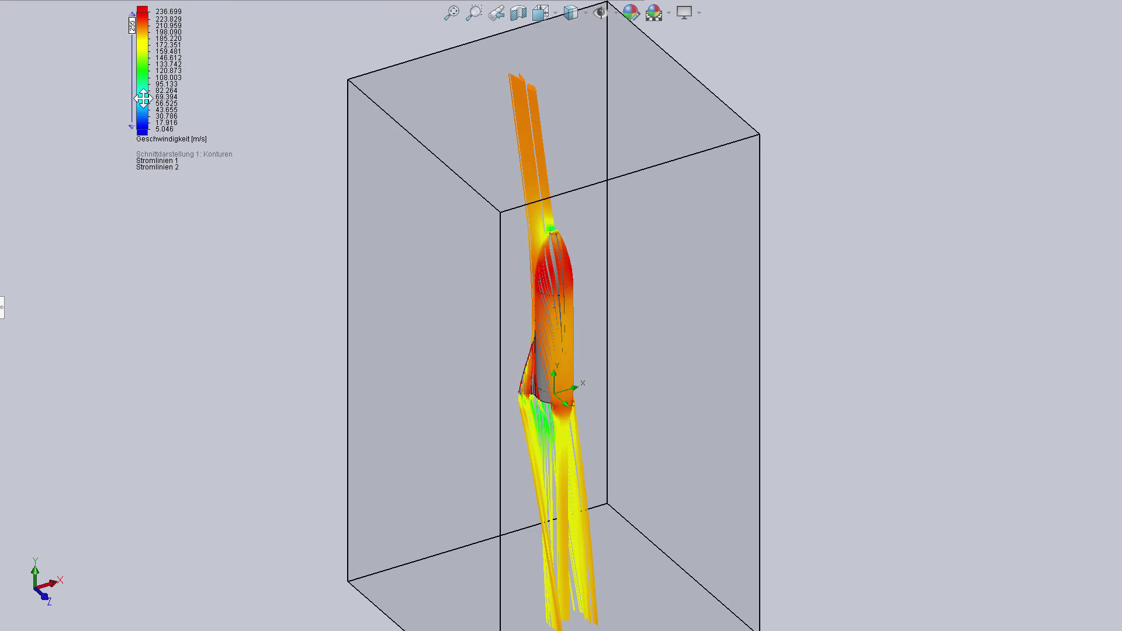
Hide the streamlines and legend and show the velocity cut-plot contours instead.
click(28, 489)
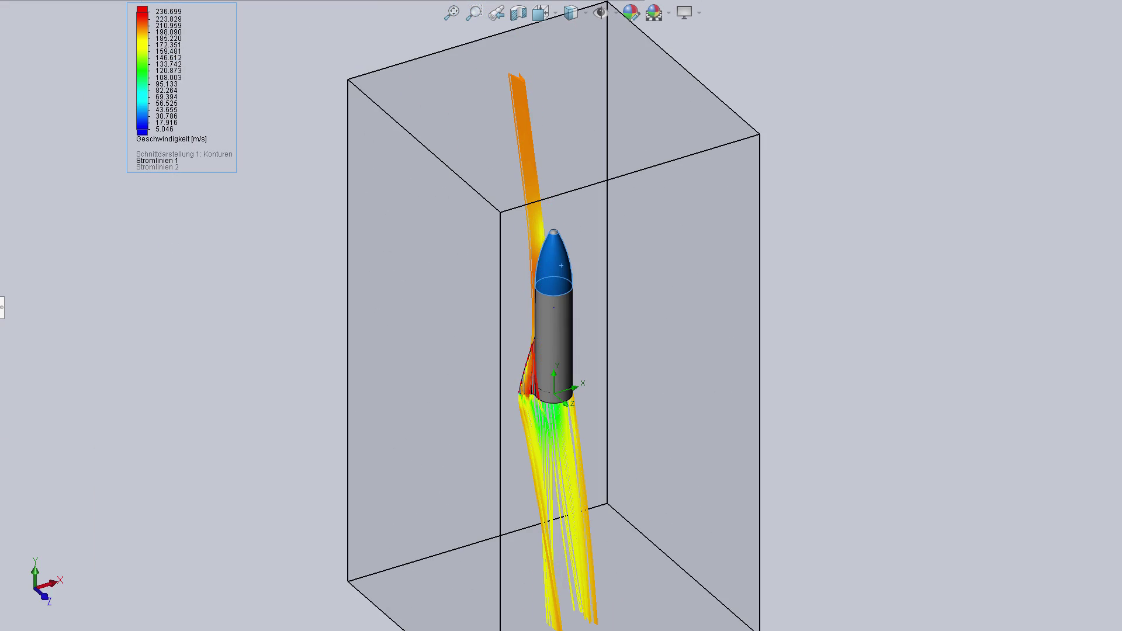
right_click(2, 429)
click(26, 471)
right_click(18, 374)
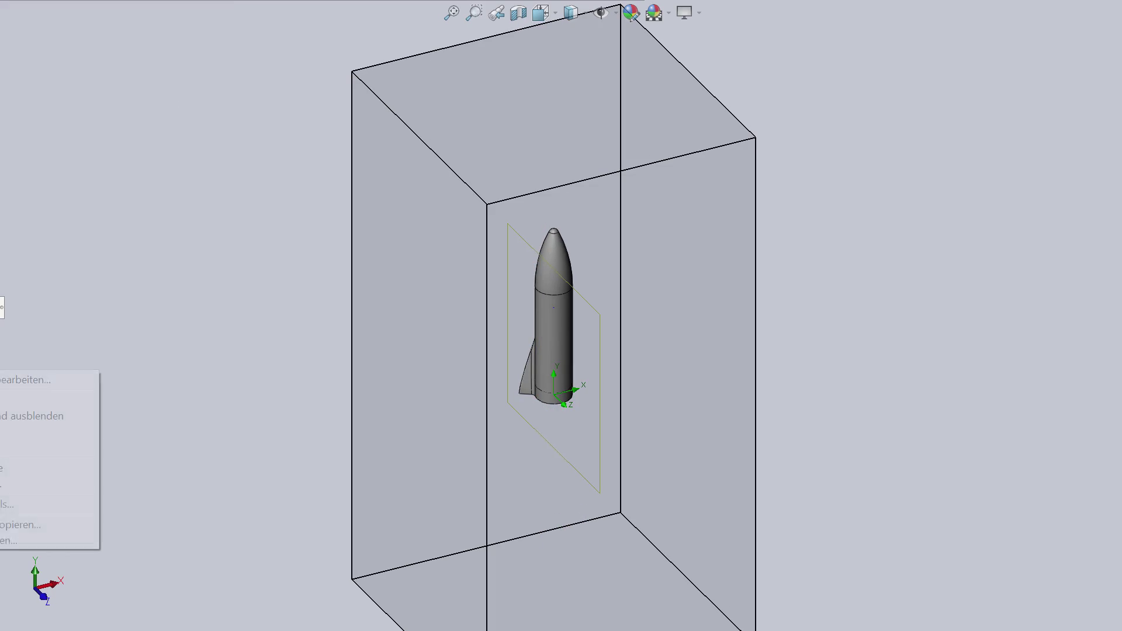
click(53, 399)
Orbit to a front view, zoom in and out on the rocket, and open the cut plot's options.
middle_drag(149, 387, 419, 314)
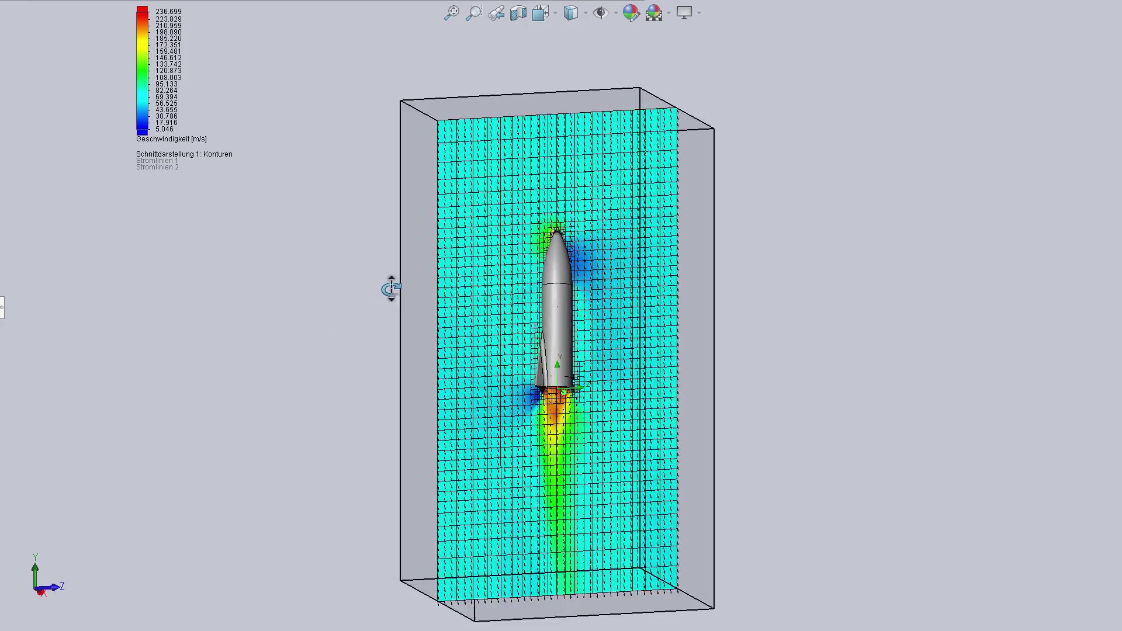
scroll(651, 377, down, 3)
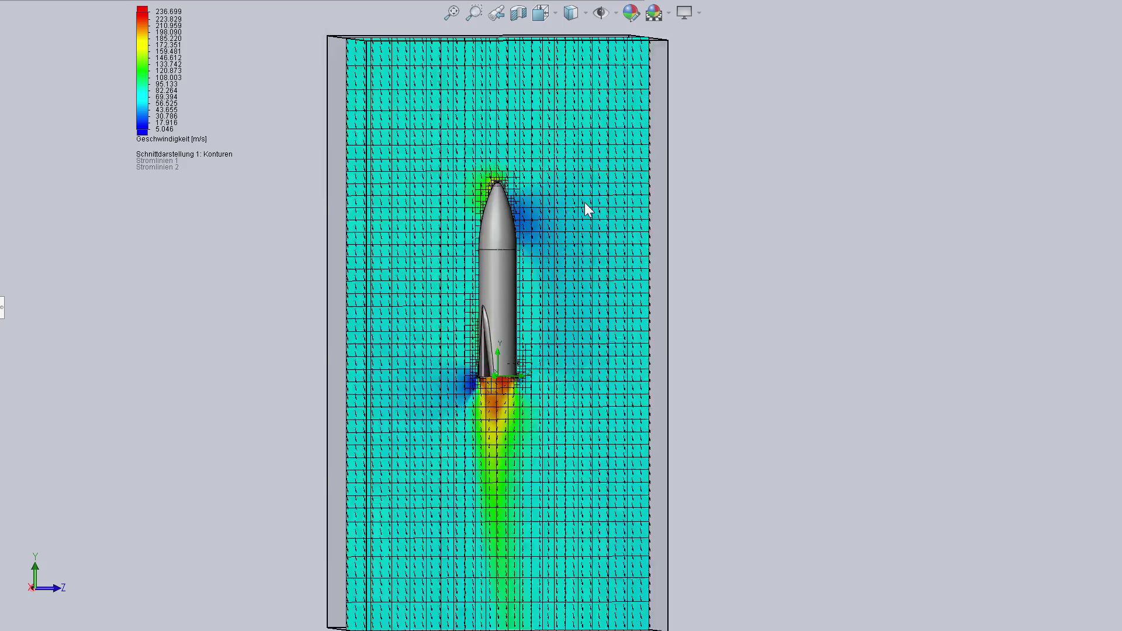
scroll(574, 319, up, 1)
scroll(575, 335, down, 2)
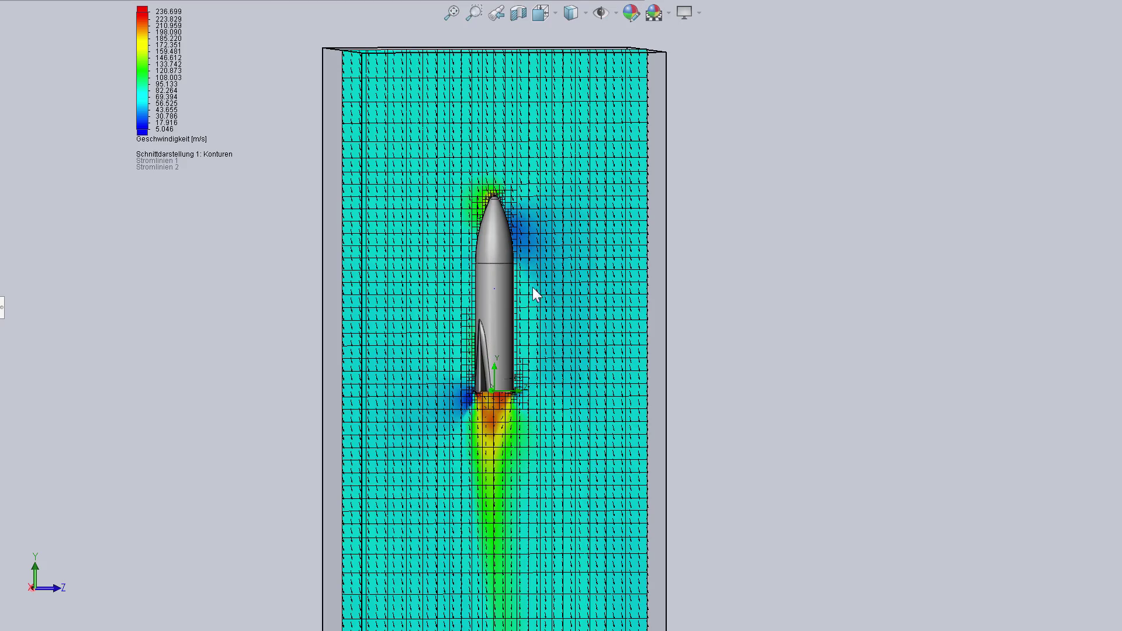
scroll(538, 292, up, 1)
scroll(538, 351, down, 1)
scroll(535, 427, up, 2)
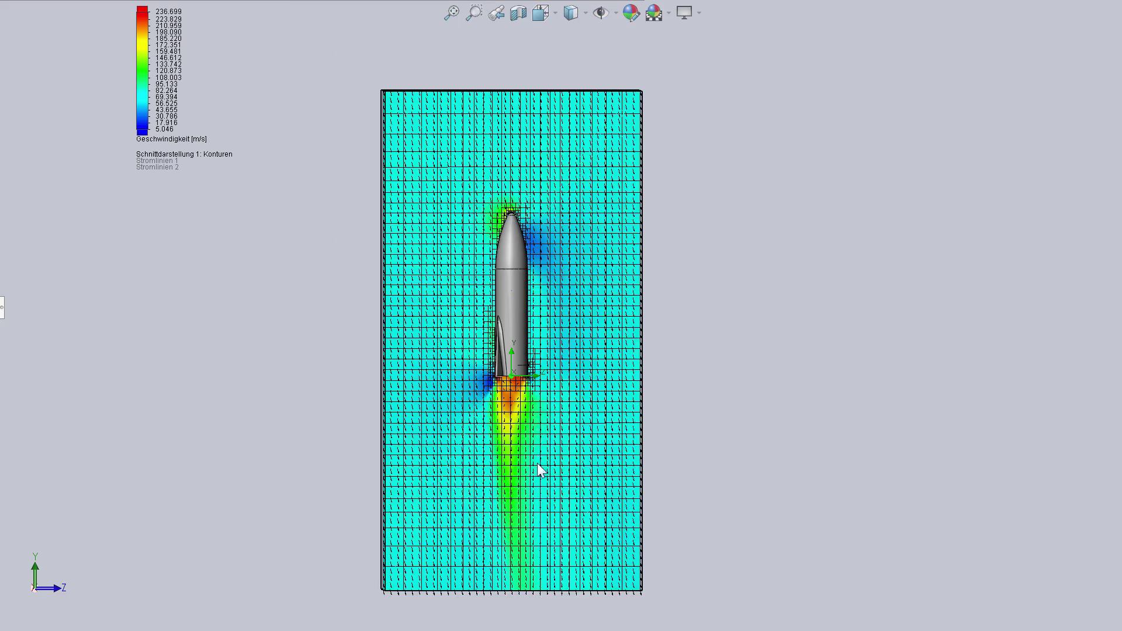
scroll(538, 463, down, 1)
scroll(592, 331, down, 1)
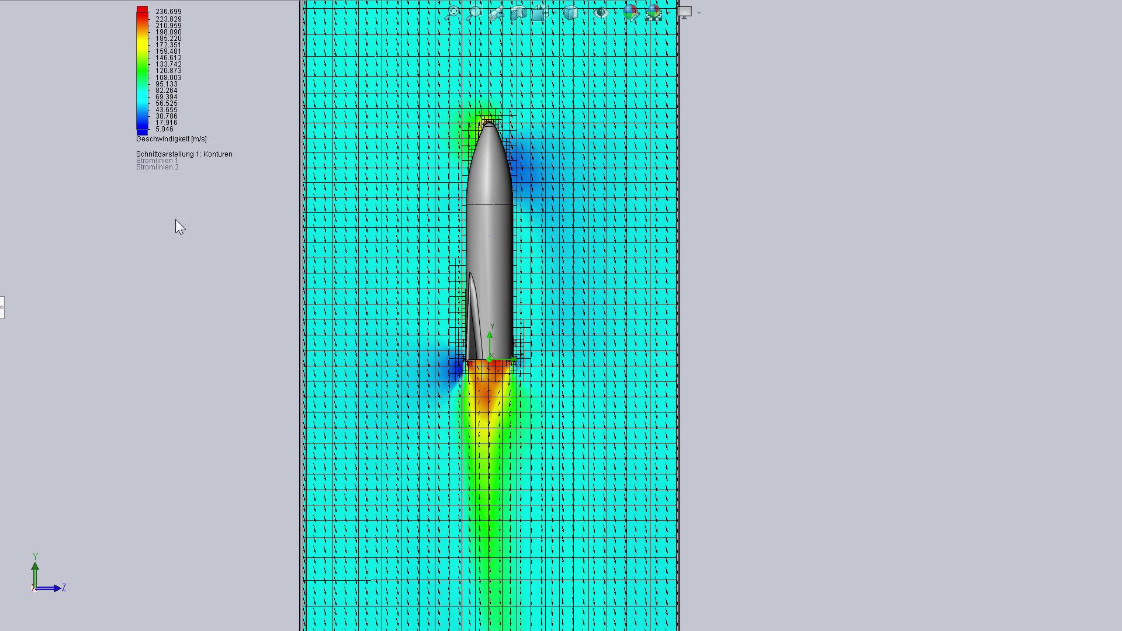
right_click(0, 361)
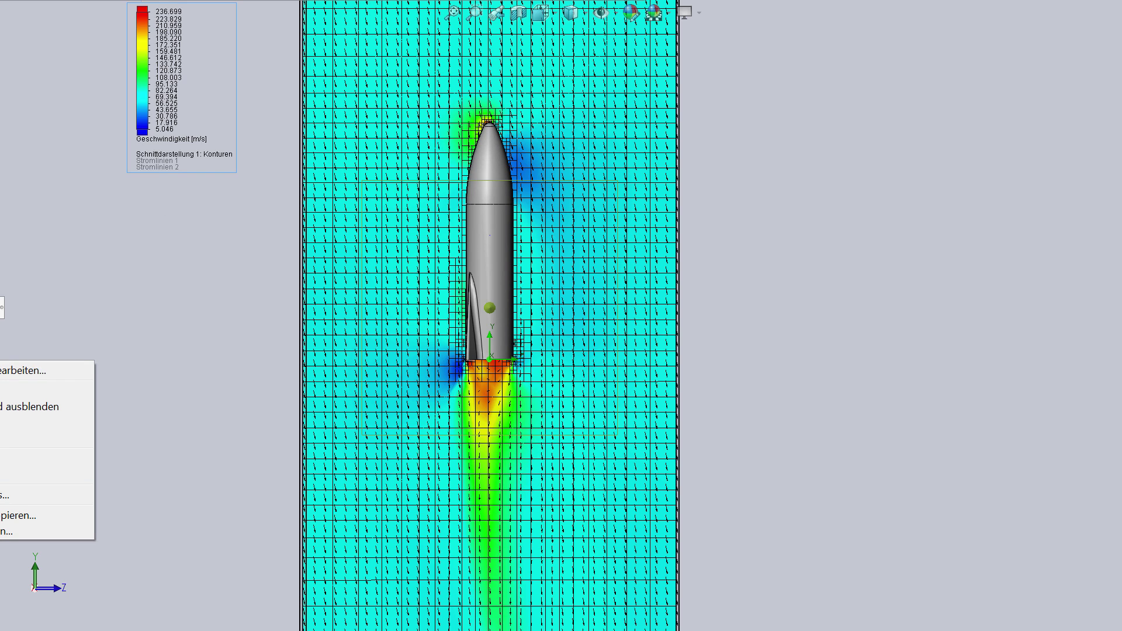
Set the cut plot to Druck (35039–86371 Pa), then switch it back to Geschwindigkeit.
click(61, 431)
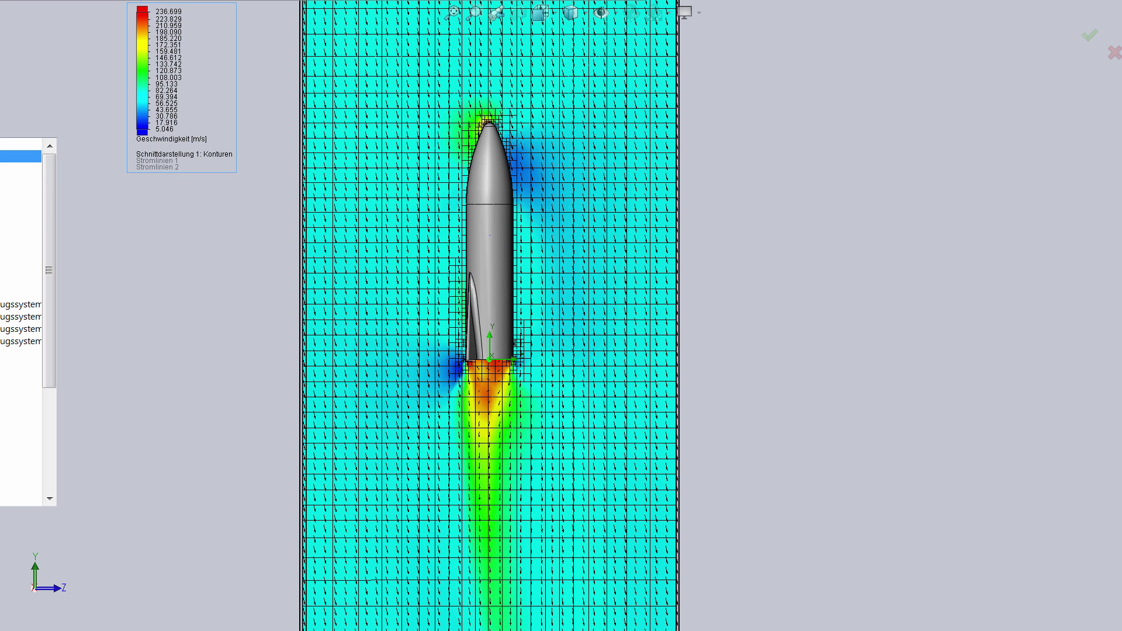
click(117, 111)
double_click(143, 111)
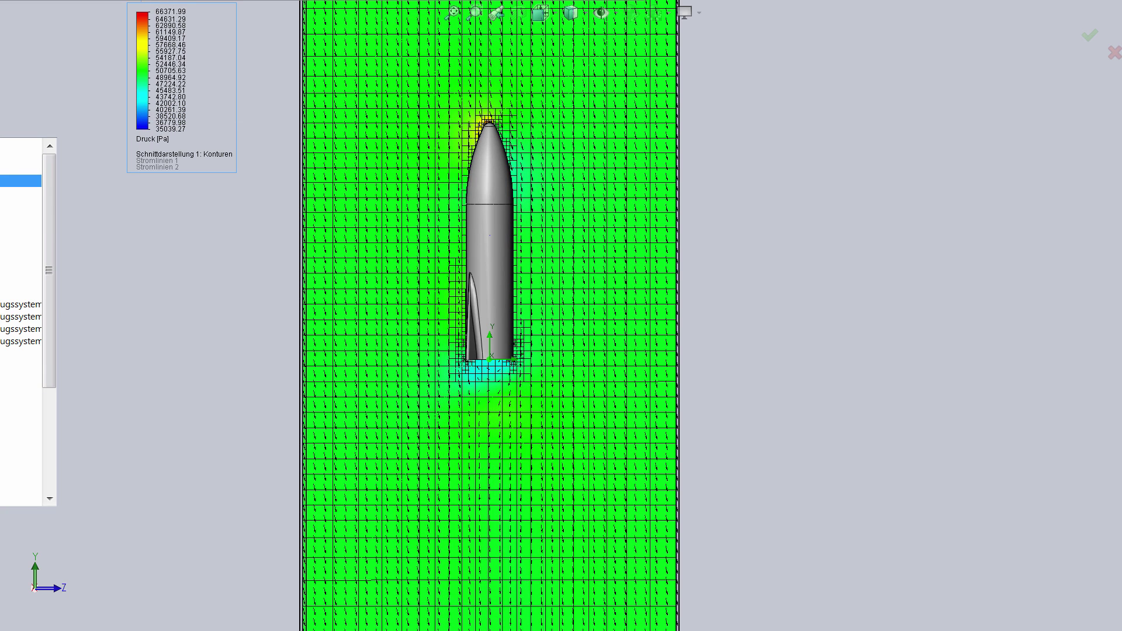
key(Down)
key(Return)
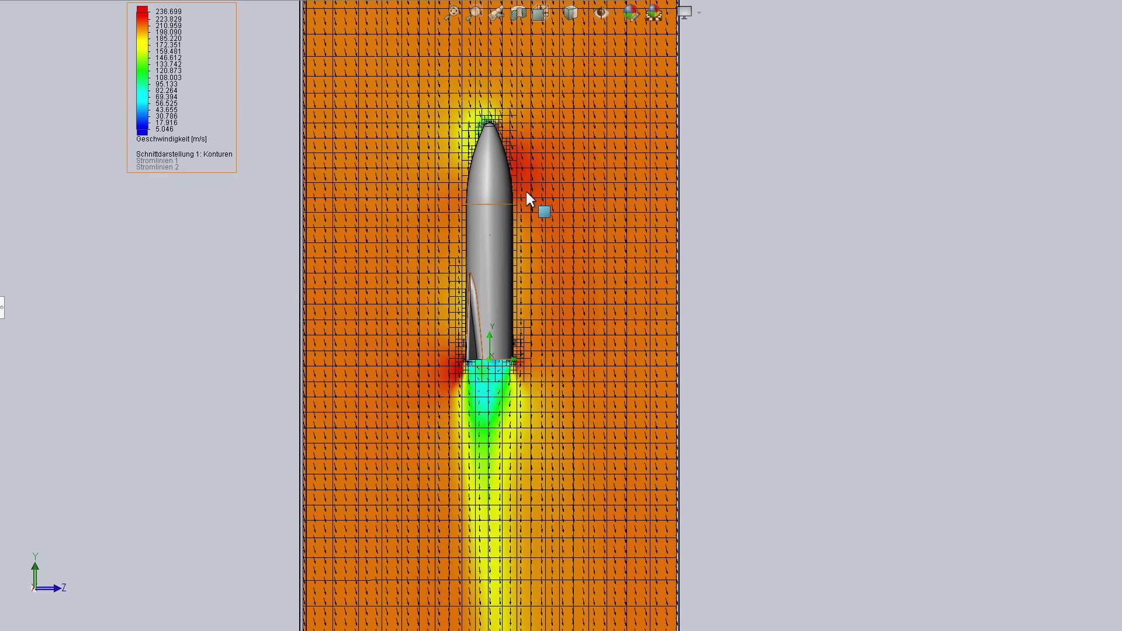
Zoom around the rocket's nose and nozzle, then start an animation of the velocity cut plot.
scroll(526, 193, down, 2)
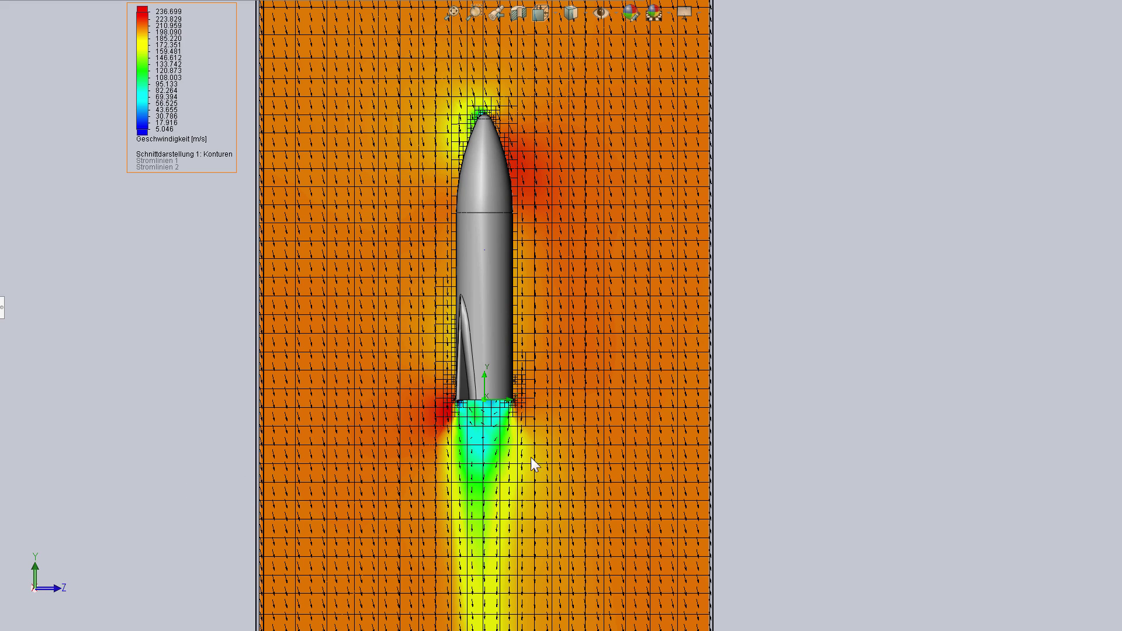
scroll(497, 118, down, 3)
scroll(497, 114, down, 2)
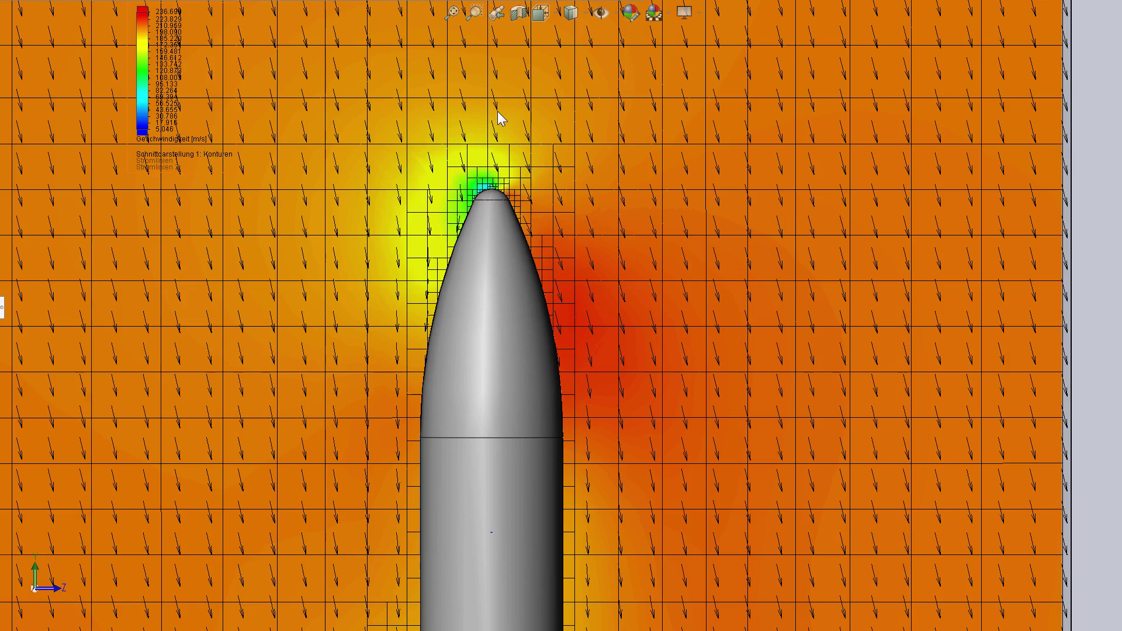
scroll(501, 135, up, 3)
scroll(542, 450, up, 2)
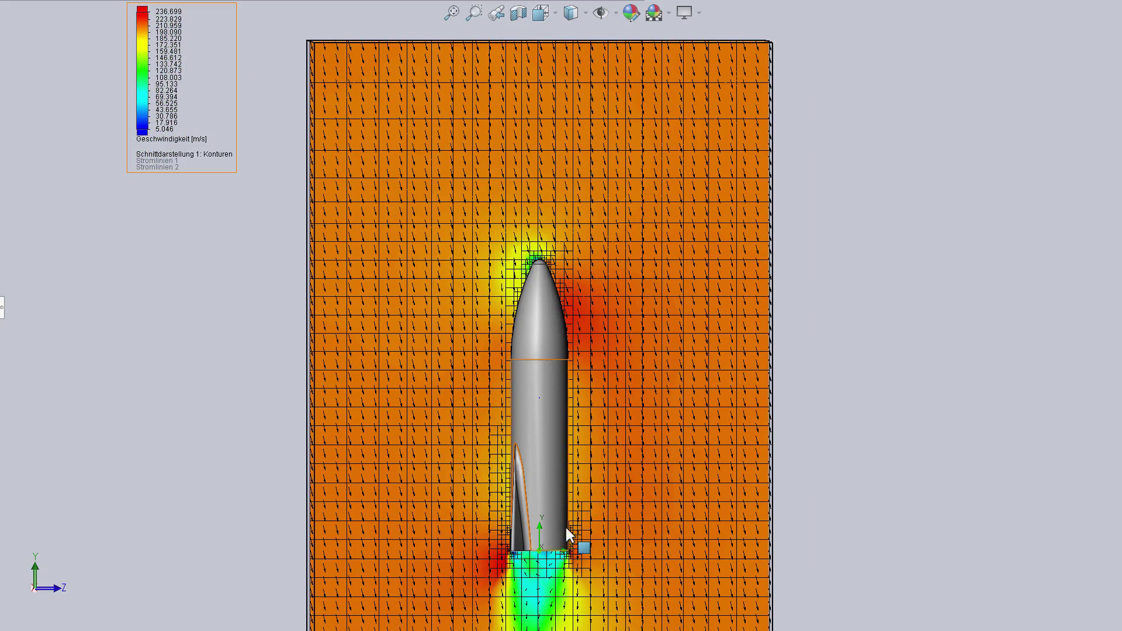
scroll(566, 559, up, 1)
scroll(558, 494, down, 1)
scroll(556, 465, down, 2)
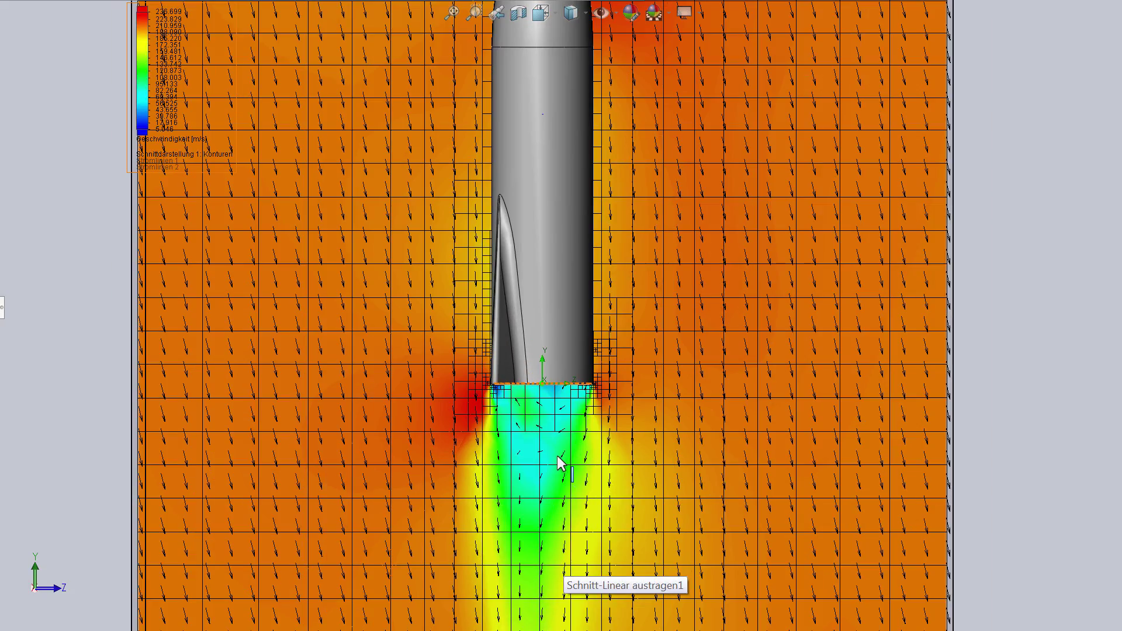
scroll(558, 462, up, 2)
scroll(576, 410, down, 1)
scroll(594, 444, down, 1)
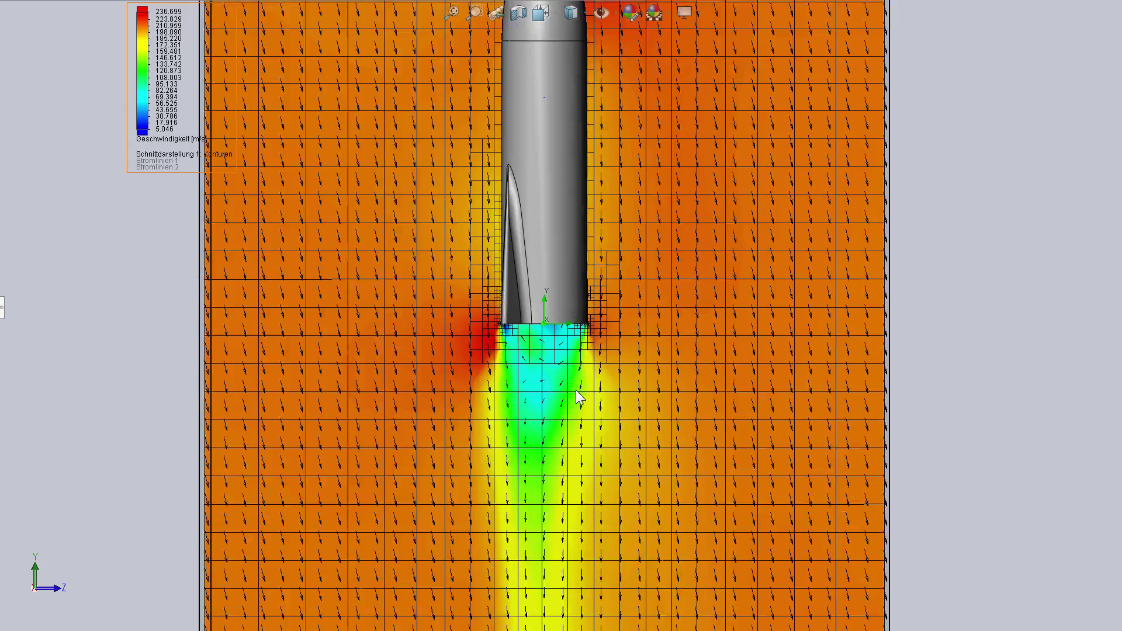
scroll(594, 444, down, 1)
scroll(602, 485, up, 4)
scroll(603, 486, down, 3)
scroll(556, 368, up, 2)
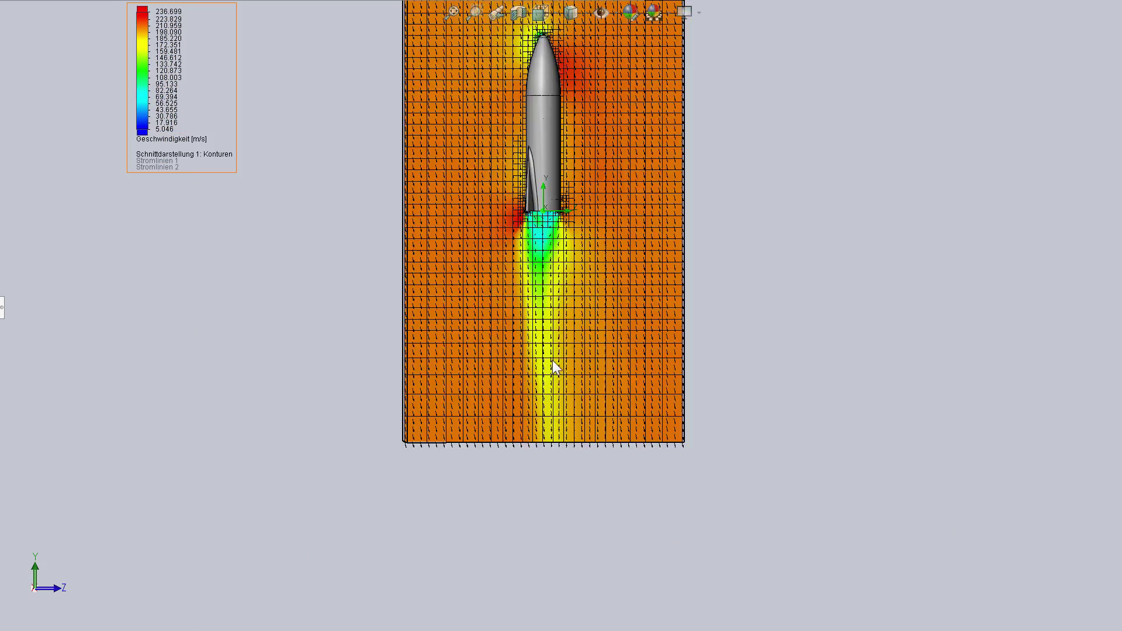
scroll(556, 181, down, 2)
scroll(551, 180, down, 2)
scroll(585, 239, up, 2)
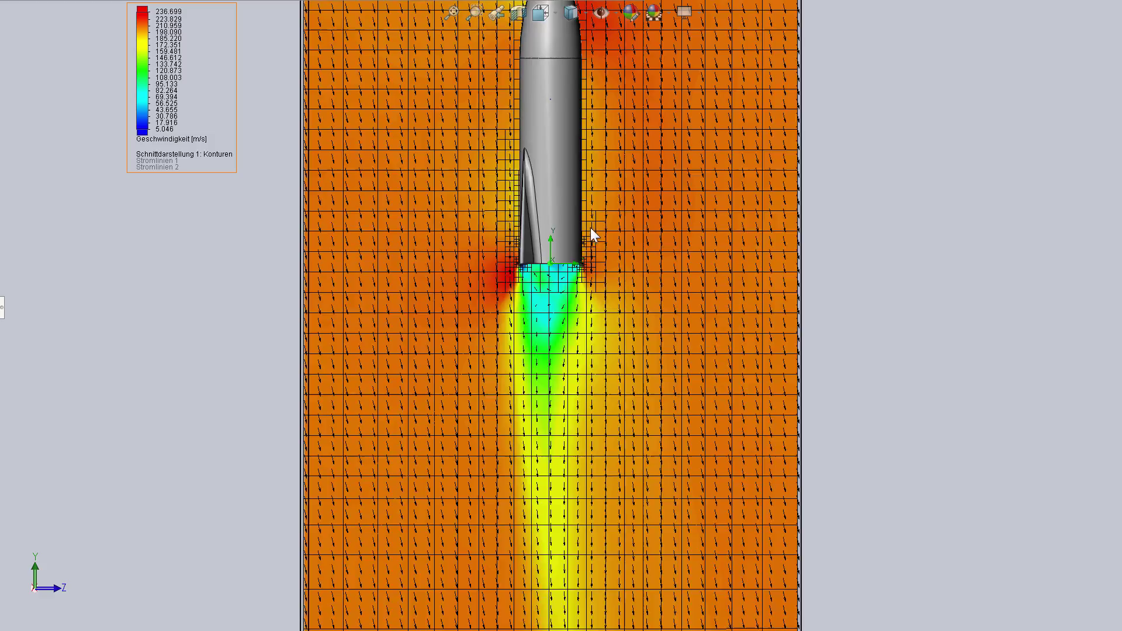
scroll(587, 151, up, 2)
scroll(616, 94, down, 1)
scroll(616, 96, down, 1)
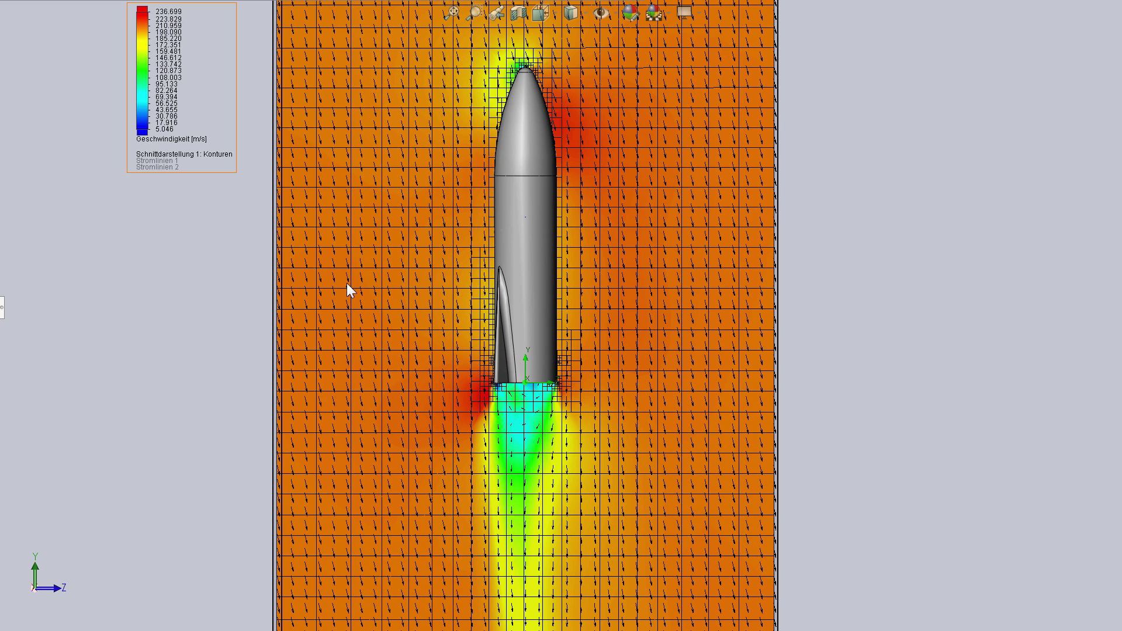
right_click(1, 360)
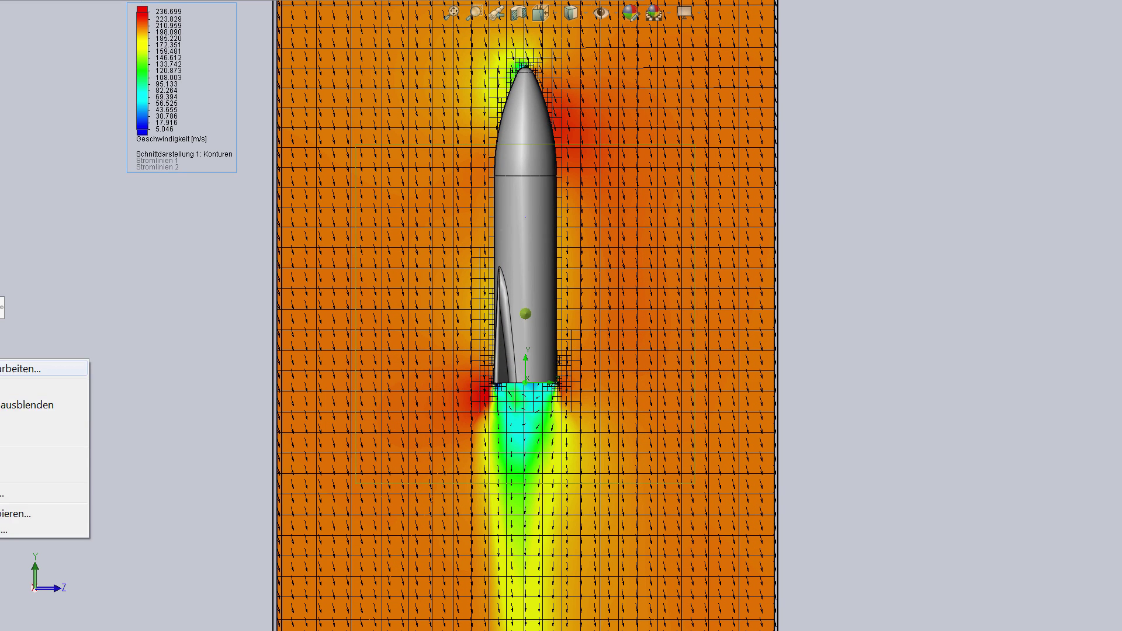
click(12, 471)
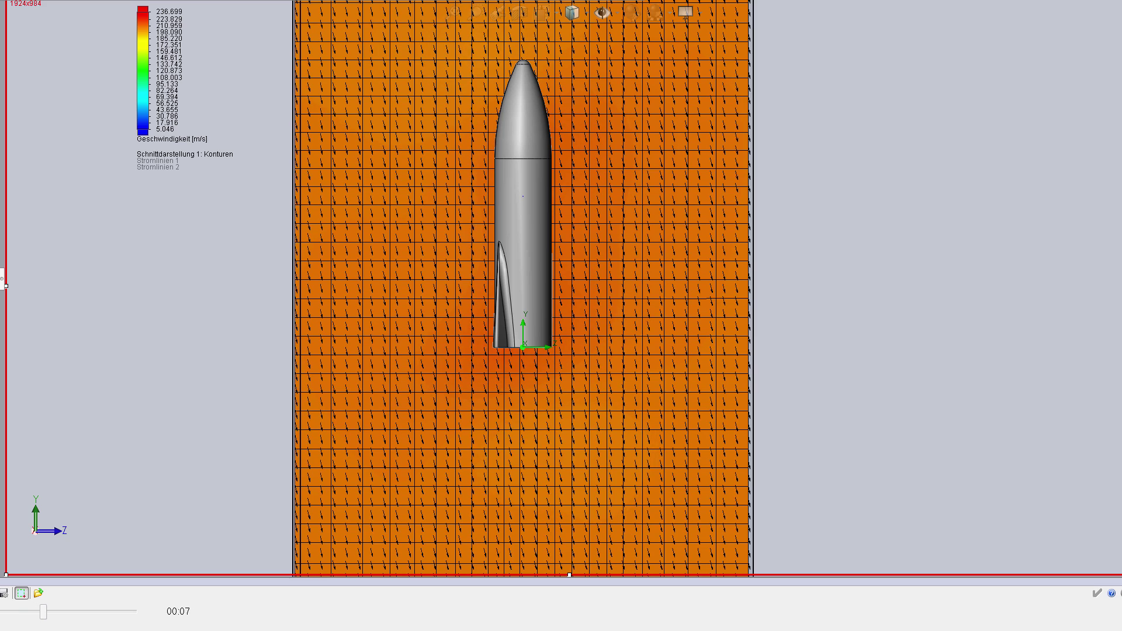
Change the cut plot to Dichte (Fluid), then to Druck (35039.27–66371.99 Pa).
right_click(143, 112)
click(181, 119)
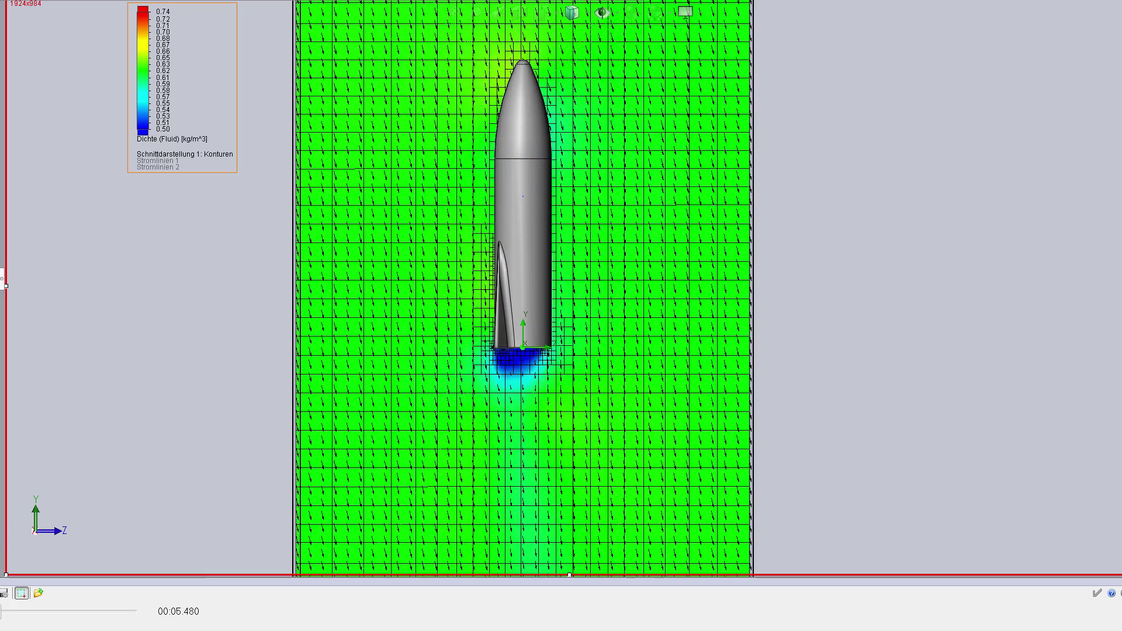
double_click(144, 118)
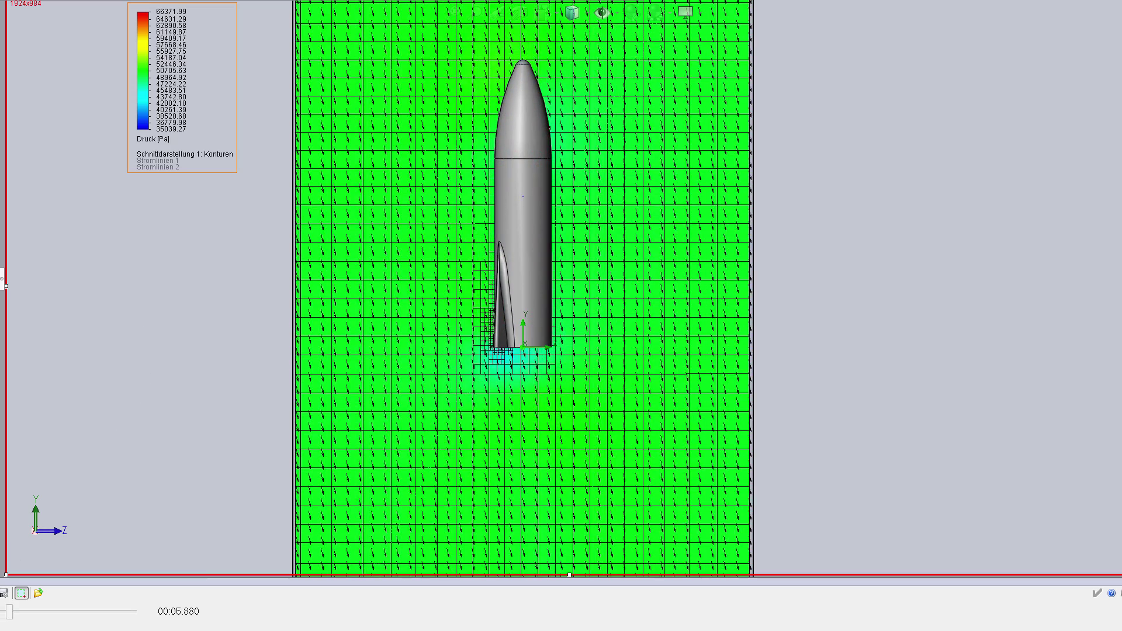
double_click(135, 87)
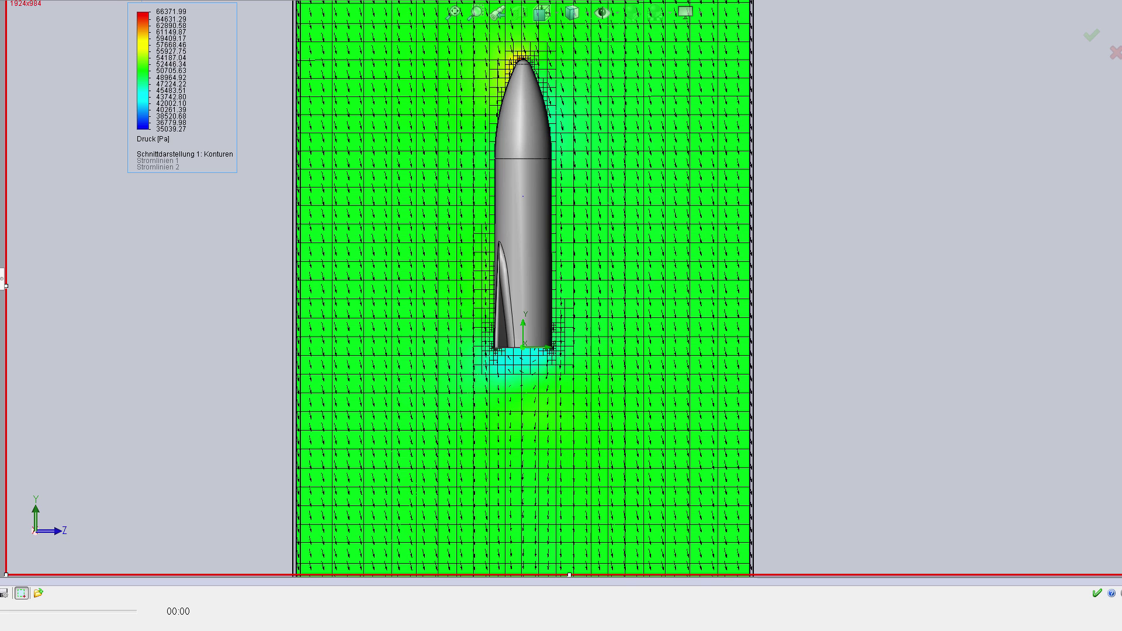
Apply Geschwindigkeit (Z) as the cut plot parameter, ranging −68.434 to 156.794 m/s.
key(Return)
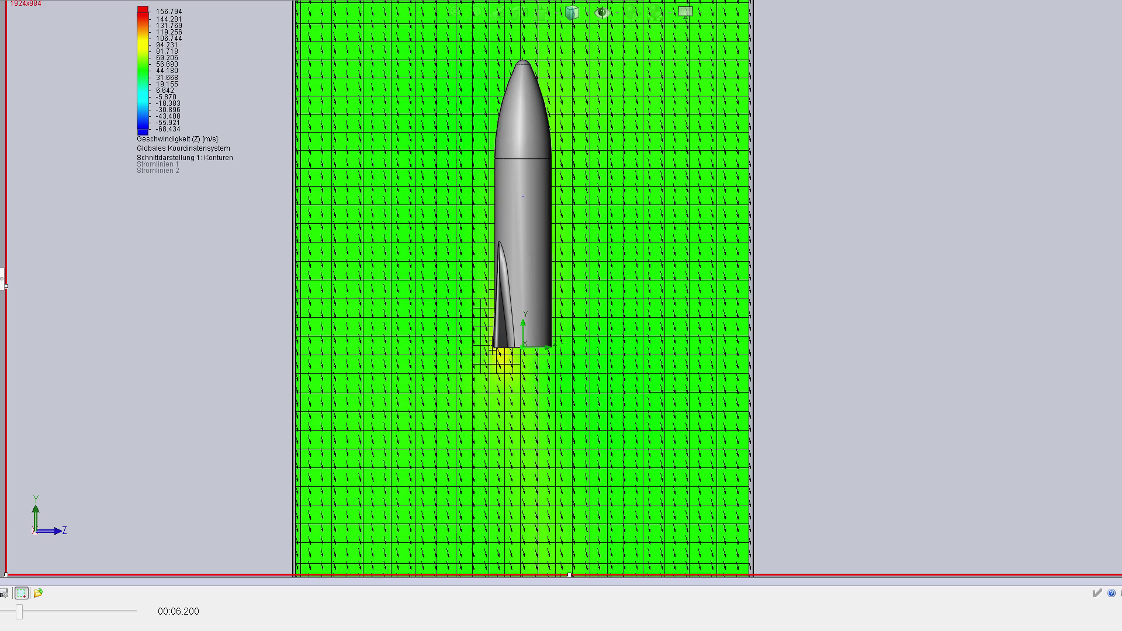
Edit the cut plot to show Geschwindigkeit (Y) on the cut plane.
right_click(149, 121)
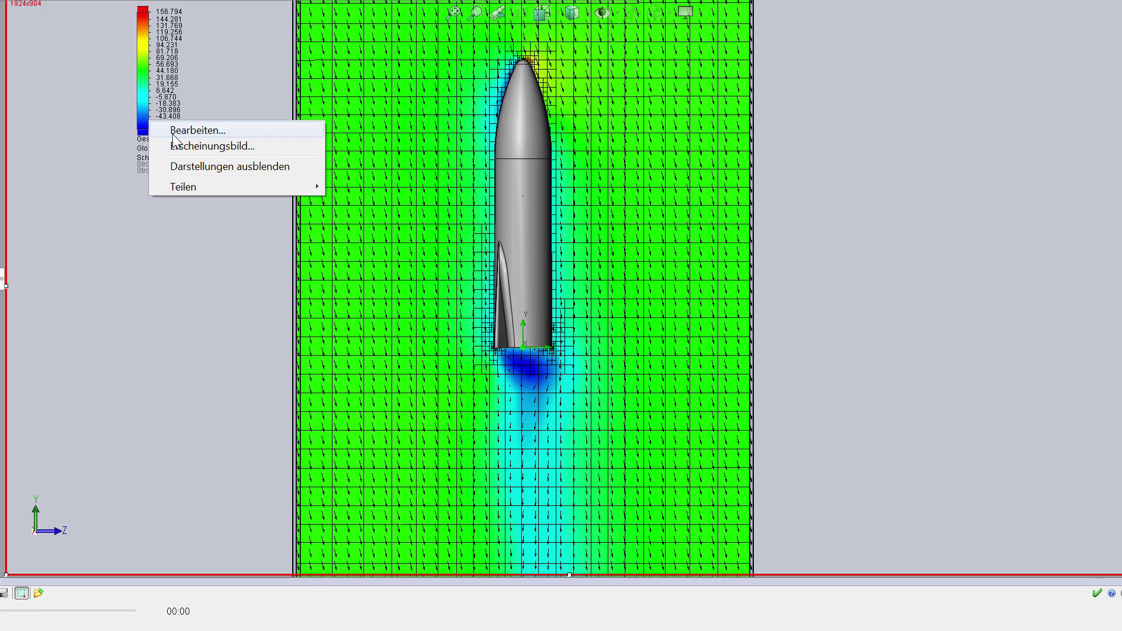
click(36, 167)
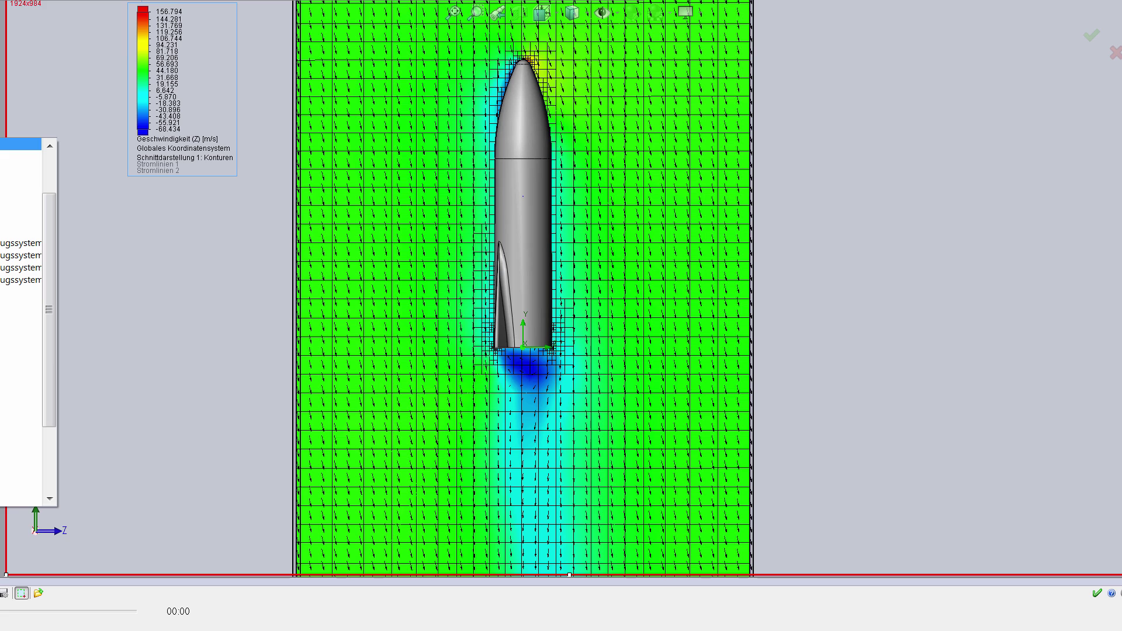
scroll(21, 168, up, 1)
key(Return)
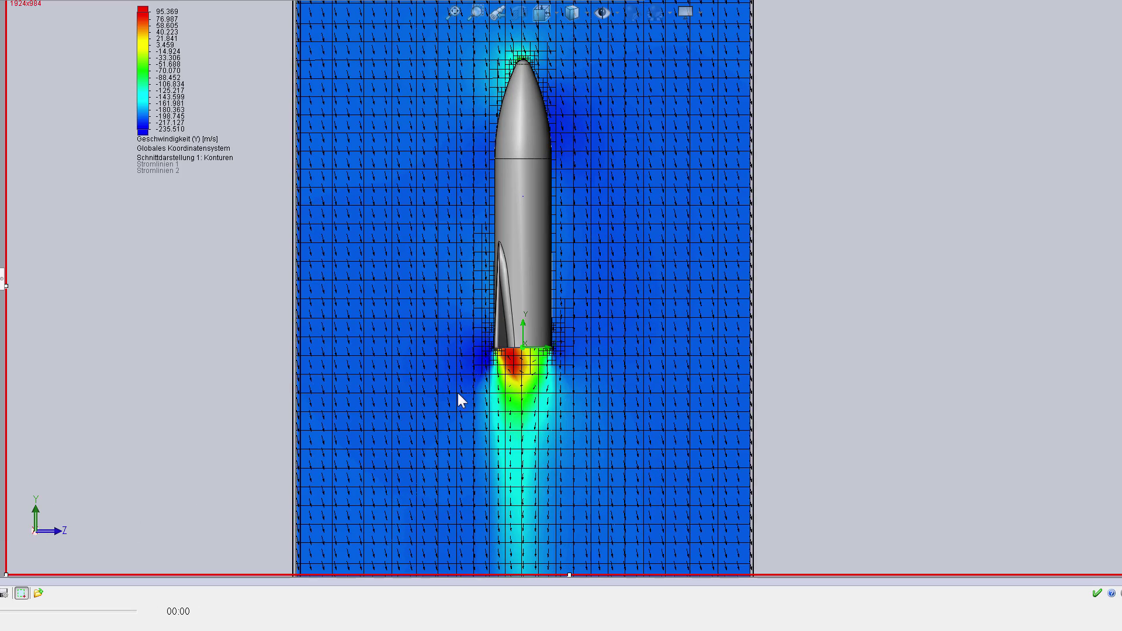
mouse_move(457, 393)
middle_down()
mouse_move(446, 260)
mouse_move(444, 471)
mouse_move(458, 401)
mouse_move(452, 364)
mouse_move(455, 393)
mouse_move(453, 372)
middle_up()
Switch the cut plot to Geschwindigkeit (X), ranging −12.936 to 14.908 m/s.
right_click(142, 71)
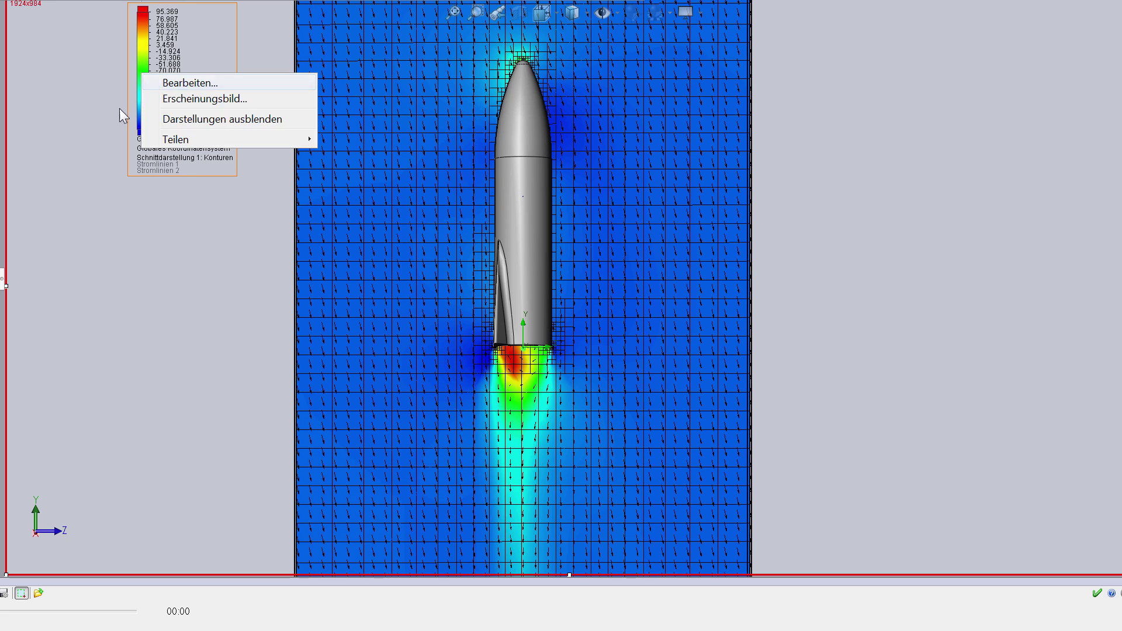
key(Escape)
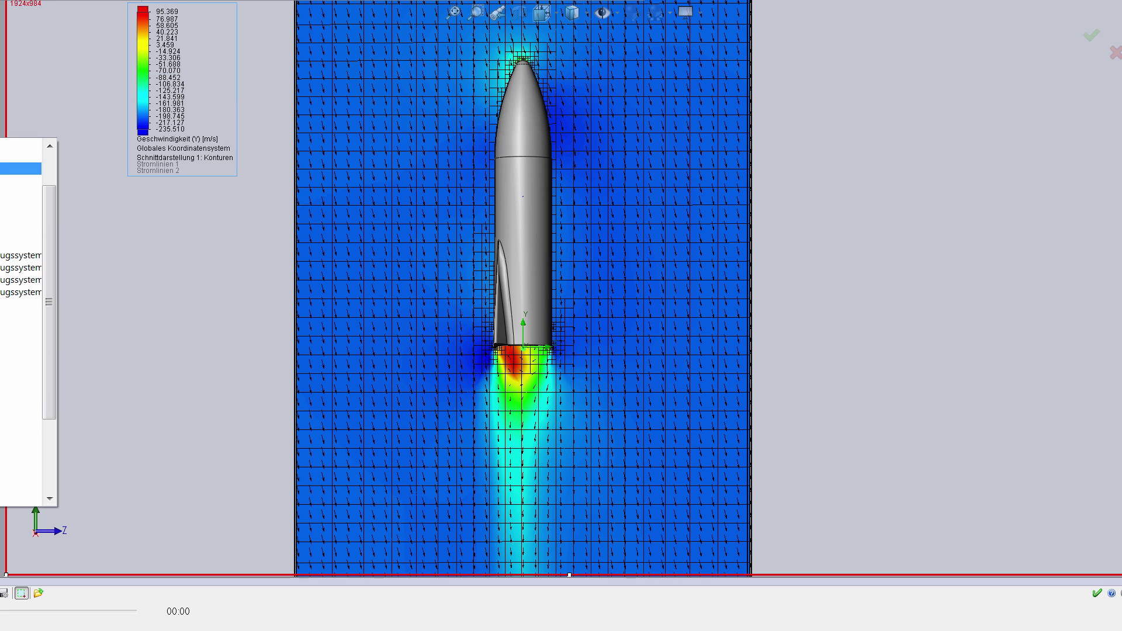
click(2, 278)
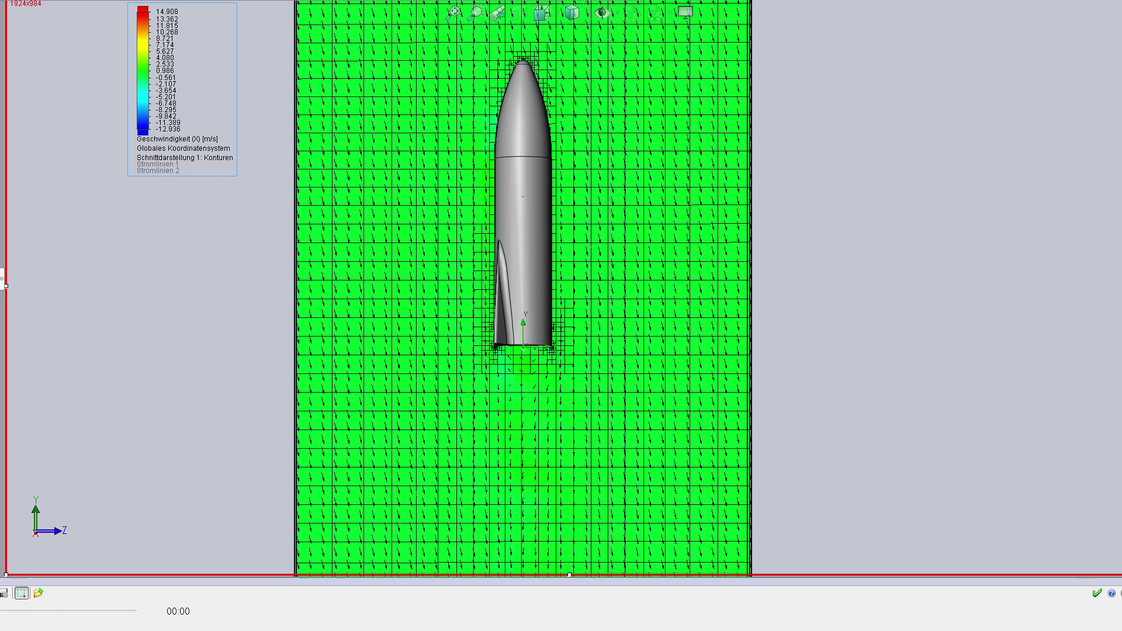
Plot Temperatur (273.18–301.00 K) on the cut plot, then orbit and zoom around the rocket.
click(2, 279)
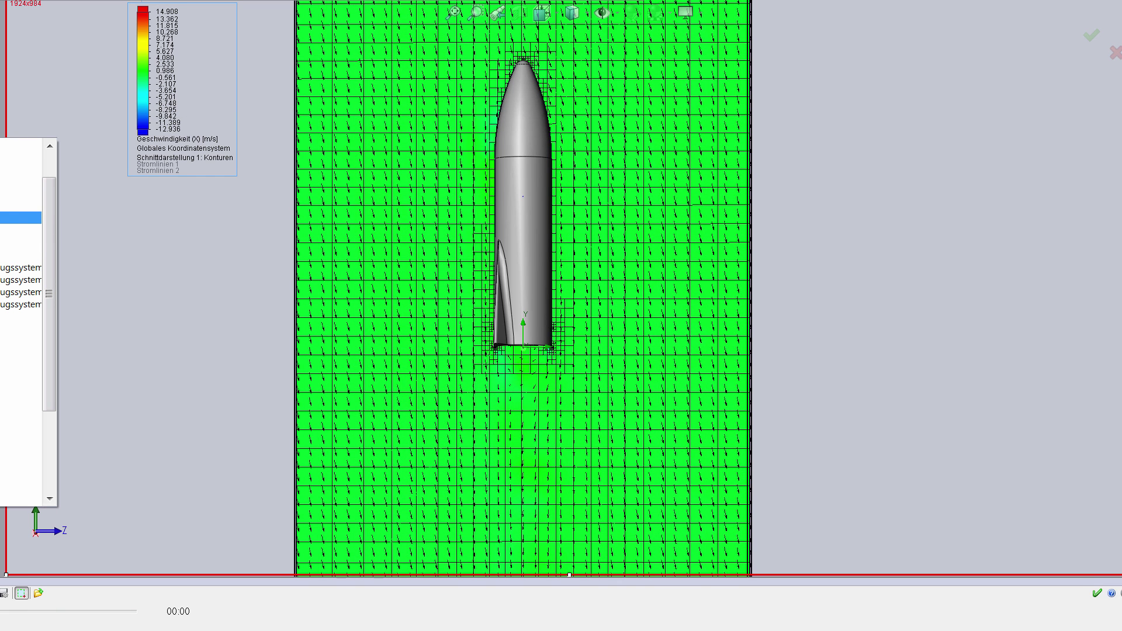
key(Return)
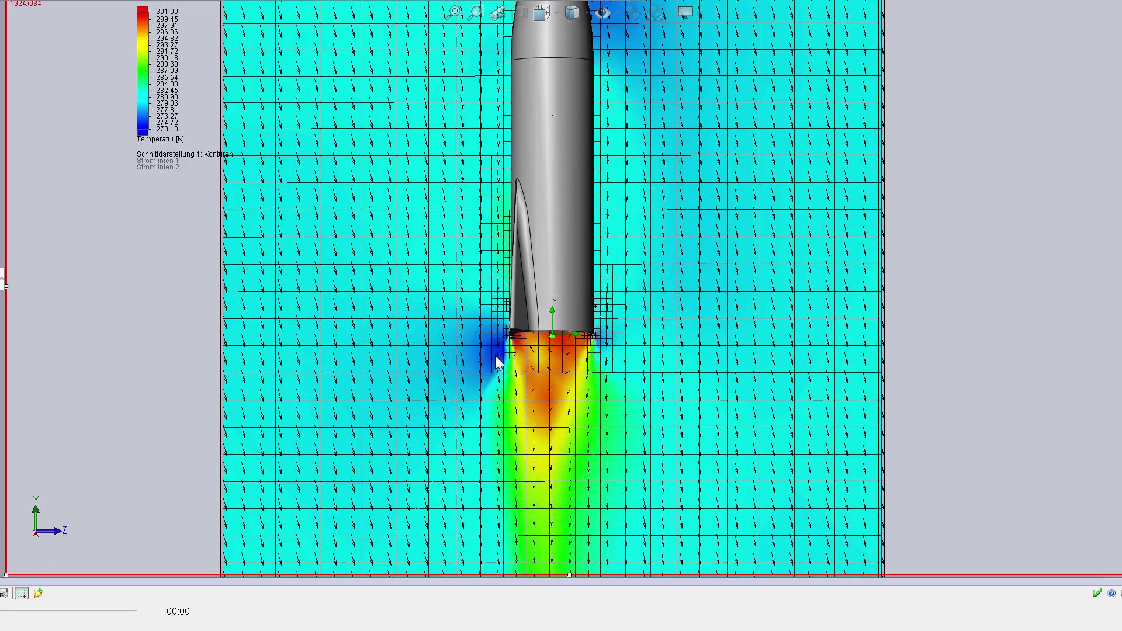
mouse_move(495, 355)
middle_down()
mouse_move(496, 211)
mouse_move(498, 269)
mouse_move(498, 242)
mouse_move(526, 240)
middle_up()
scroll(556, 237, up, 5)
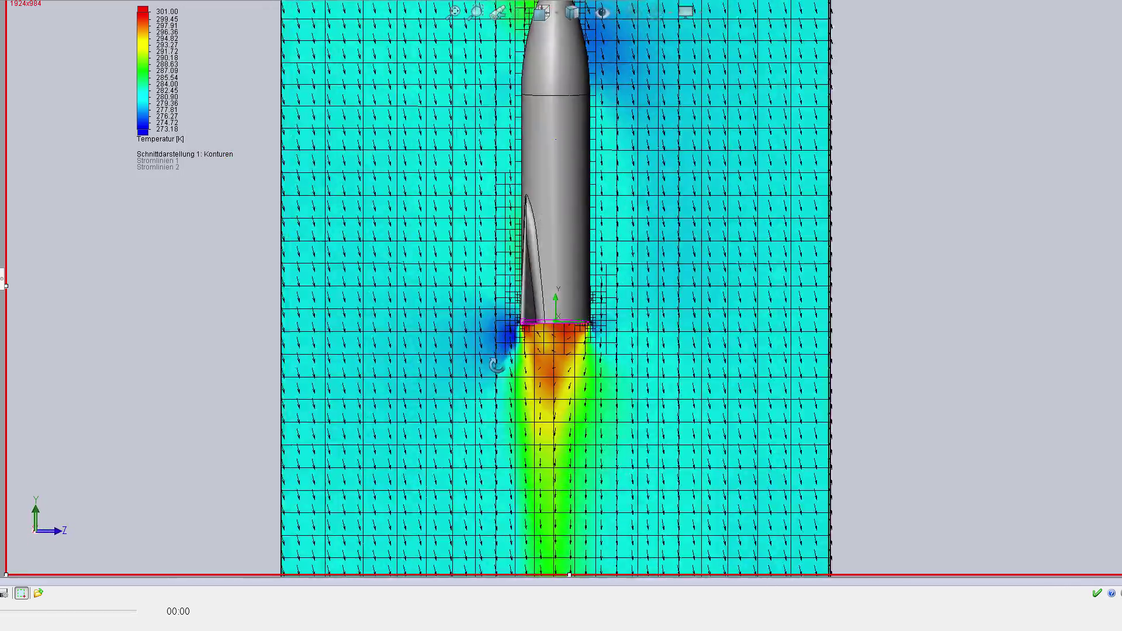
scroll(594, 100, down, 2)
scroll(594, 101, up, 1)
scroll(599, 146, down, 2)
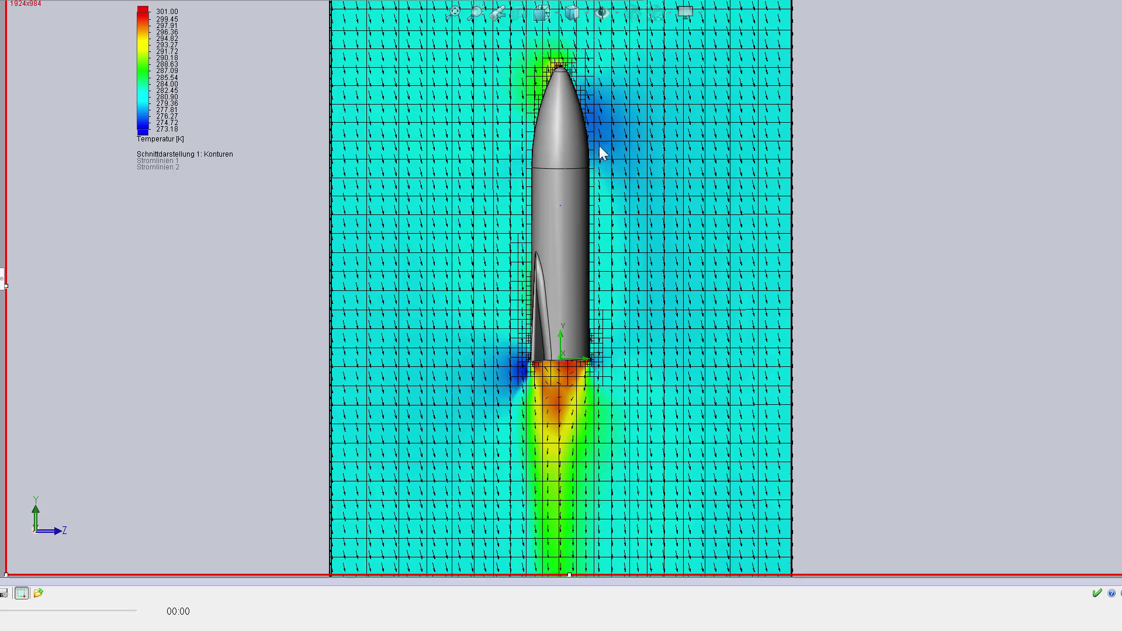
scroll(602, 368, down, 1)
scroll(582, 362, down, 2)
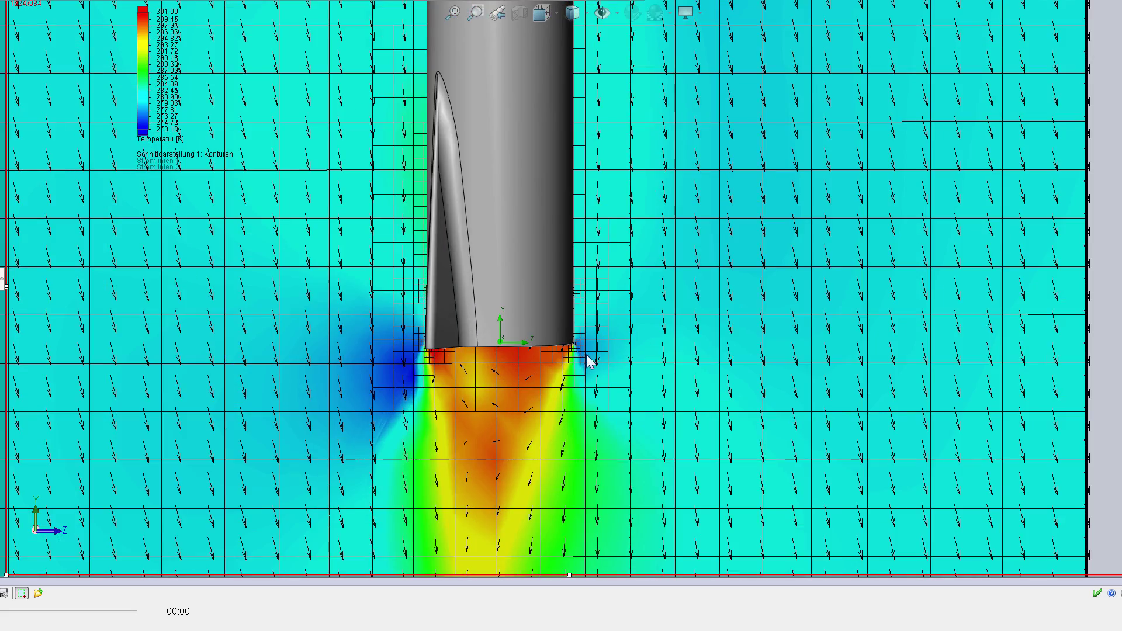
scroll(588, 339, up, 1)
scroll(588, 332, up, 2)
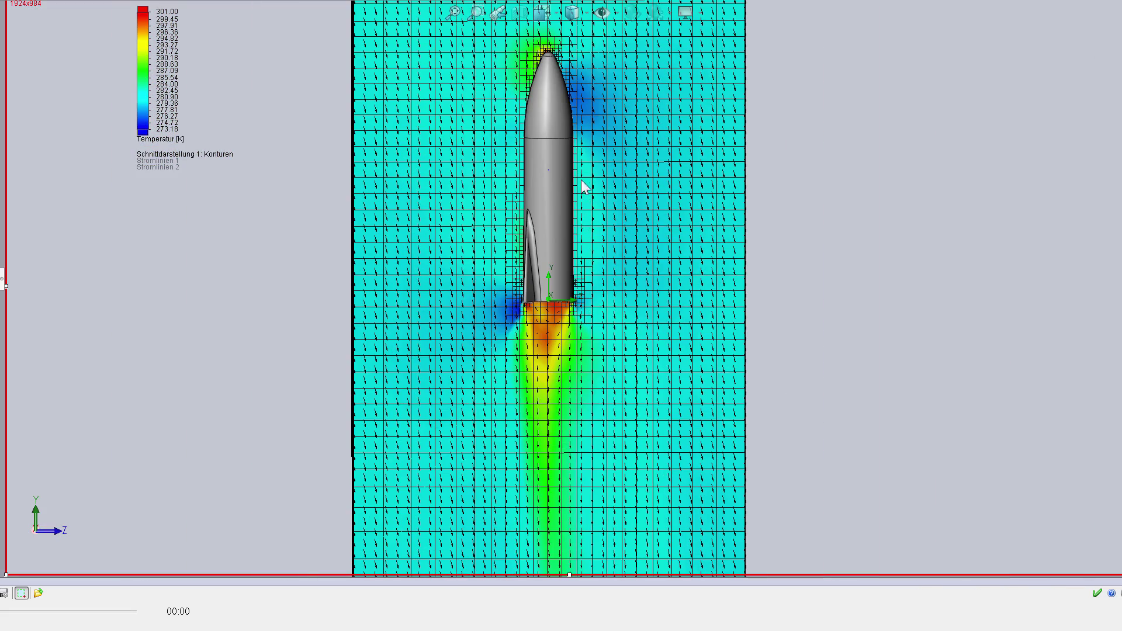
scroll(581, 180, down, 1)
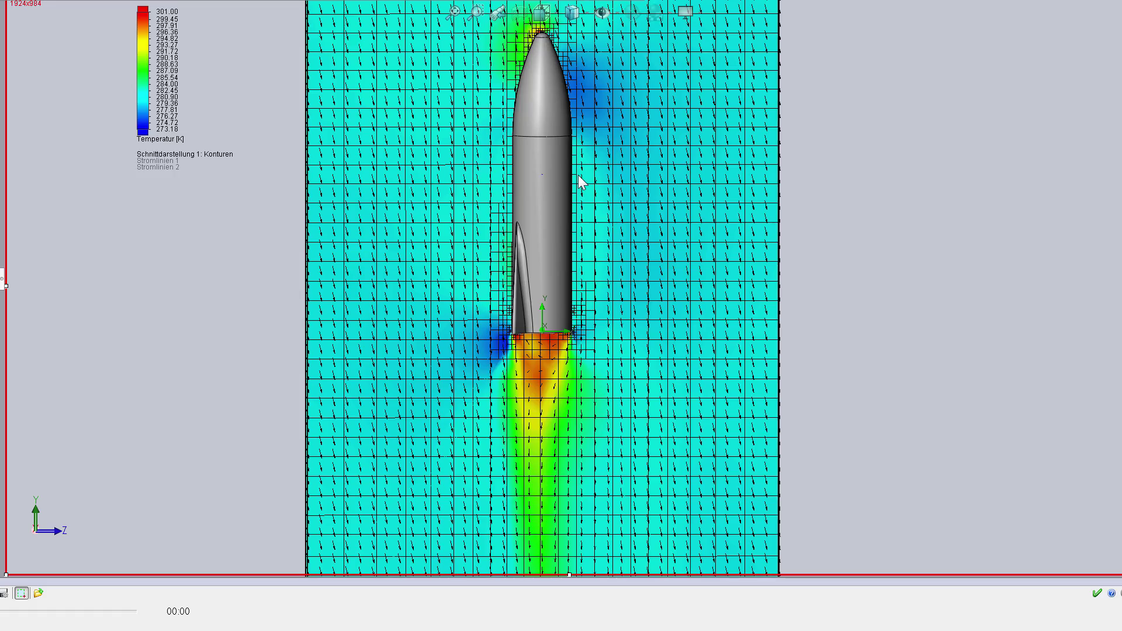
click(145, 116)
click(1, 131)
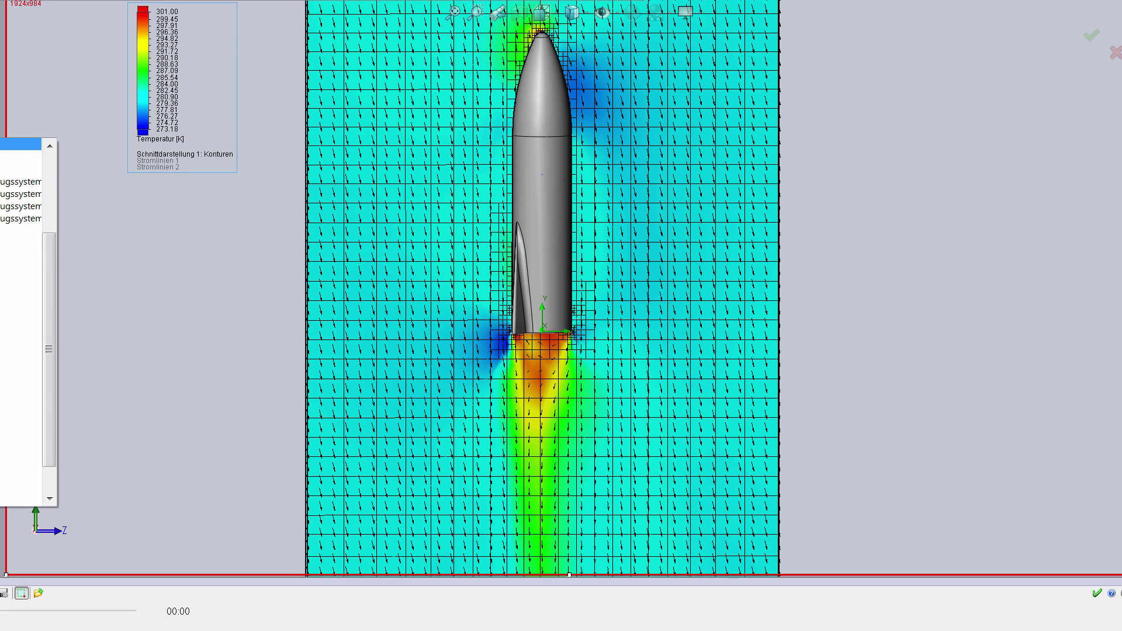
click(21, 266)
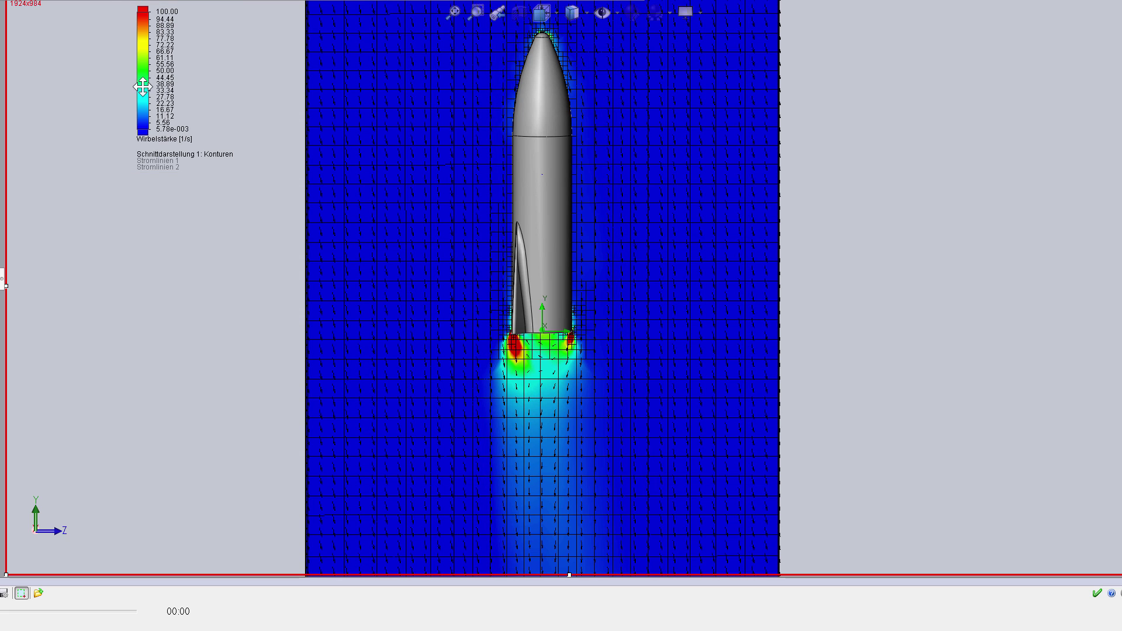
right_click(143, 87)
click(136, 125)
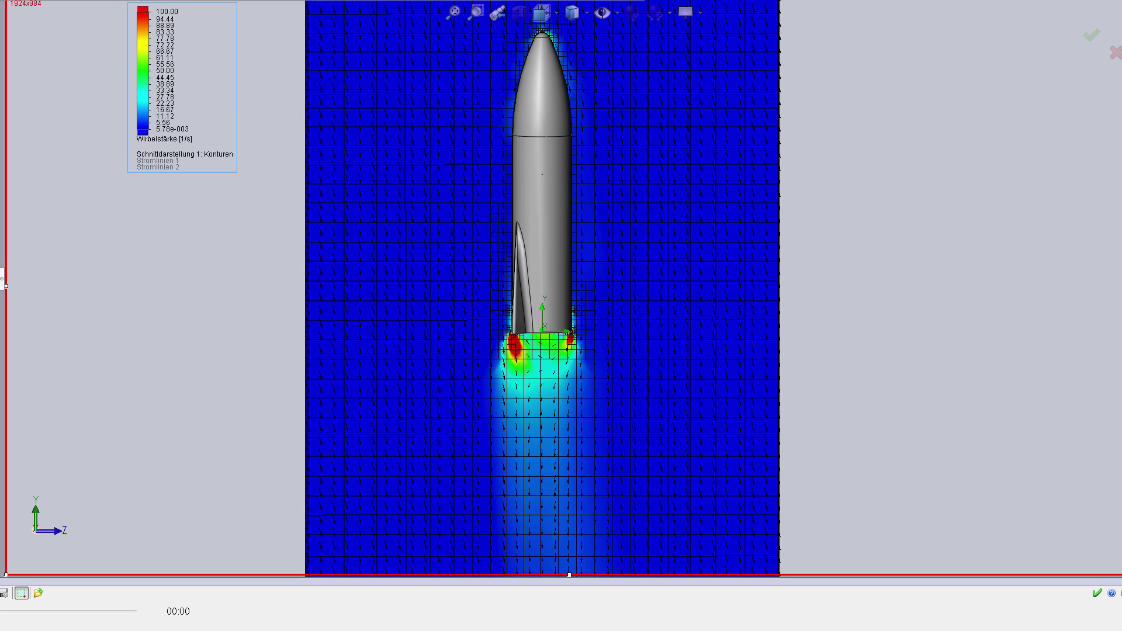
click(2, 279)
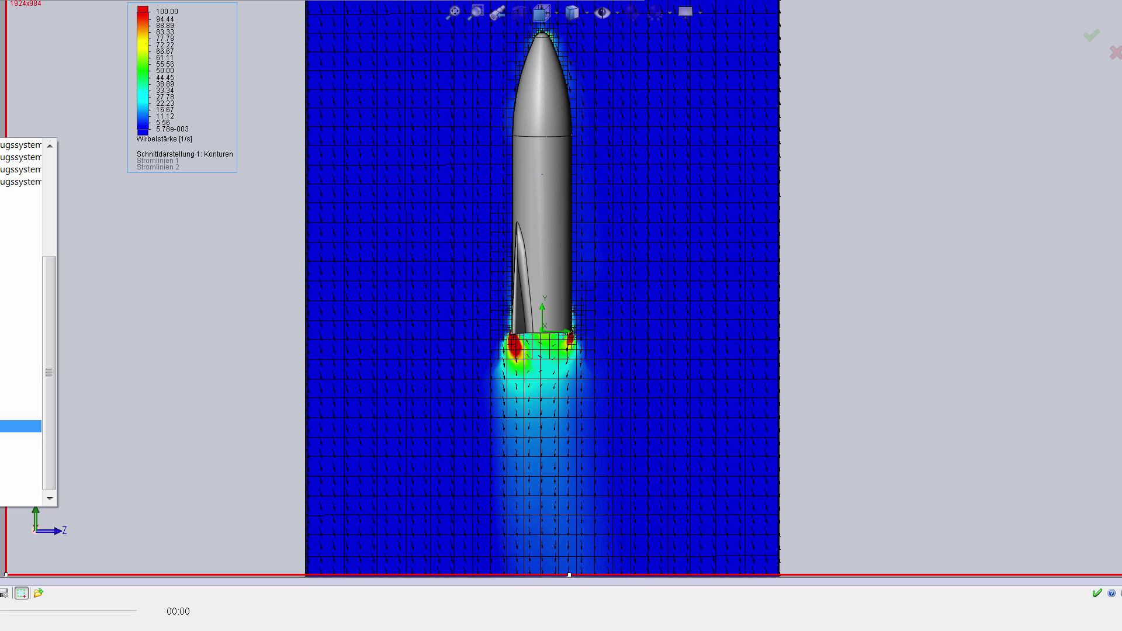
click(20, 430)
right_click(146, 99)
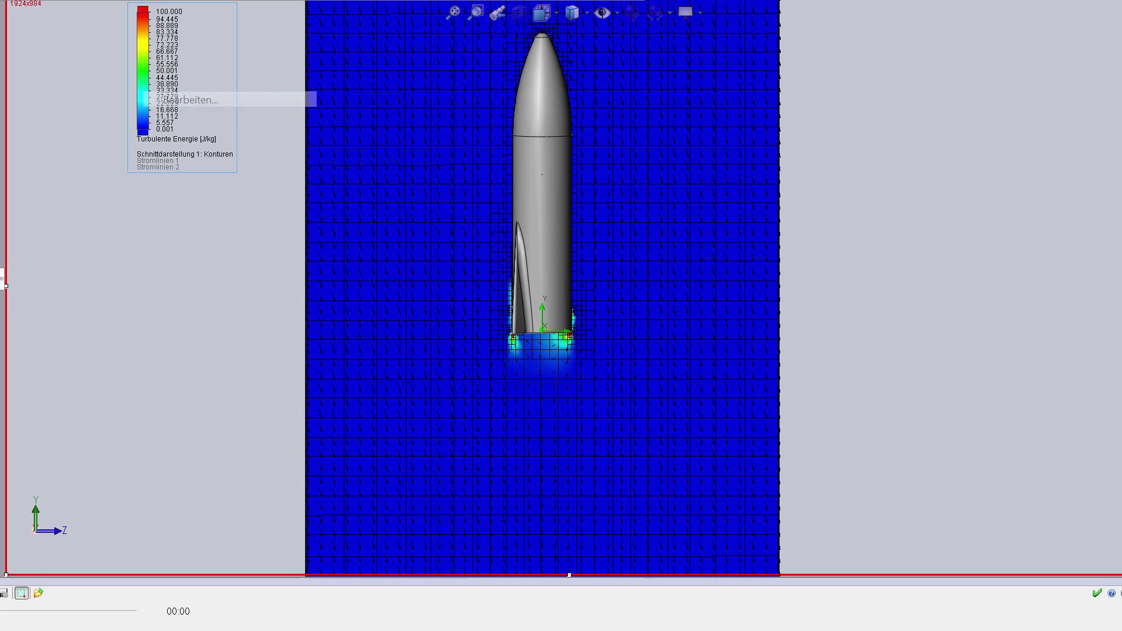
click(148, 100)
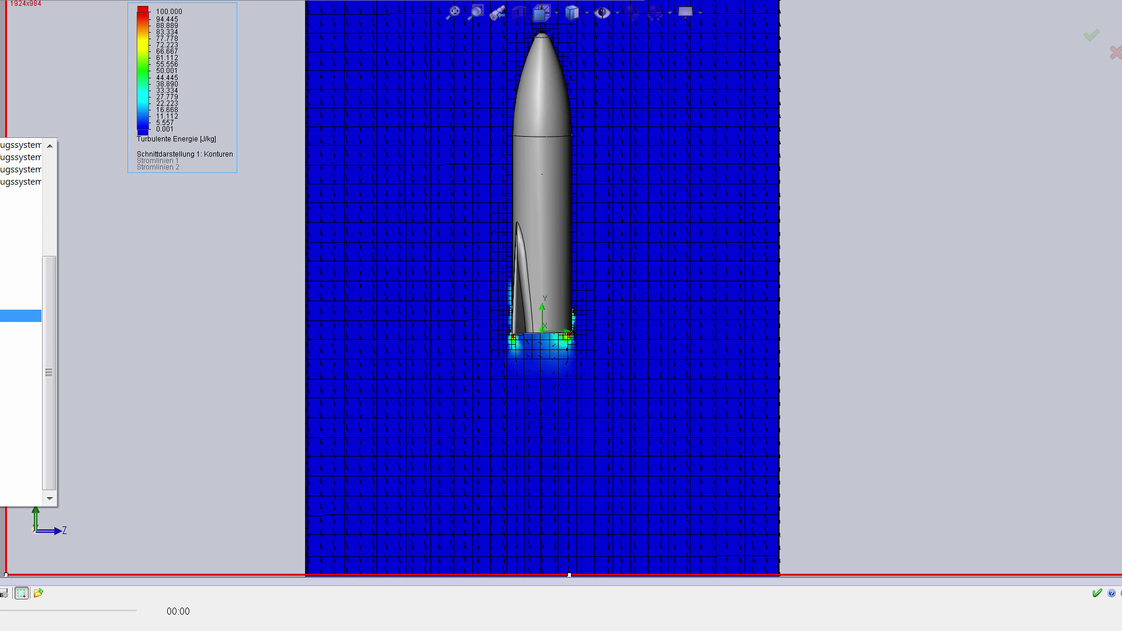
click(20, 328)
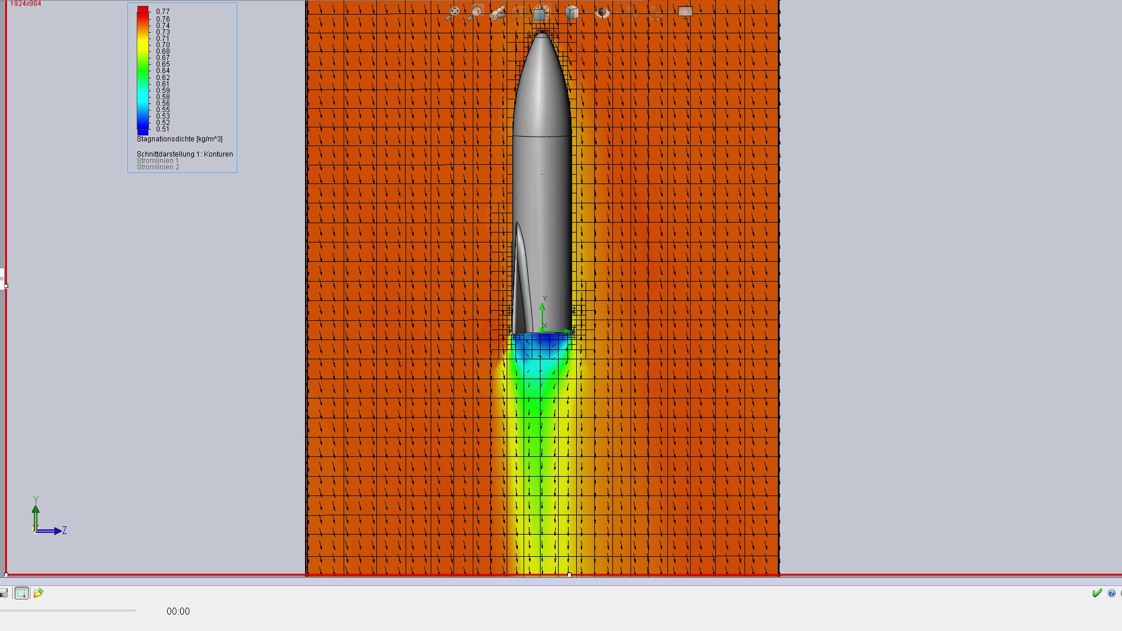
right_click(138, 114)
right_click(138, 56)
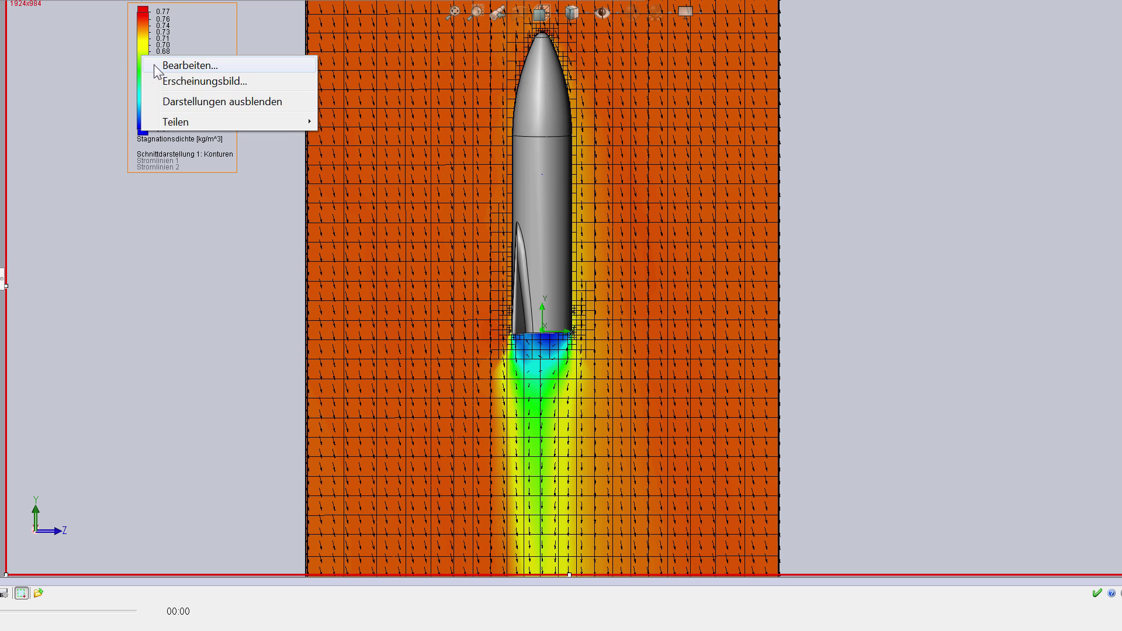
key(Escape)
click(2, 279)
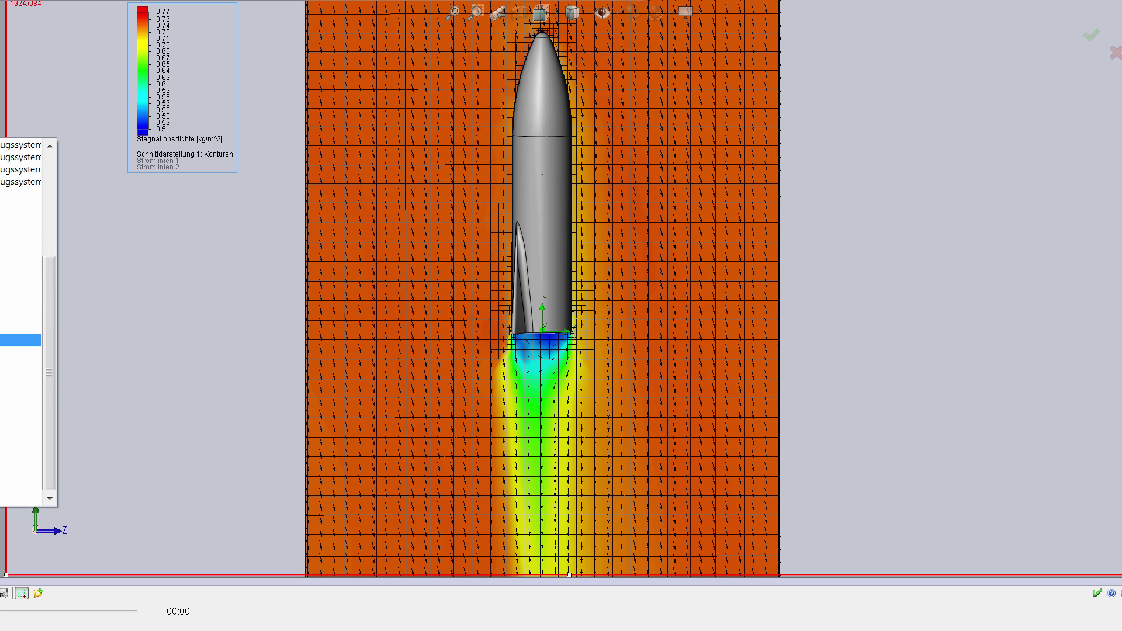
click(21, 303)
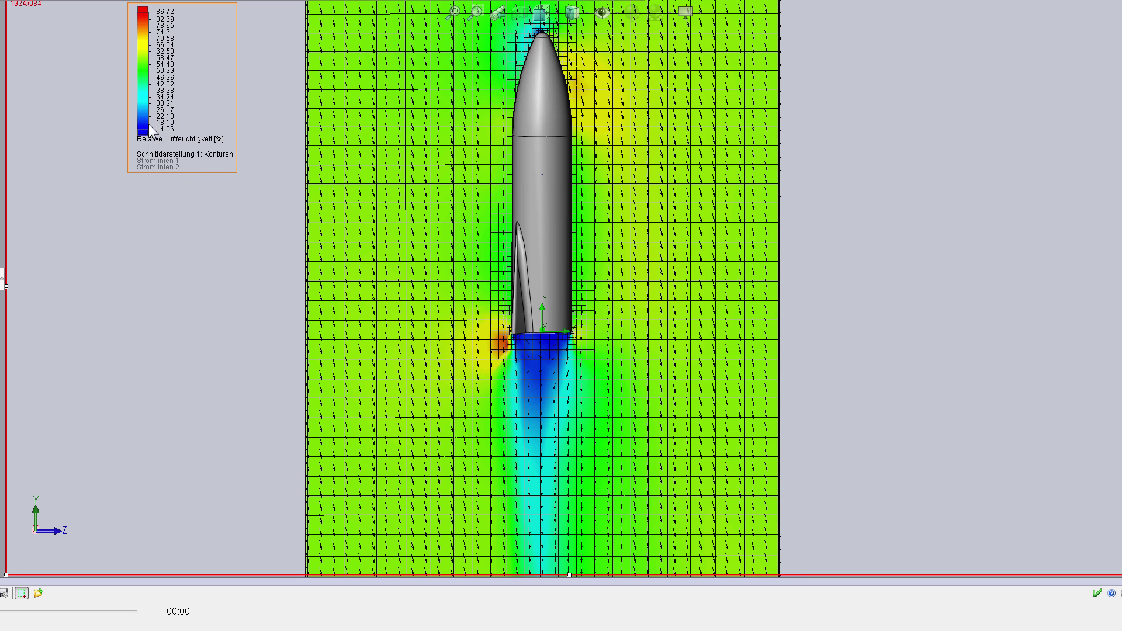
click(2, 279)
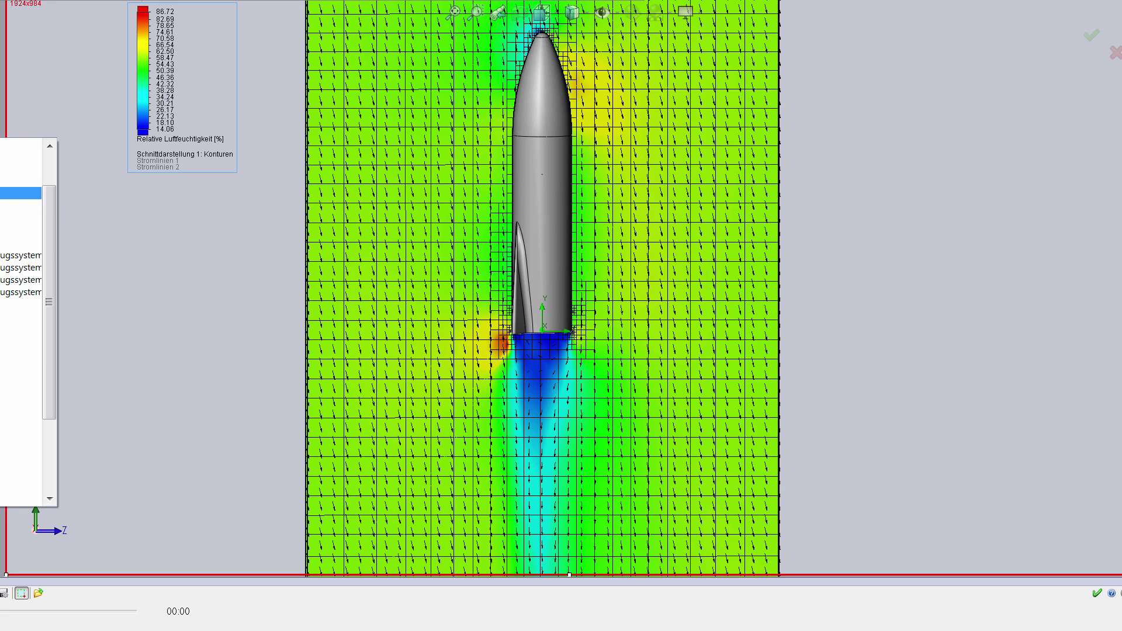
scroll(20, 263, up, 2)
scroll(21, 253, down, 4)
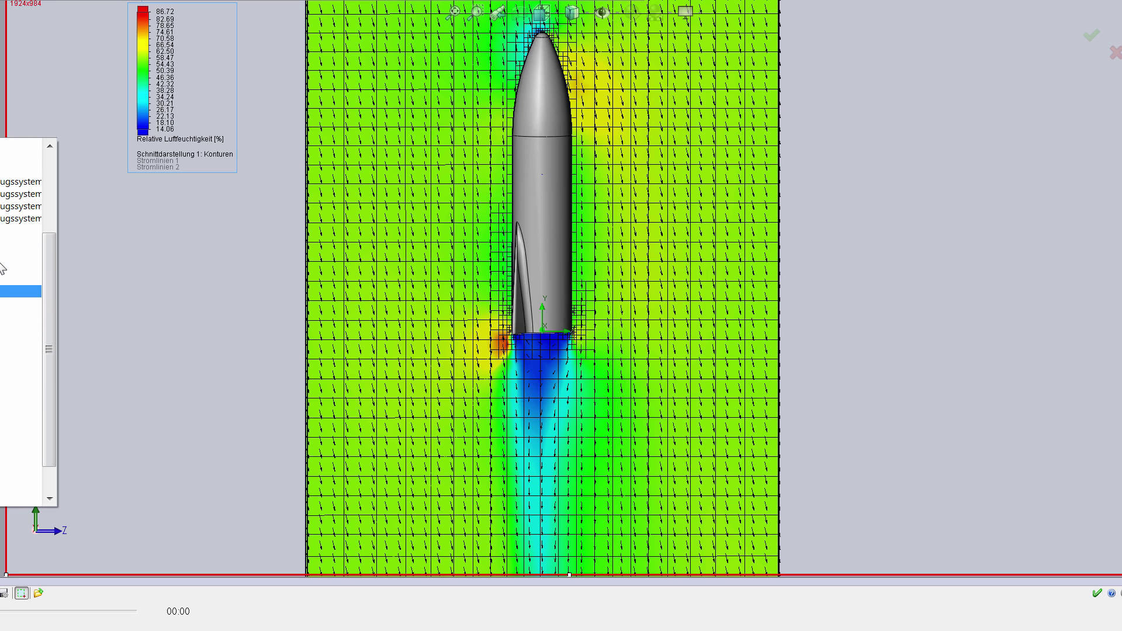
scroll(3, 264, up, 3)
scroll(1, 278, up, 2)
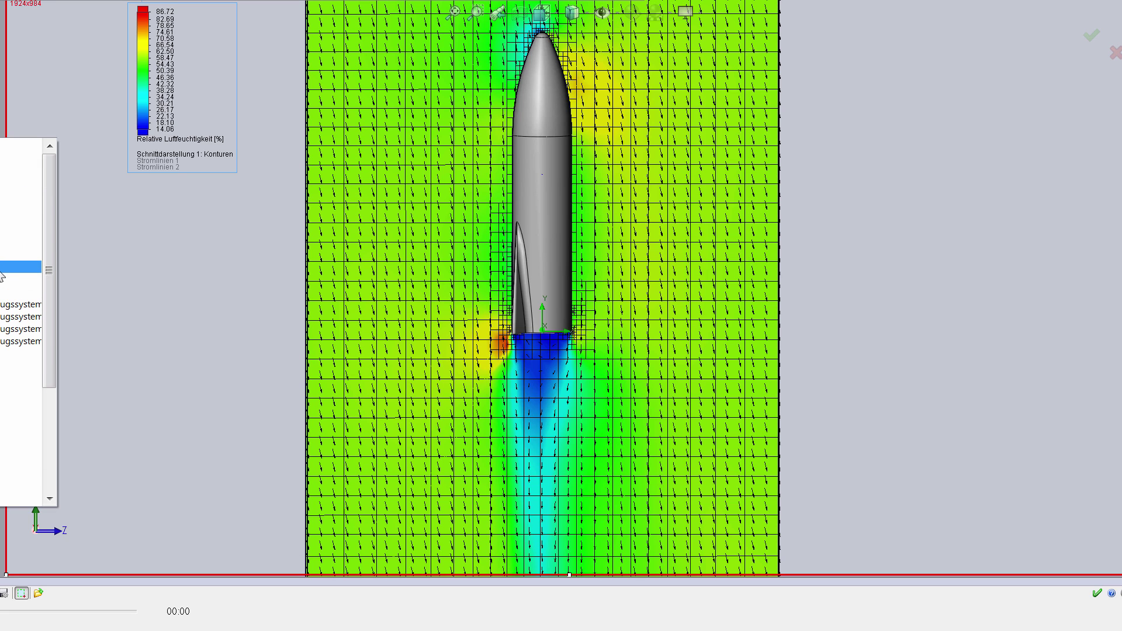
click(1, 275)
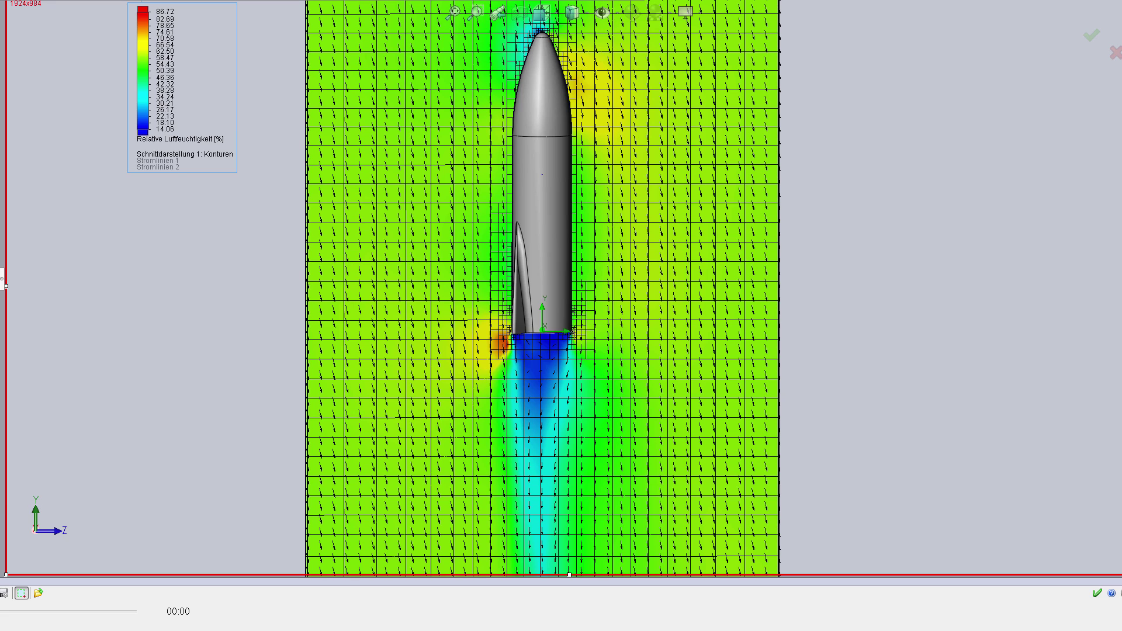
Zoom in, edit the pressure cut plot from its legend, and place it on the Front plane.
scroll(569, 222, down, 1)
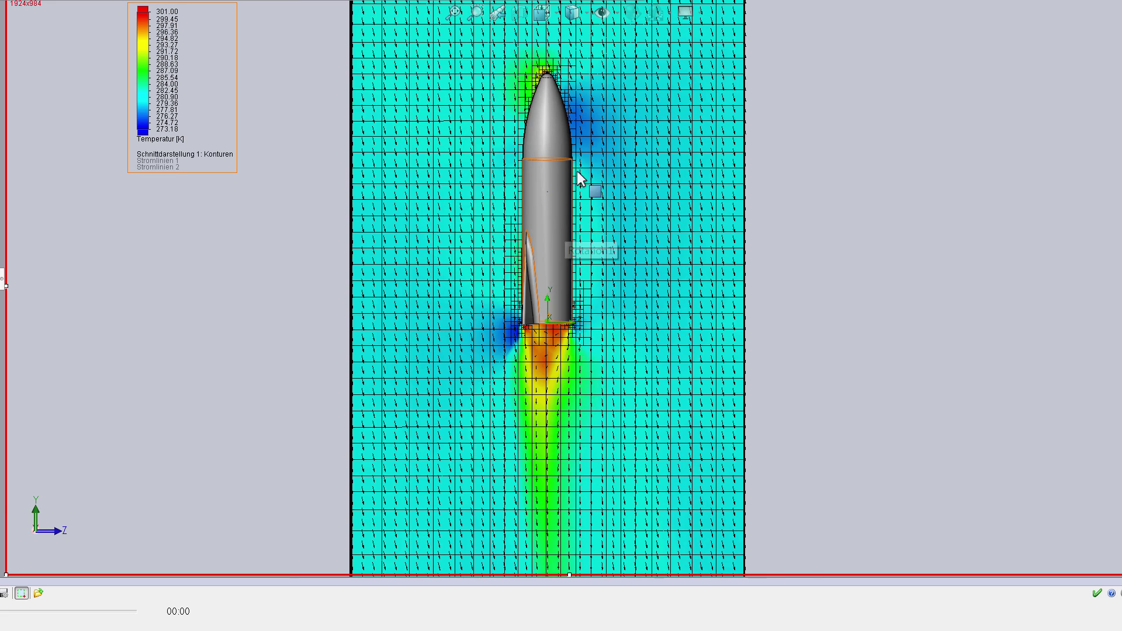
scroll(580, 206, down, 1)
right_click(151, 73)
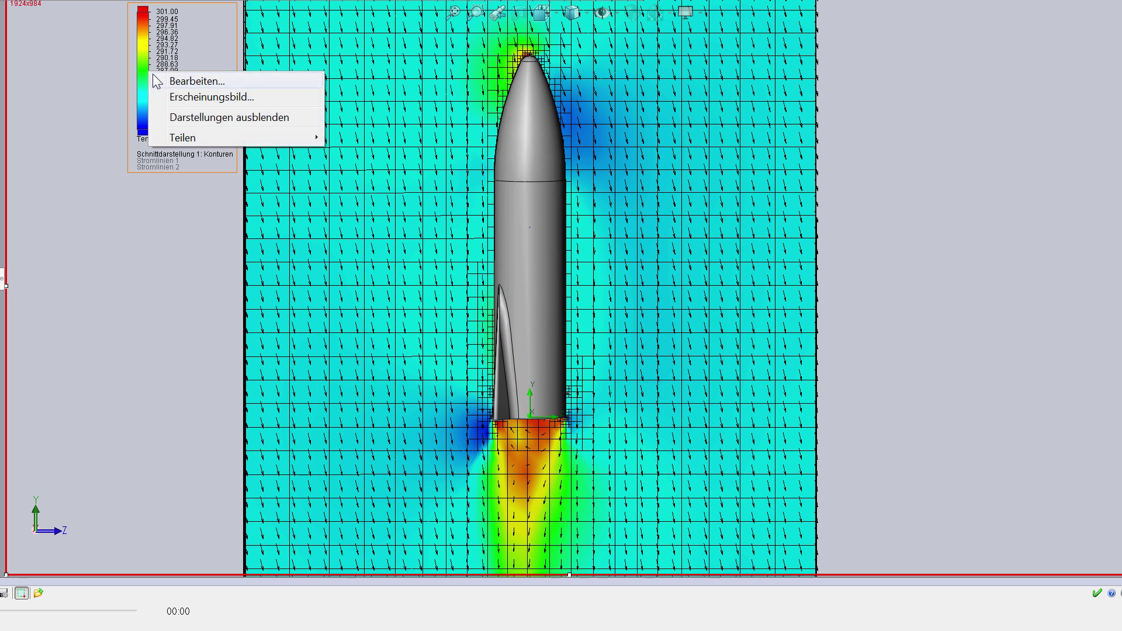
click(154, 87)
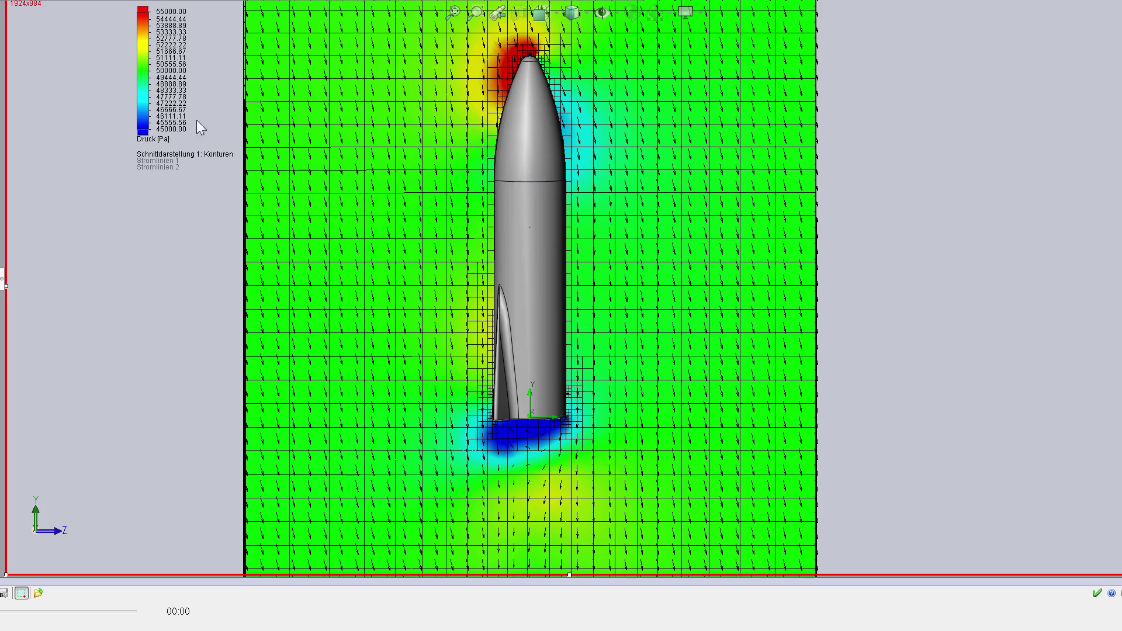
scroll(560, 128, down, 2)
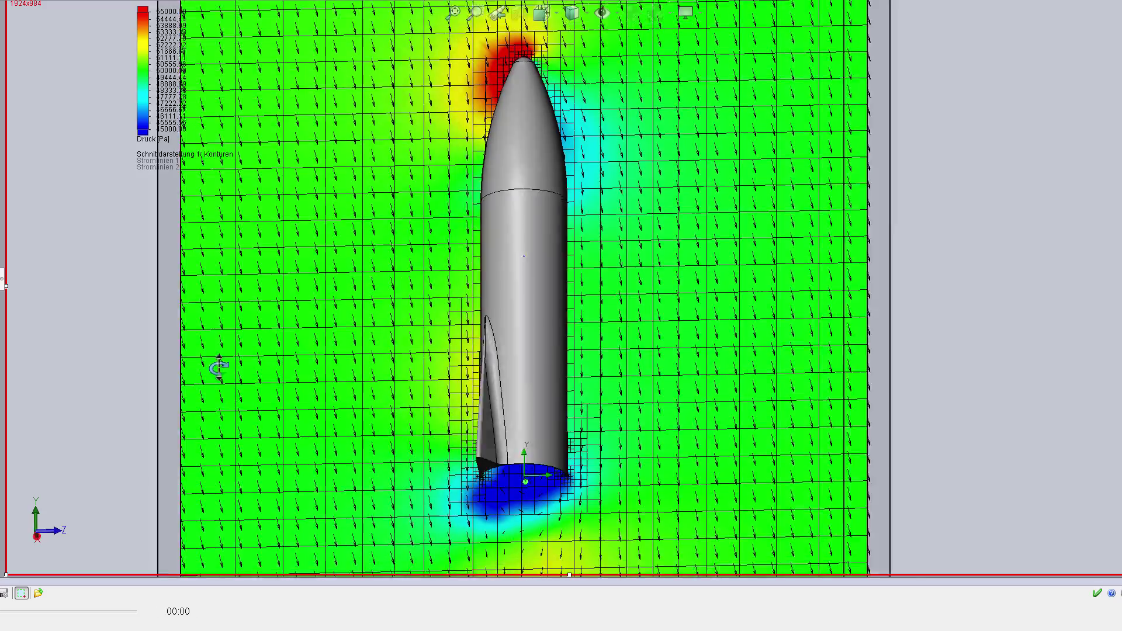
mouse_move(220, 369)
middle_down()
mouse_move(228, 289)
mouse_move(243, 481)
mouse_move(251, 453)
mouse_move(11, 430)
middle_up()
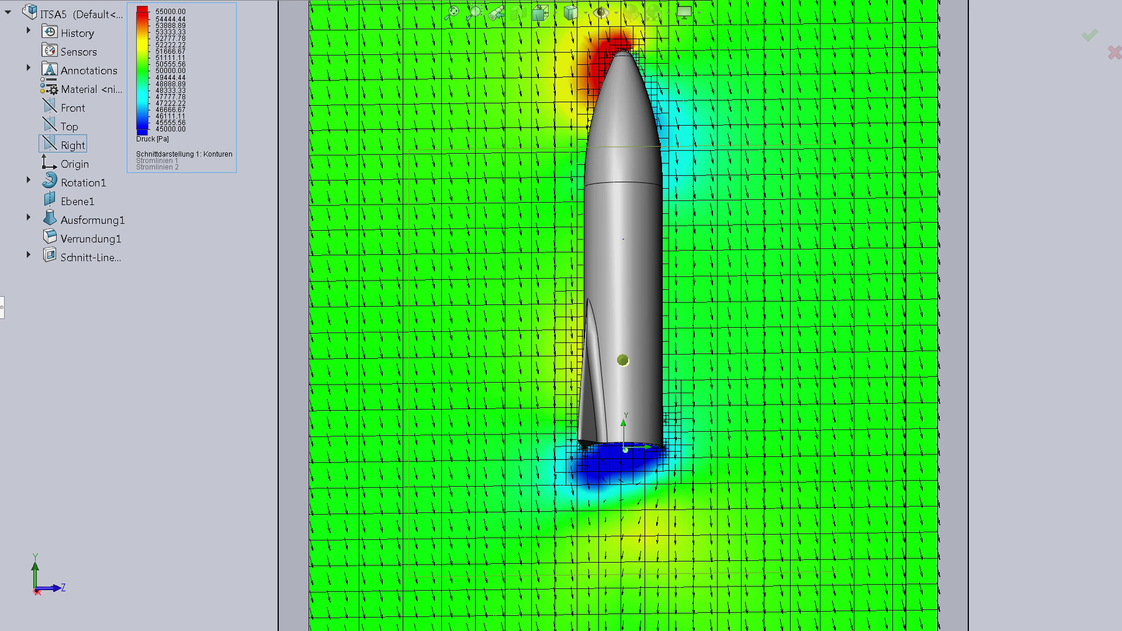
click(64, 109)
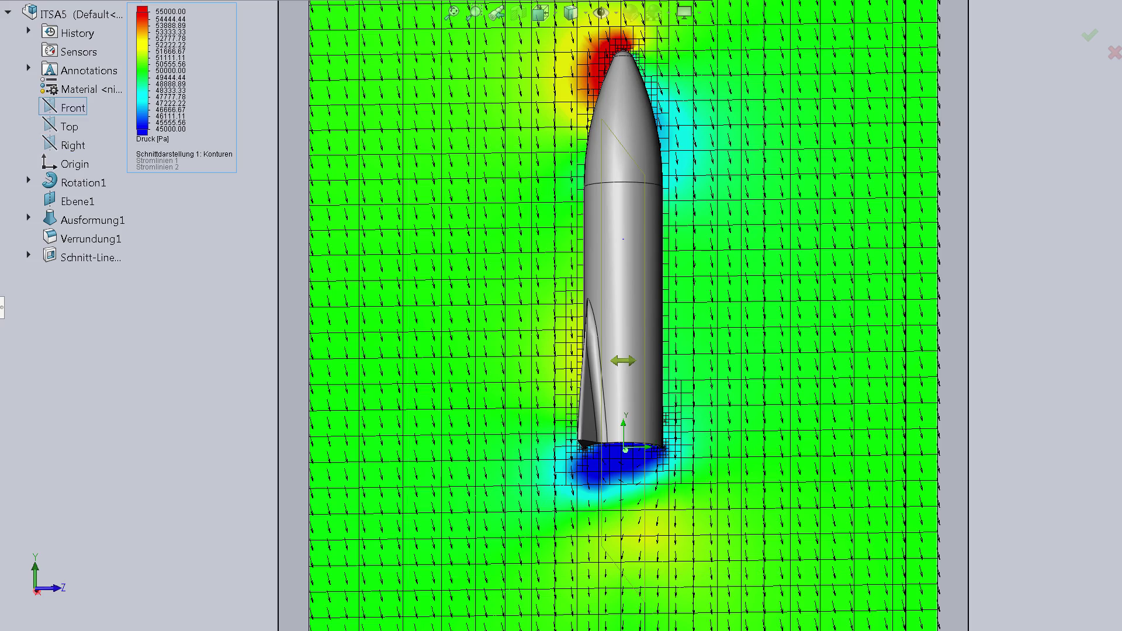
key(Return)
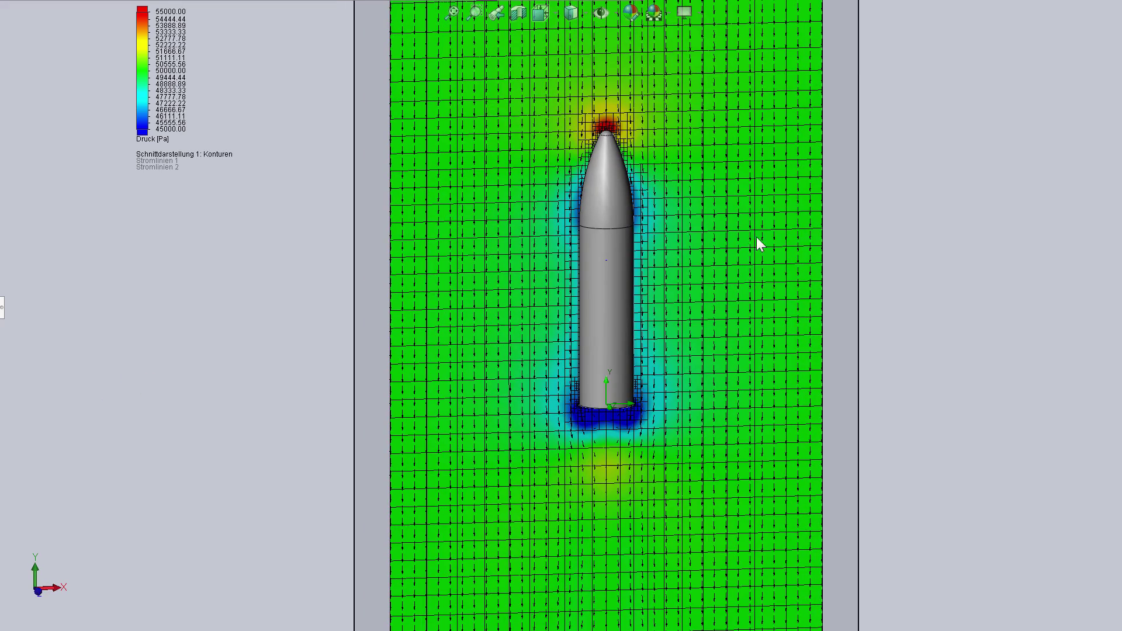
scroll(655, 204, down, 2)
Switch the cut plot contours from pressure to temperature.
right_click(146, 98)
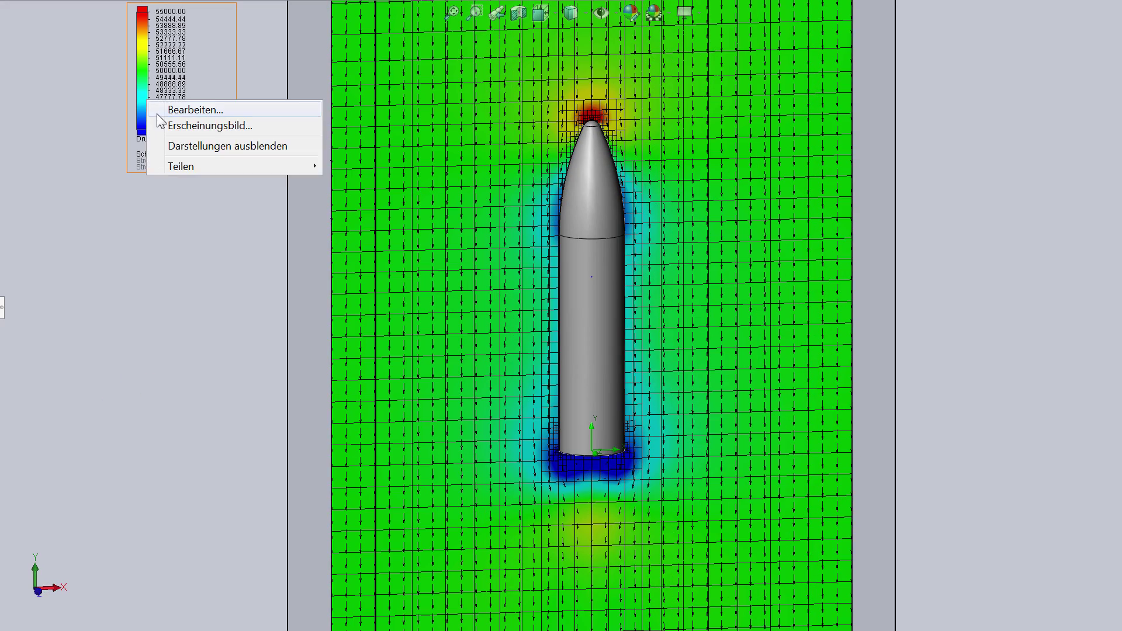
click(161, 121)
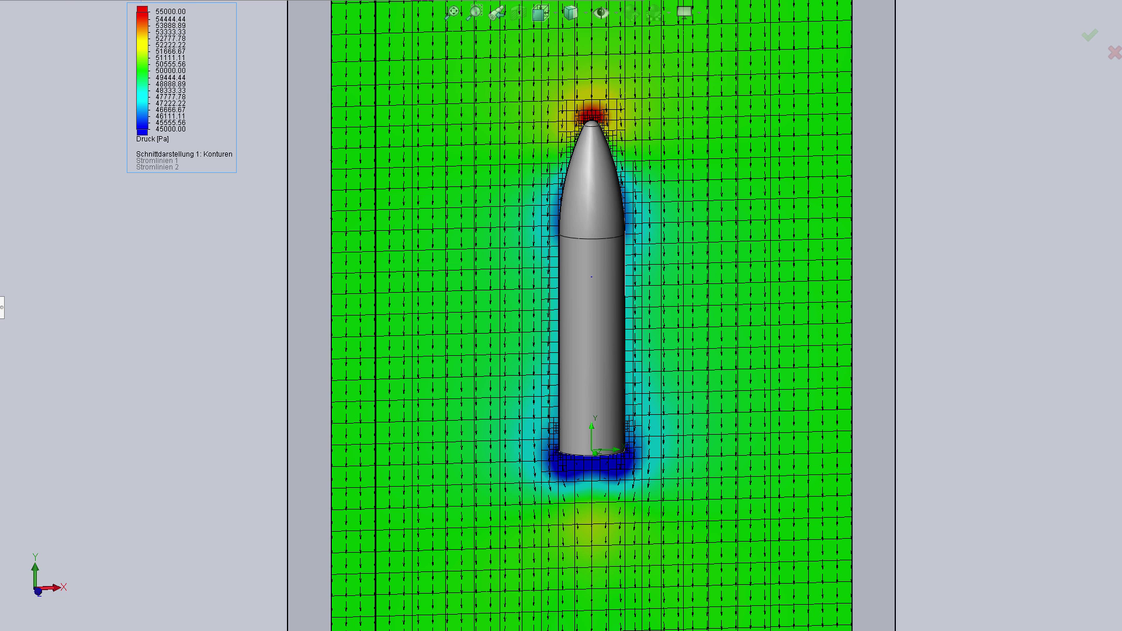
key(Return)
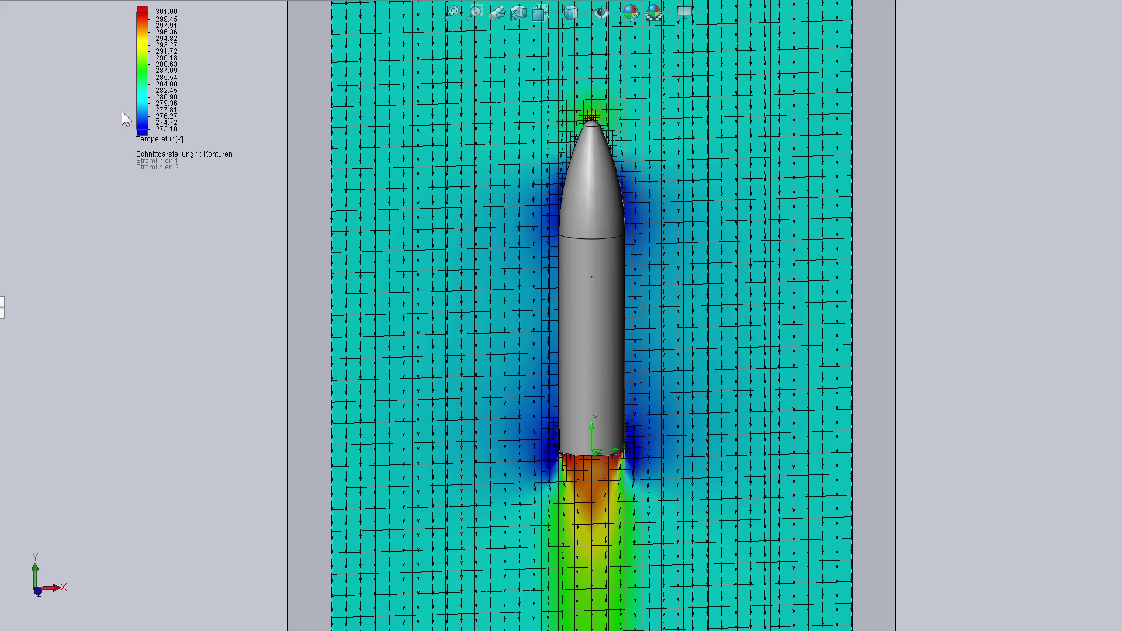
Switch the cut plot contours to velocity (5.046–236.699 m/s).
right_click(137, 115)
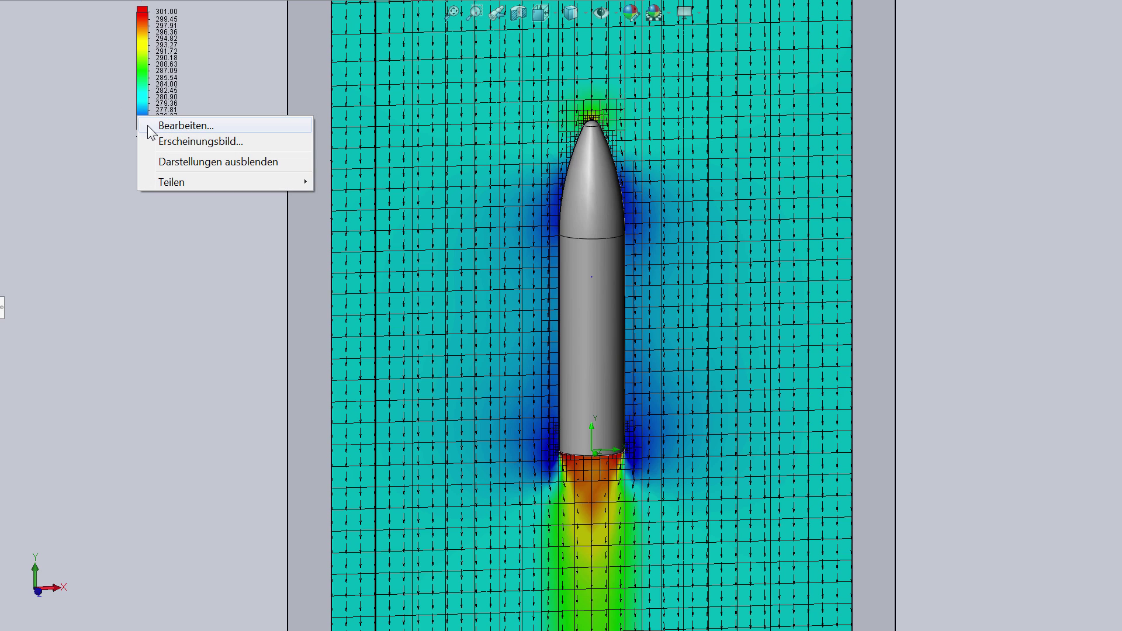
click(155, 141)
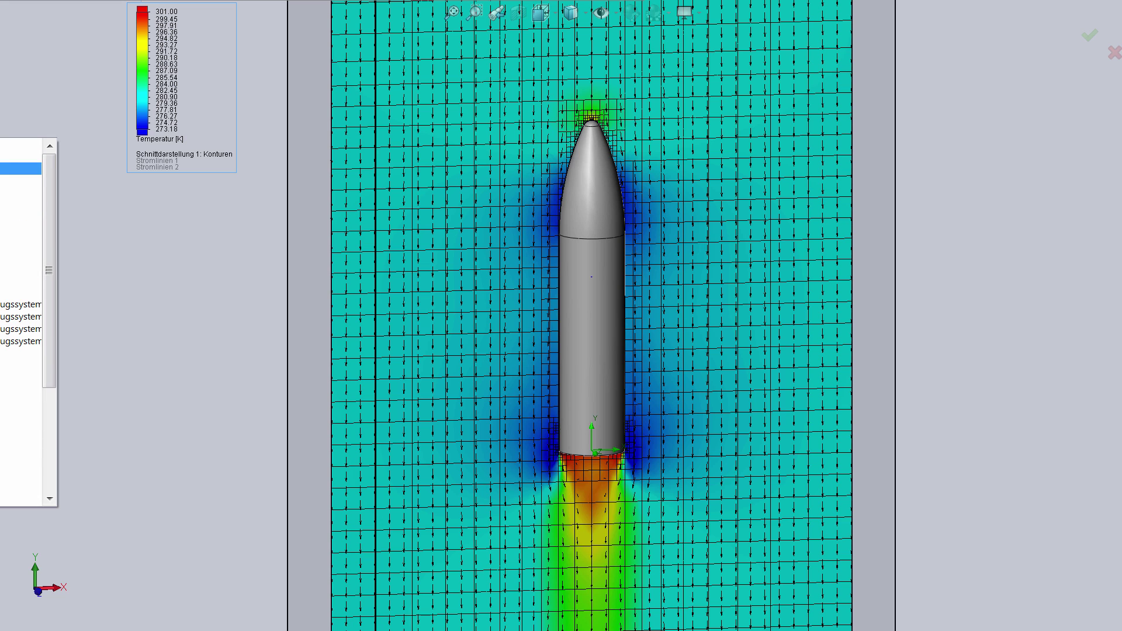
key(Return)
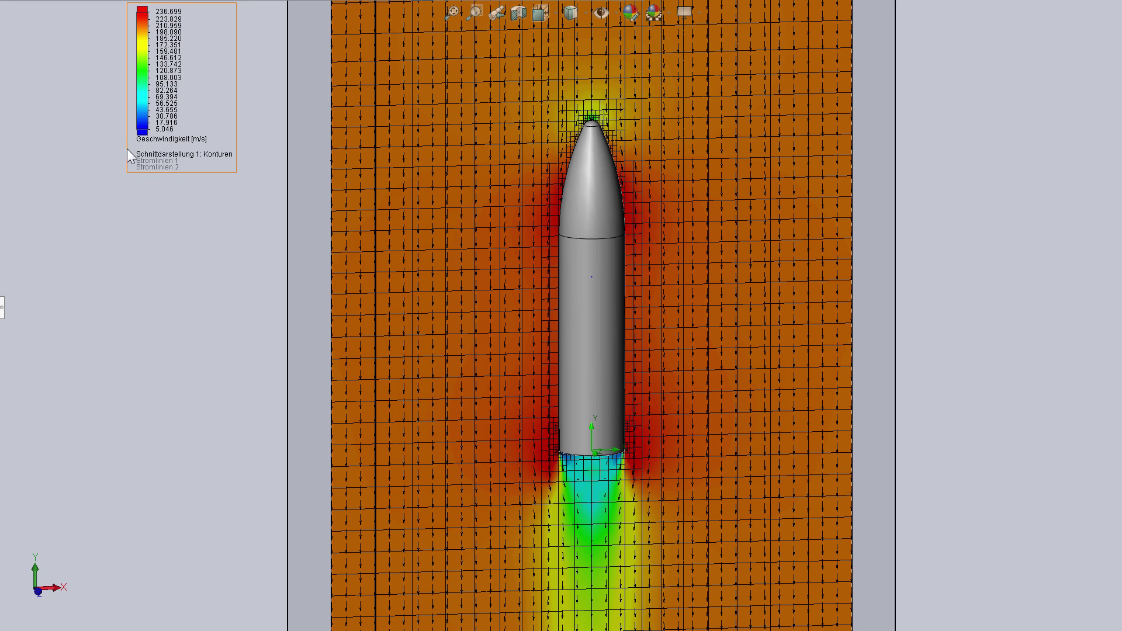
right_click(592, 378)
key(Escape)
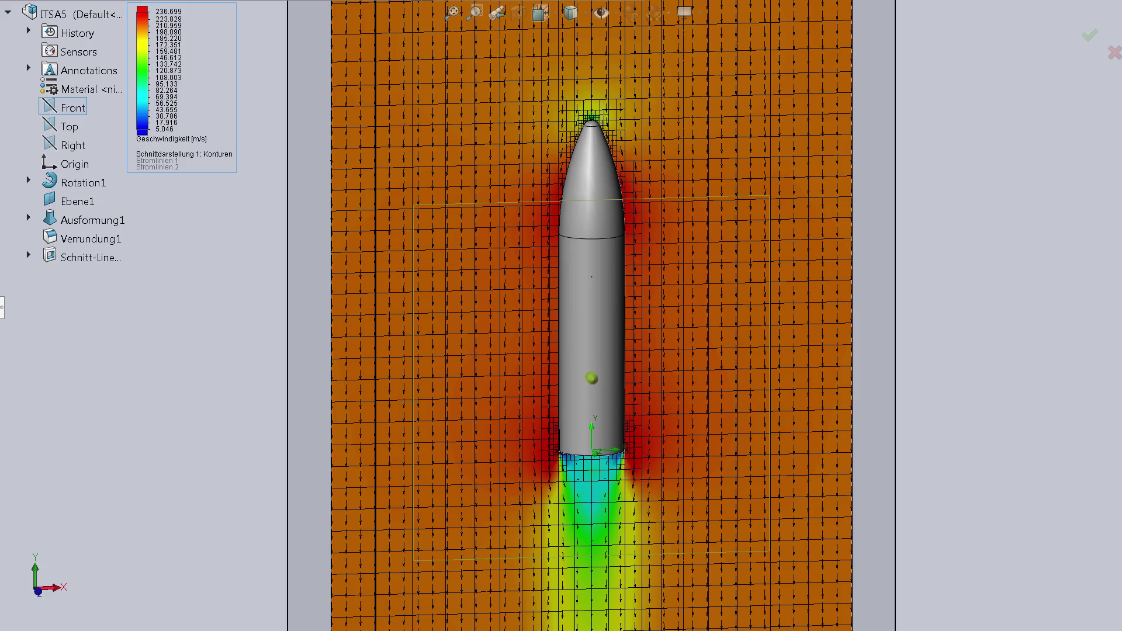
Orbit the rocket, then snap to the Top view and an end-on view along its axis.
middle_drag(632, 386, 604, 361)
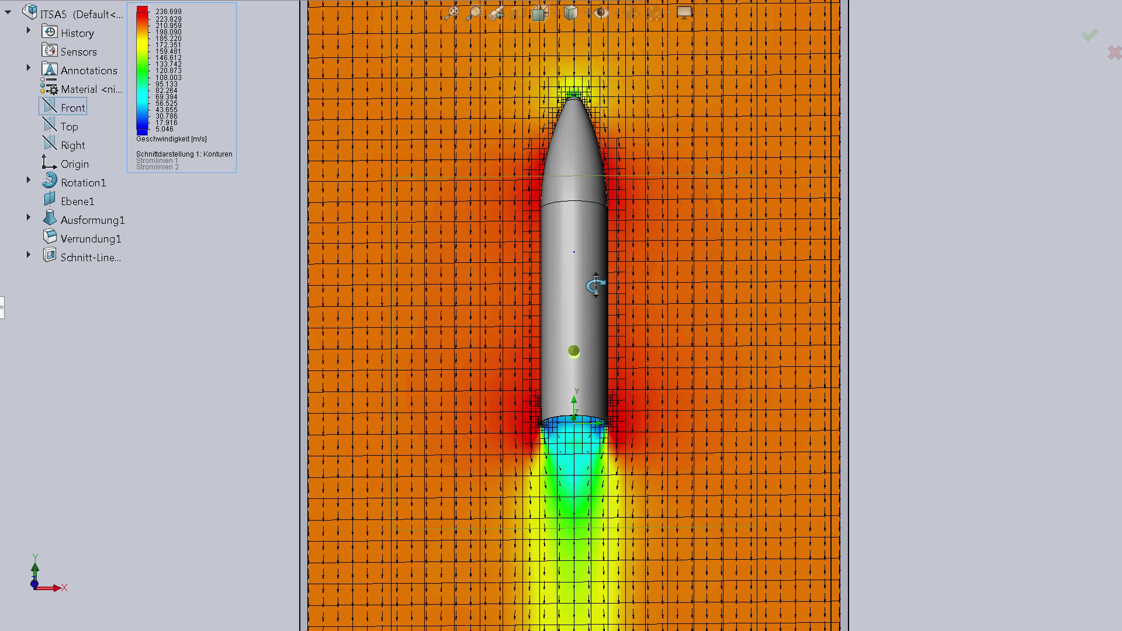
middle_drag(604, 360, 592, 314)
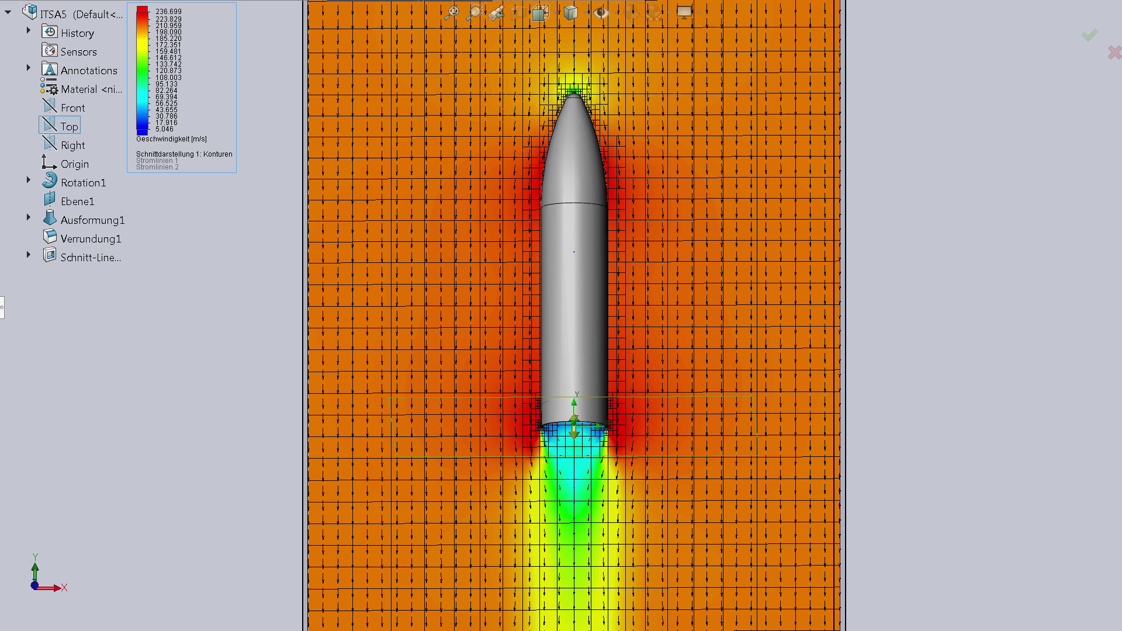
key(ctrl+5)
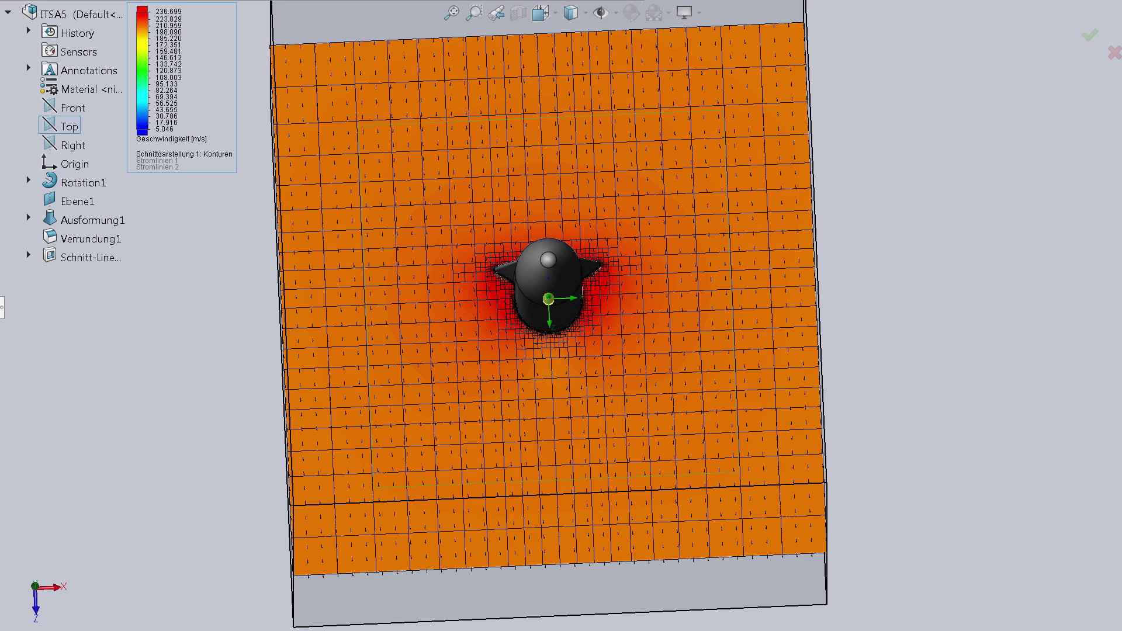
key(ctrl+8)
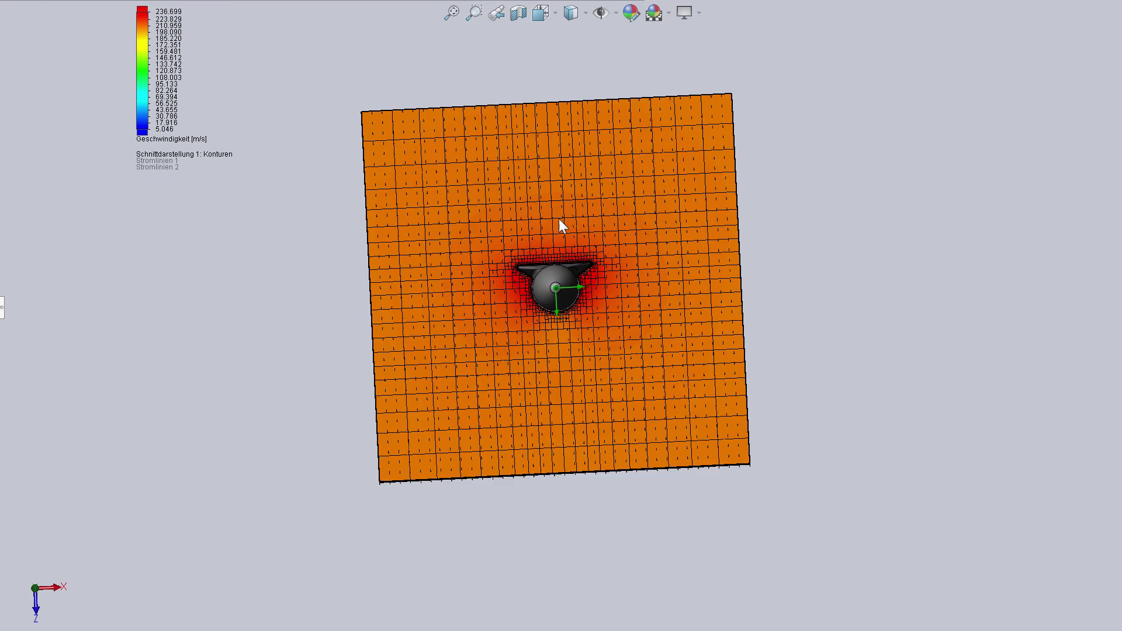
Zoom in and give the rocket a see-through display style so the cross-section contours show.
scroll(462, 309, down, 2)
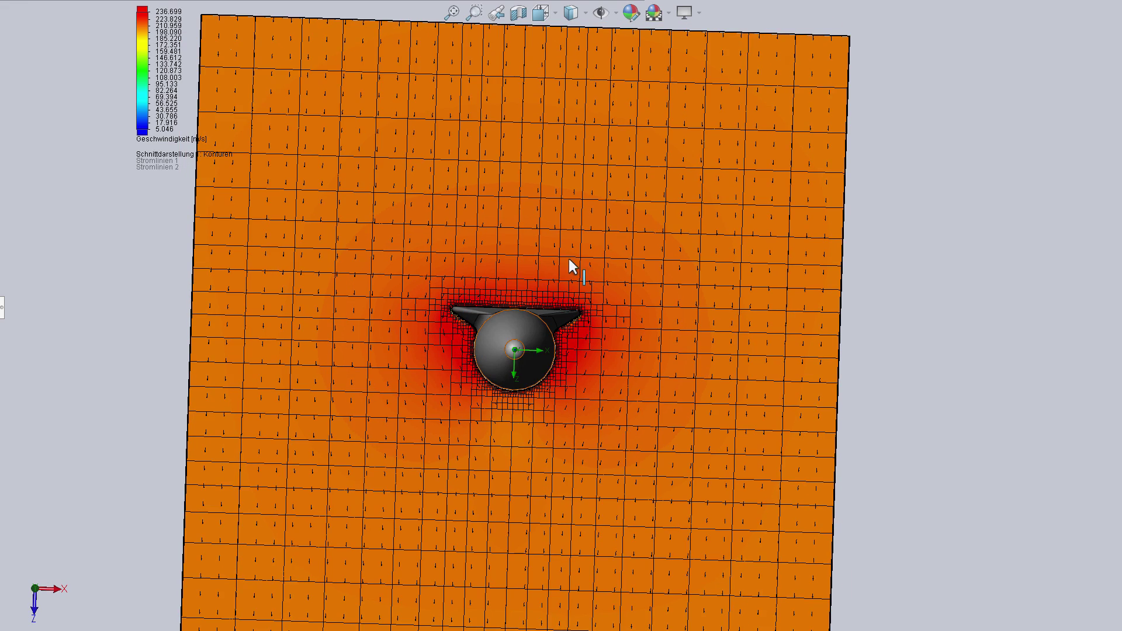
scroll(460, 309, down, 2)
right_click(1, 369)
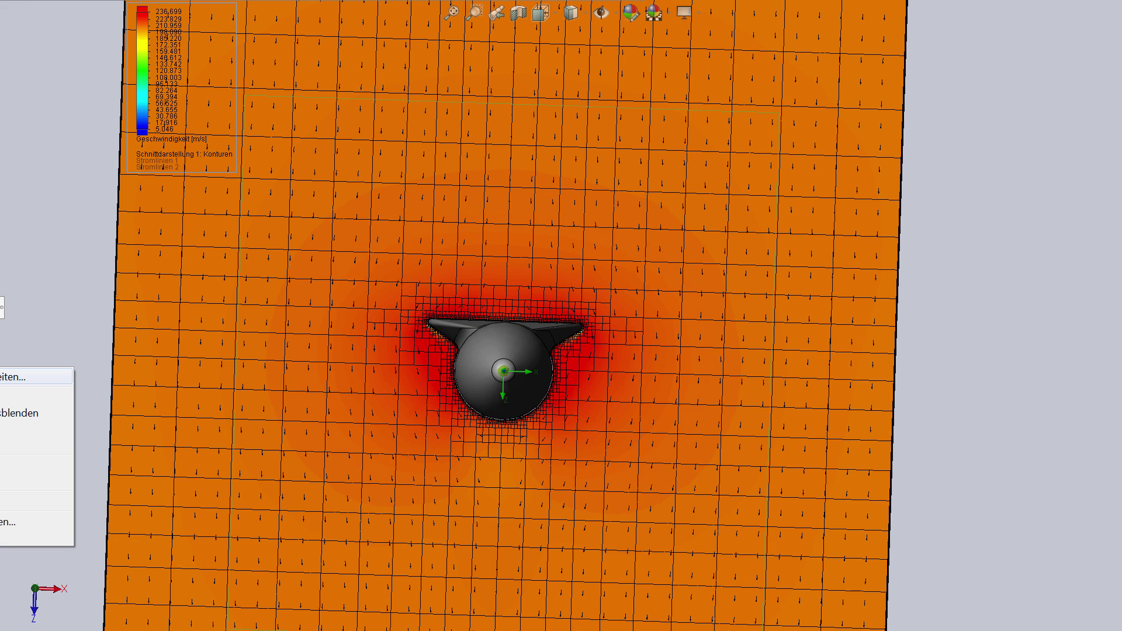
click(575, 18)
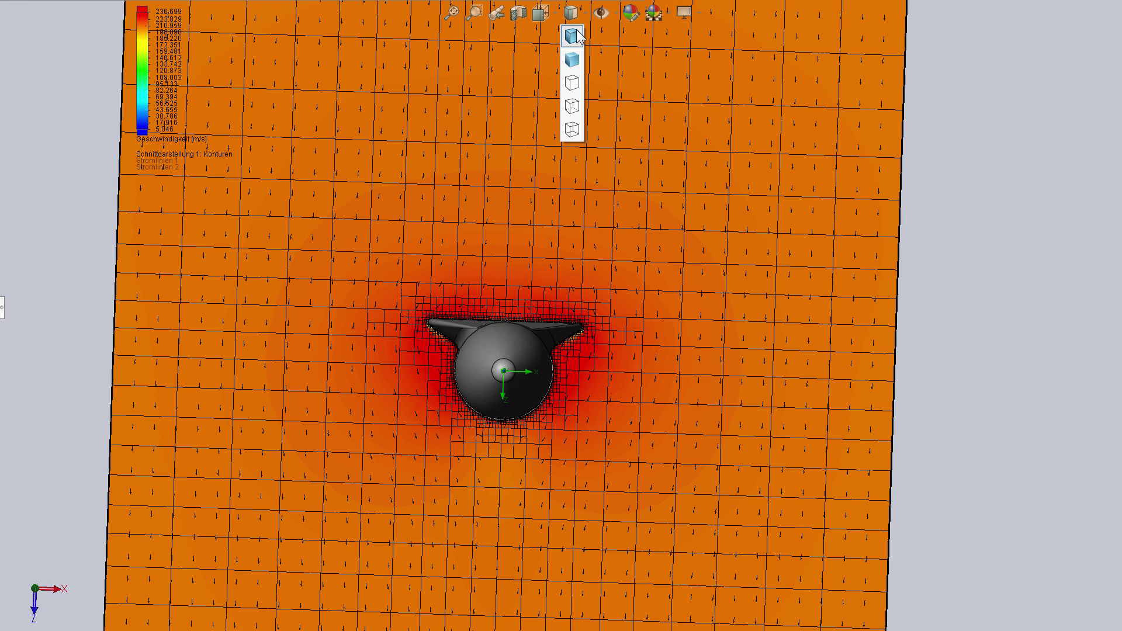
click(571, 127)
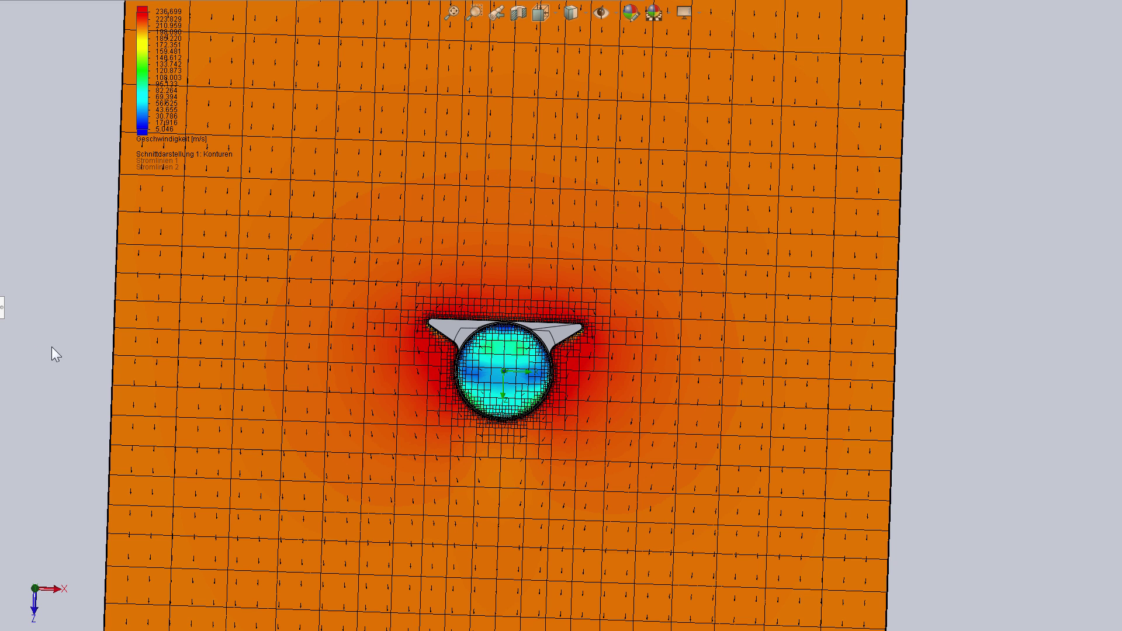
scroll(491, 389, down, 2)
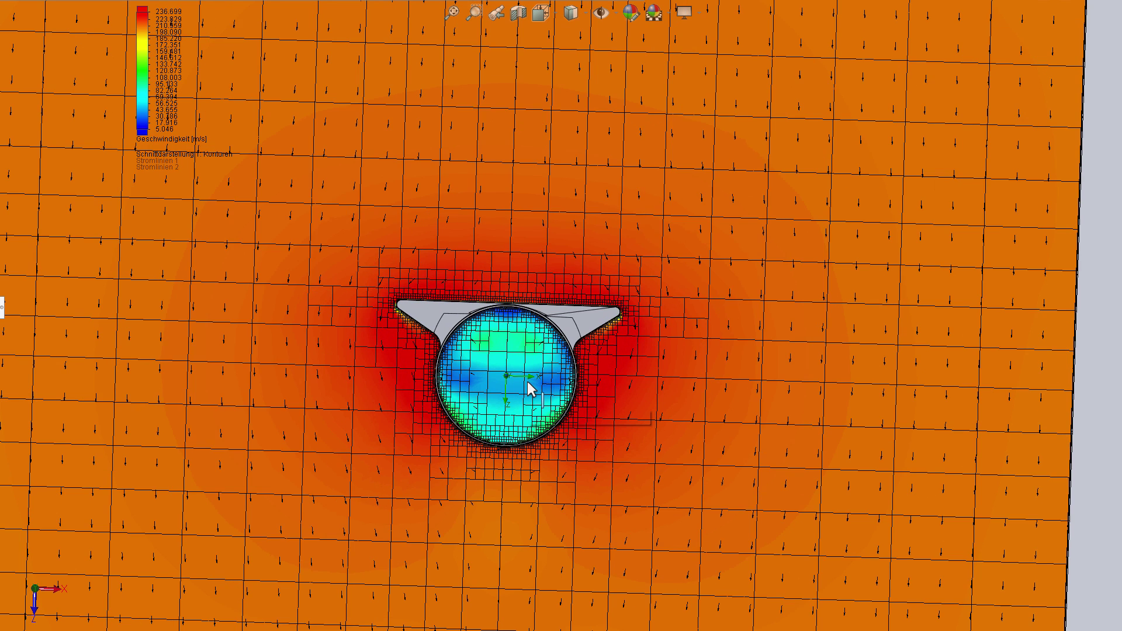
scroll(508, 389, down, 2)
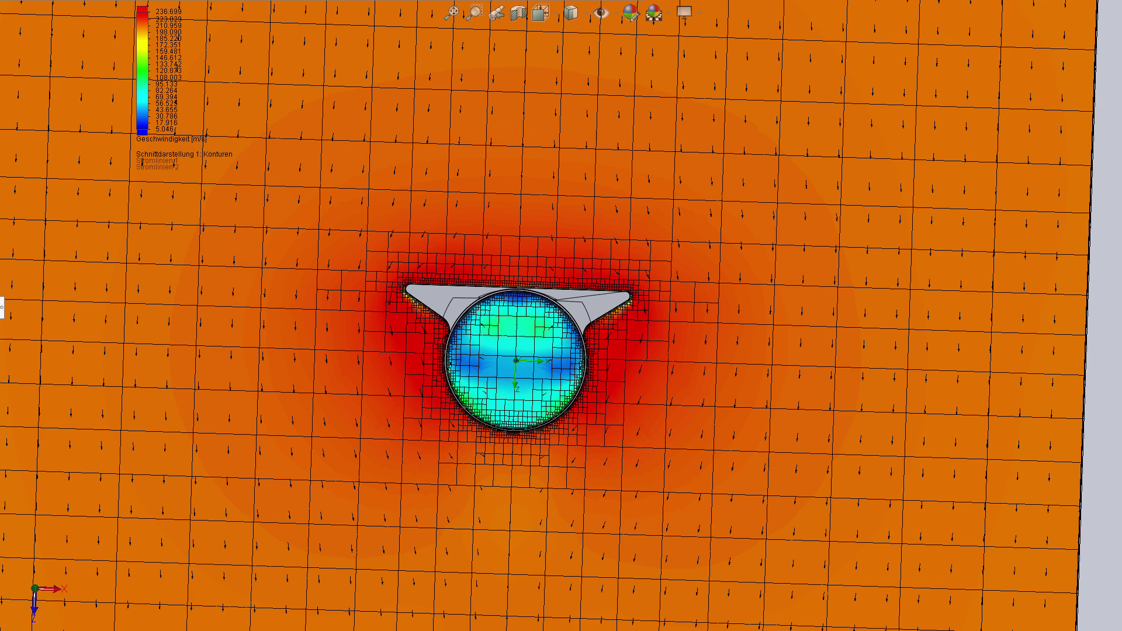
right_click(2, 307)
click(6, 314)
Bring up the animation timeline and edit the end-on cut plot to show pressure contours.
drag(568, 630, 570, 575)
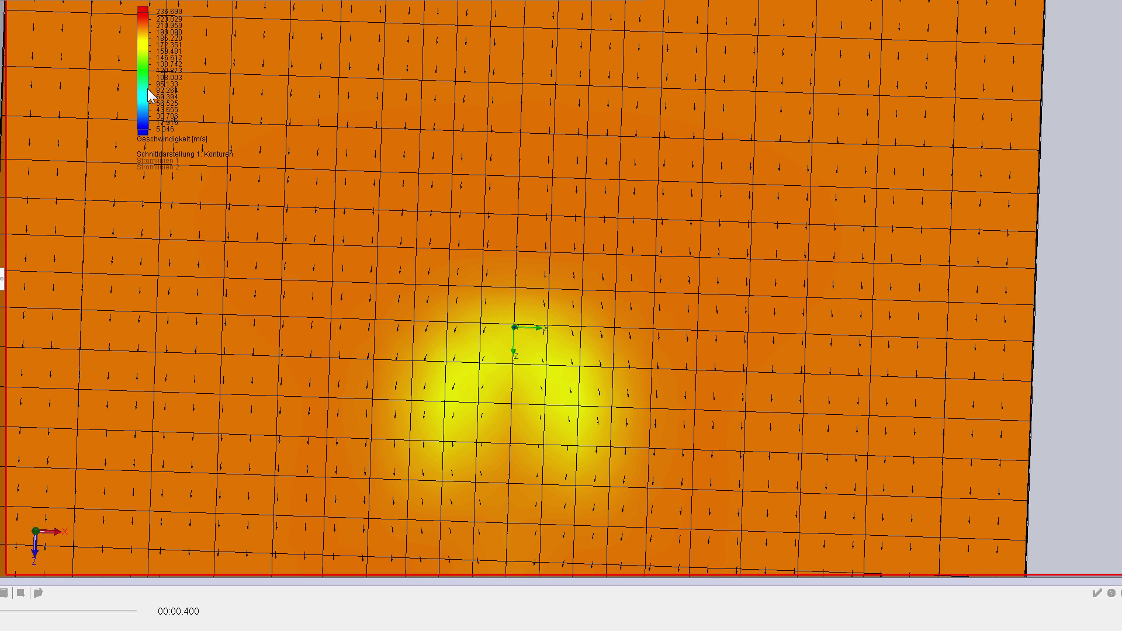
right_click(148, 89)
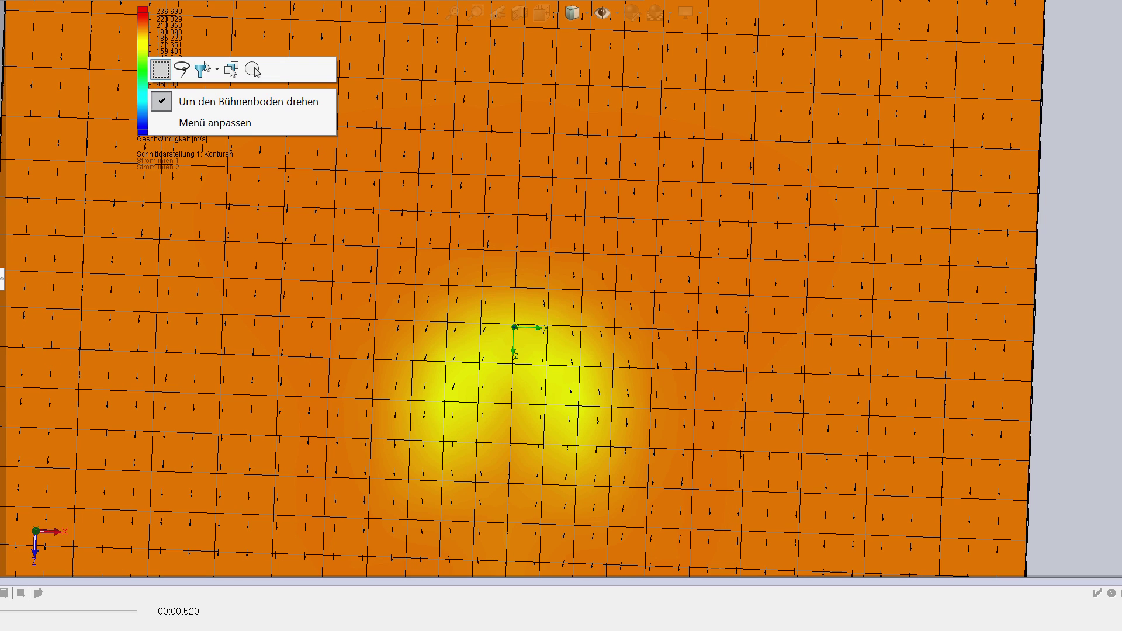
key(Escape)
right_click(151, 101)
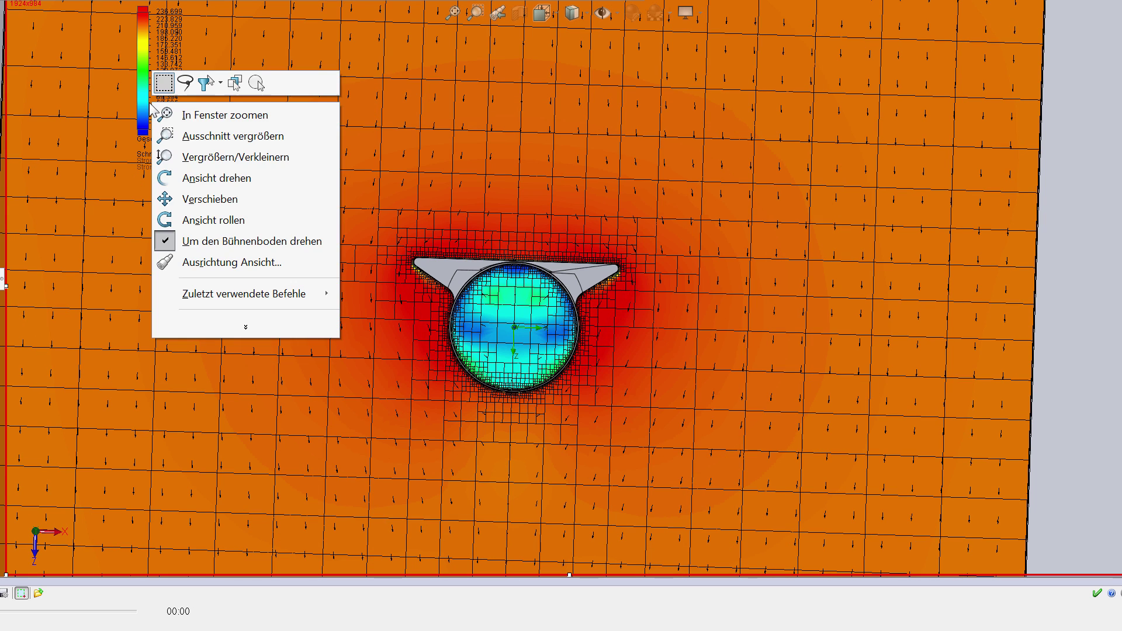
click(157, 110)
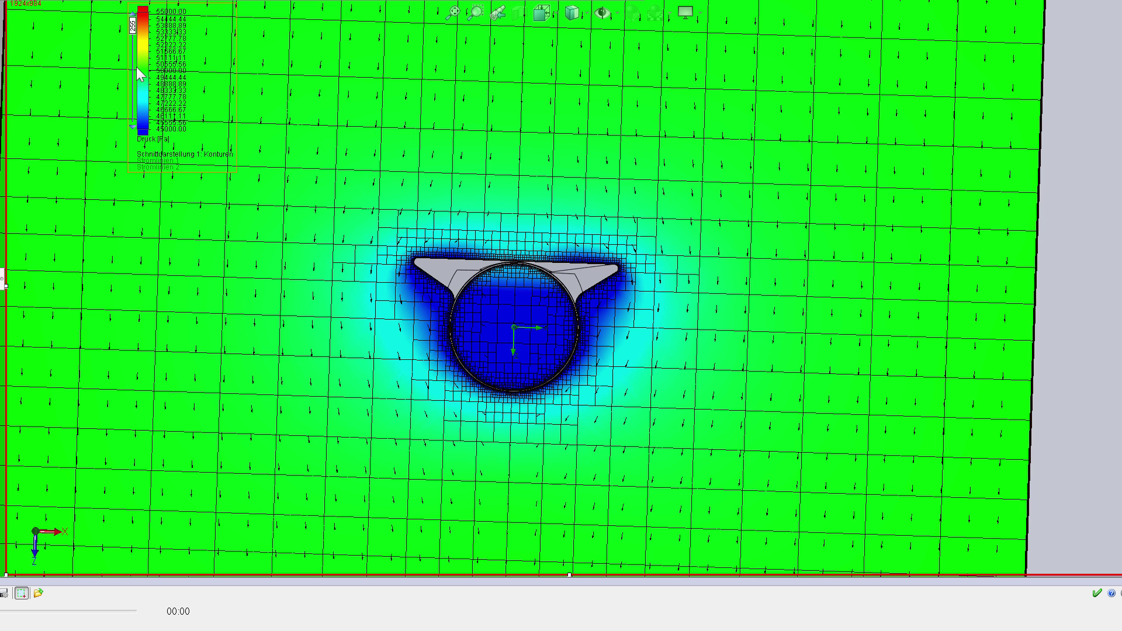
Edit the pressure cut plot from its legend and play its animation.
right_click(139, 69)
click(169, 76)
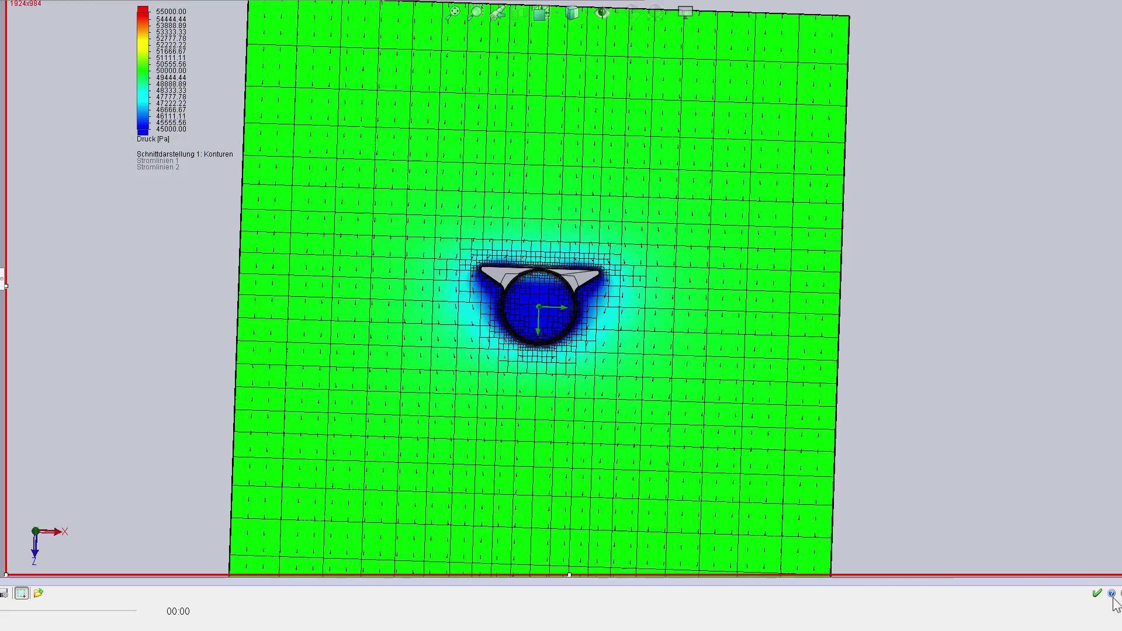
Close the animation, display the rocket Shaded With Edges, and put the cut plot on the Right plane.
click(1098, 594)
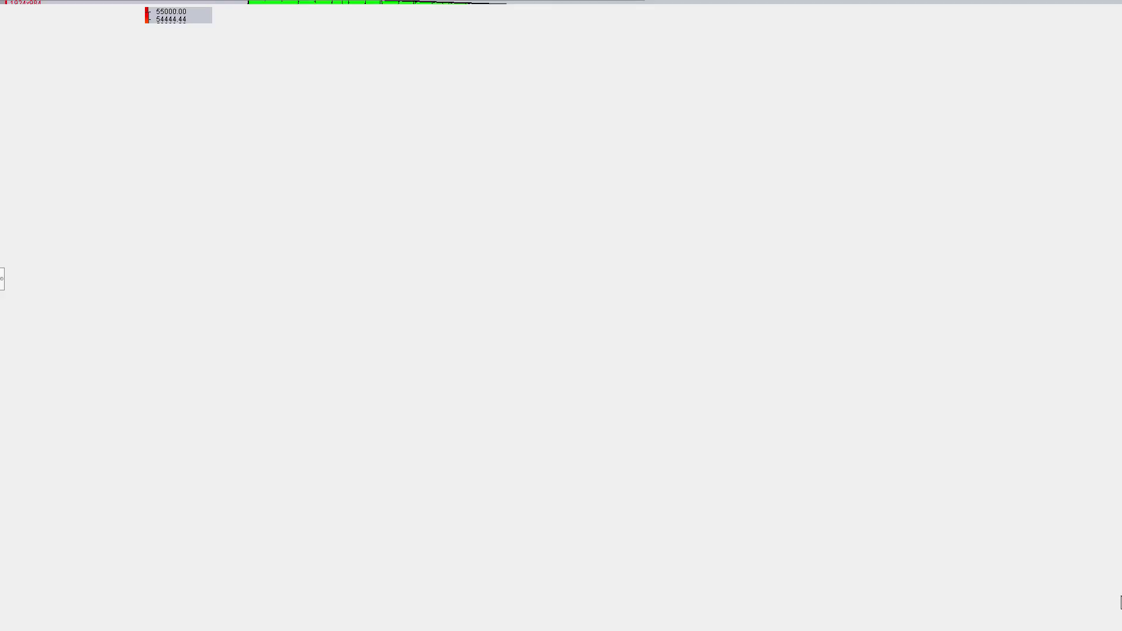
mouse_move(611, 454)
middle_down()
mouse_move(734, 318)
mouse_move(257, 392)
middle_up()
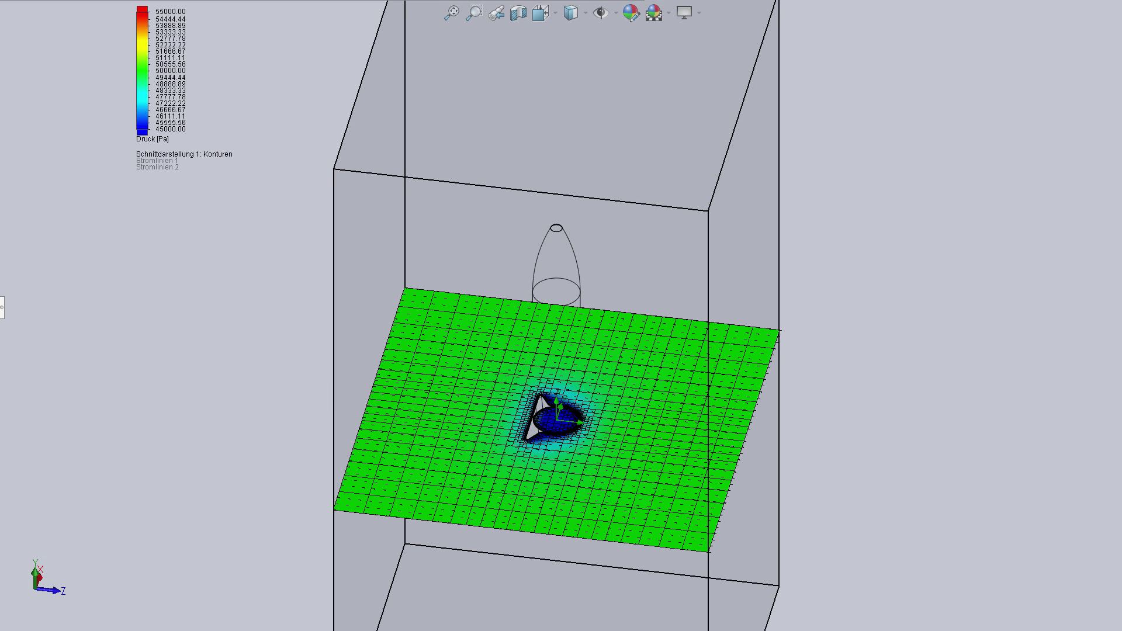
click(577, 35)
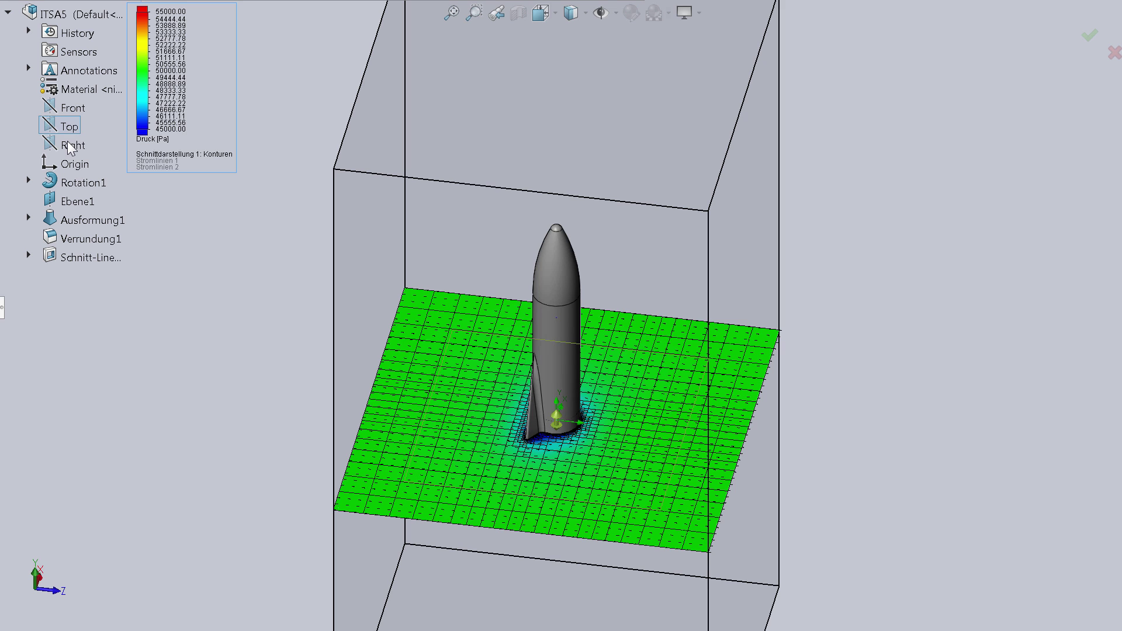
click(70, 146)
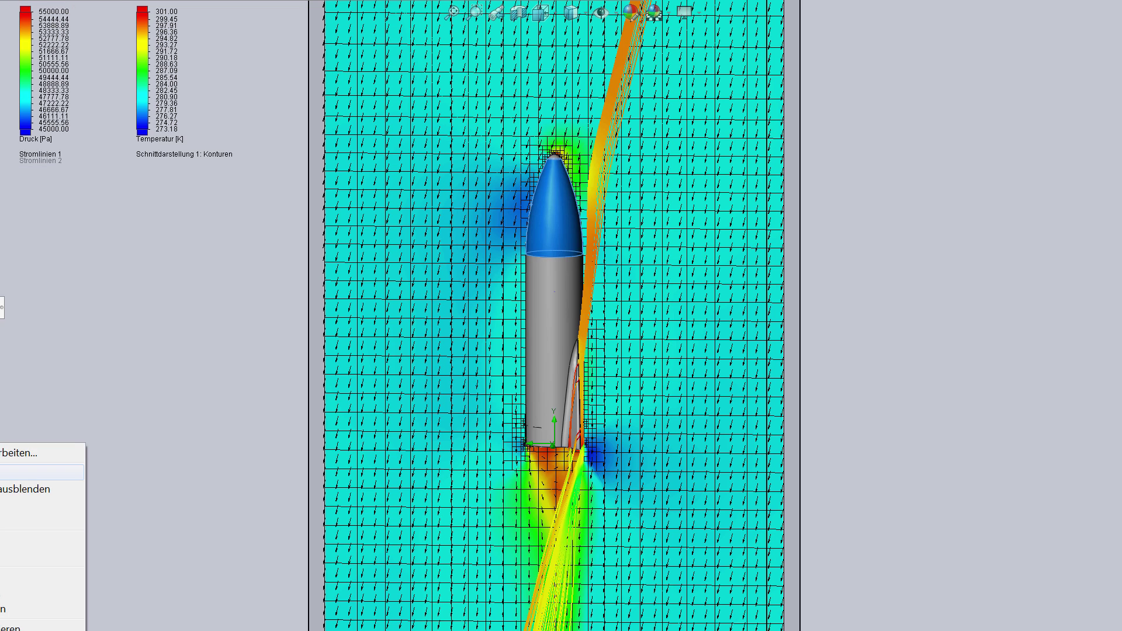
Hide the cut plot and colour the streamlines by velocity.
right_click(24, 385)
click(35, 402)
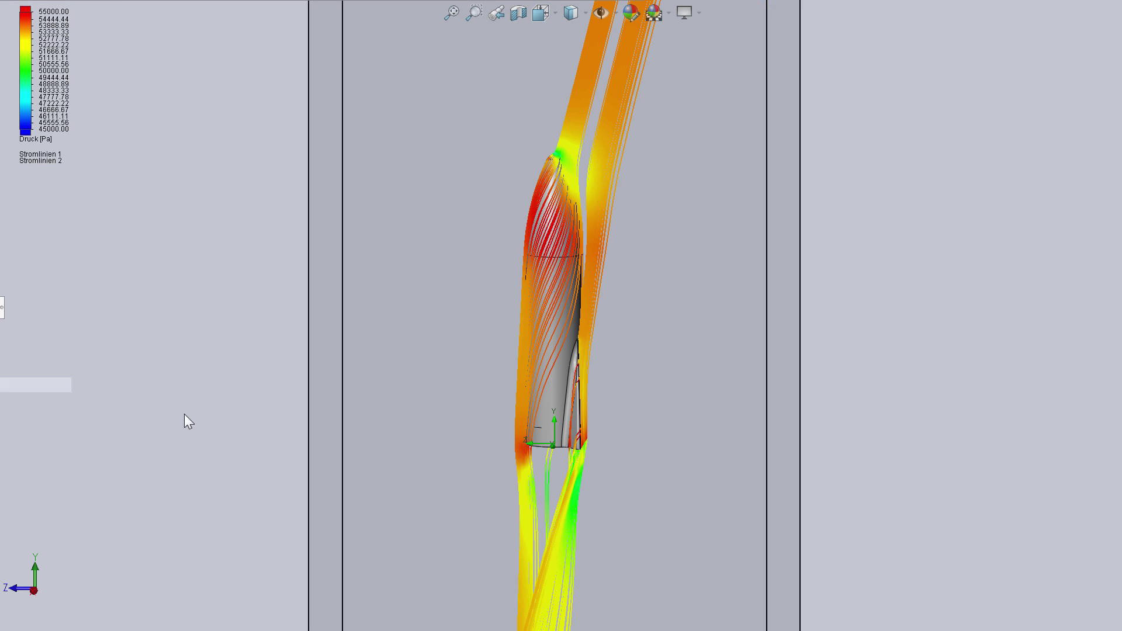
right_click(68, 163)
click(88, 116)
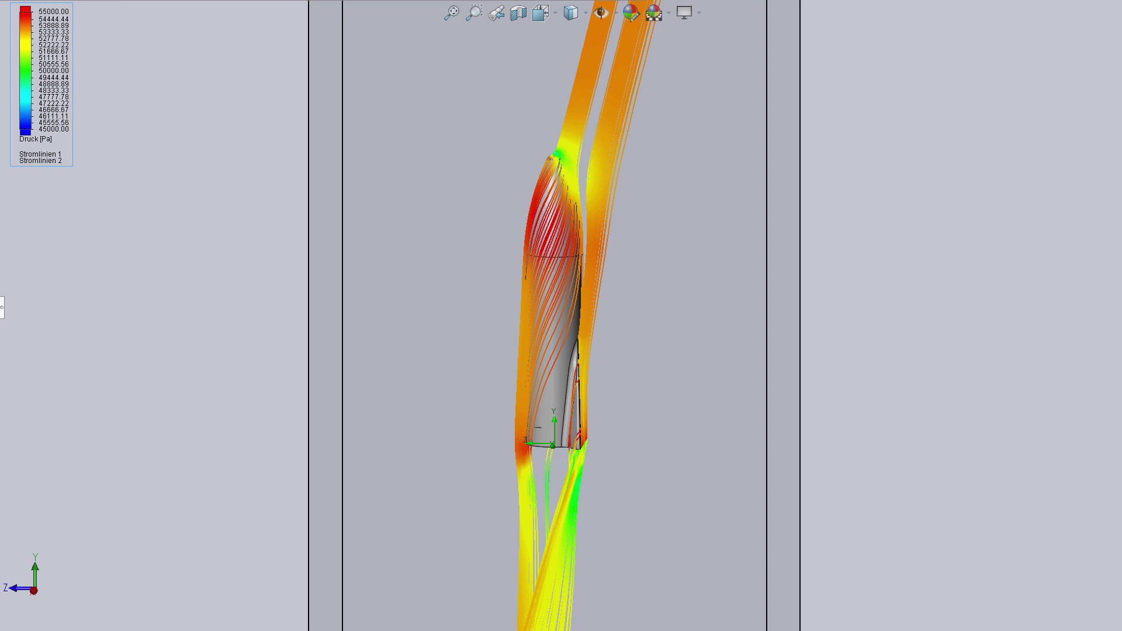
click(21, 156)
key(Return)
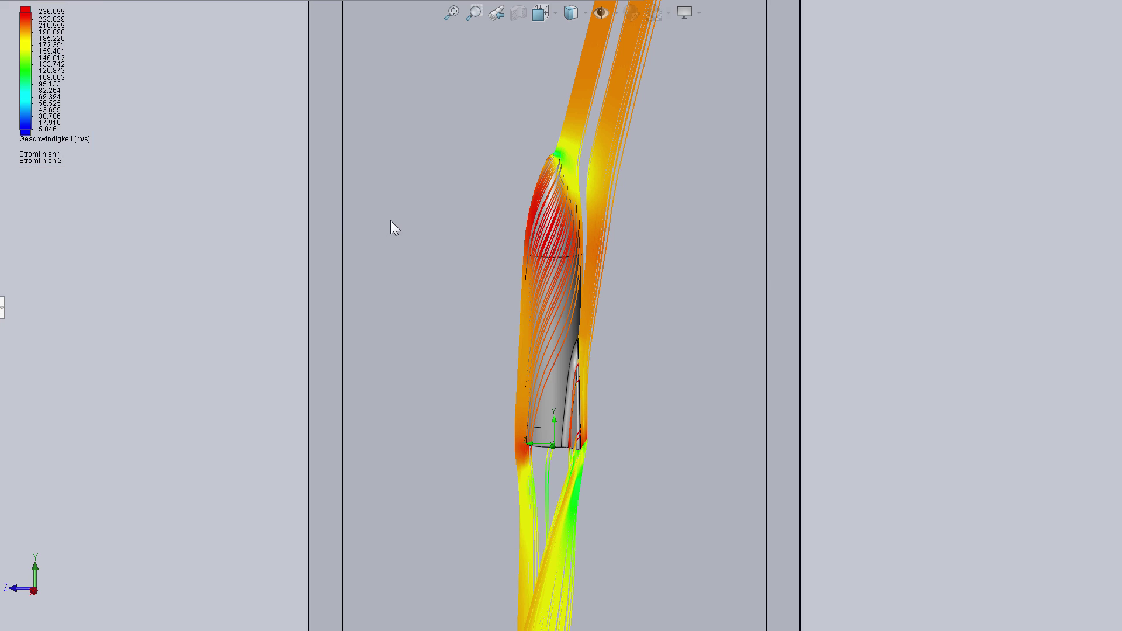
Recolour the streamlines by pressure.
right_click(35, 102)
click(44, 108)
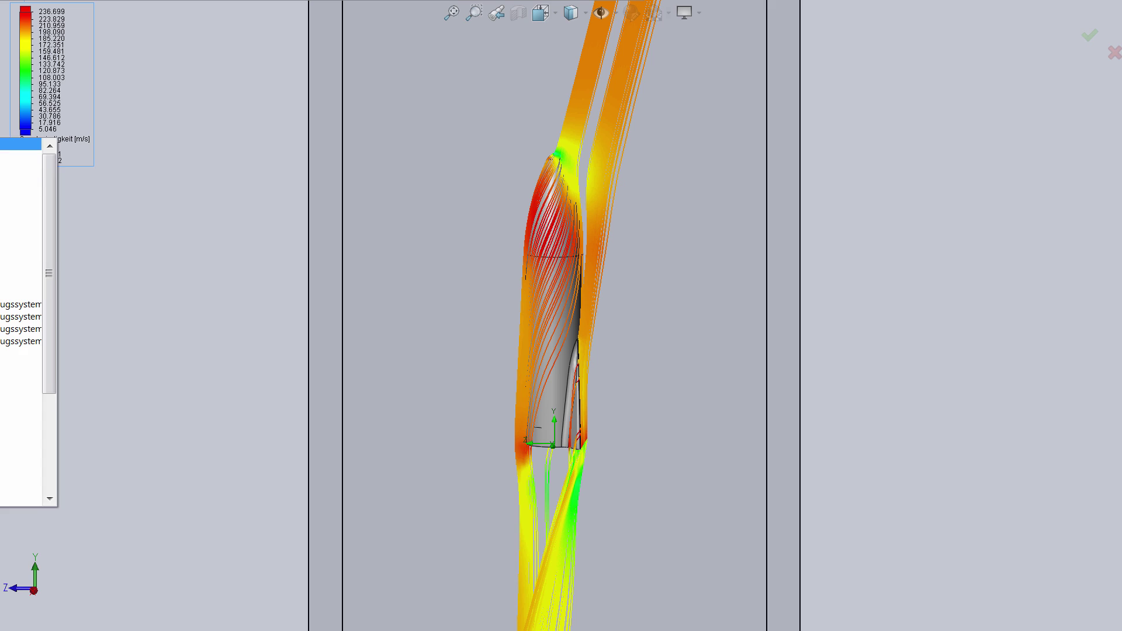
click(20, 143)
key(Return)
Orbit to an isometric-like view and reopen the streamline settings from the legend.
mouse_move(418, 281)
middle_down()
mouse_move(388, 150)
mouse_move(296, 243)
mouse_move(251, 313)
middle_up()
mouse_move(577, 275)
middle_down()
mouse_move(714, 278)
mouse_move(814, 343)
mouse_move(526, 409)
middle_up()
scroll(629, 386, up, 3)
scroll(654, 468, up, 3)
right_click(34, 111)
click(70, 114)
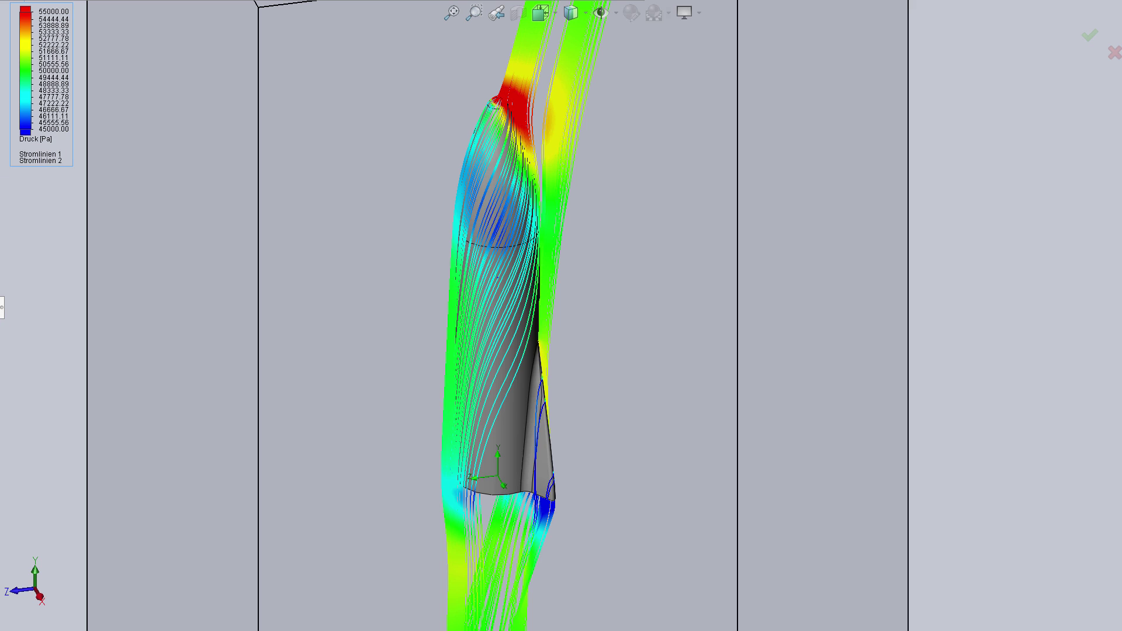
Recolour the streamlines through several parameters, ending on temperature.
mouse_move(130, 330)
middle_down()
mouse_move(105, 145)
mouse_move(11, 134)
mouse_move(35, 126)
middle_up()
right_click(30, 118)
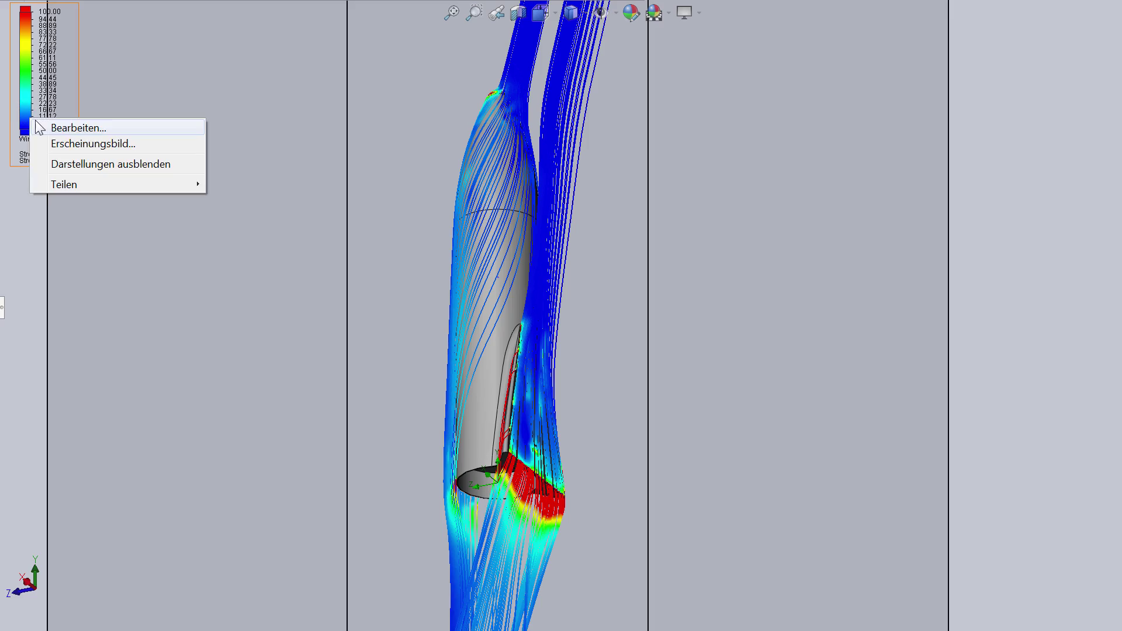
click(60, 127)
mouse_move(191, 326)
middle_down()
mouse_move(316, 383)
mouse_move(300, 408)
mouse_move(312, 403)
mouse_move(295, 218)
mouse_move(308, 140)
mouse_move(385, 197)
mouse_move(363, 243)
mouse_move(341, 368)
mouse_move(306, 363)
mouse_move(287, 266)
middle_up()
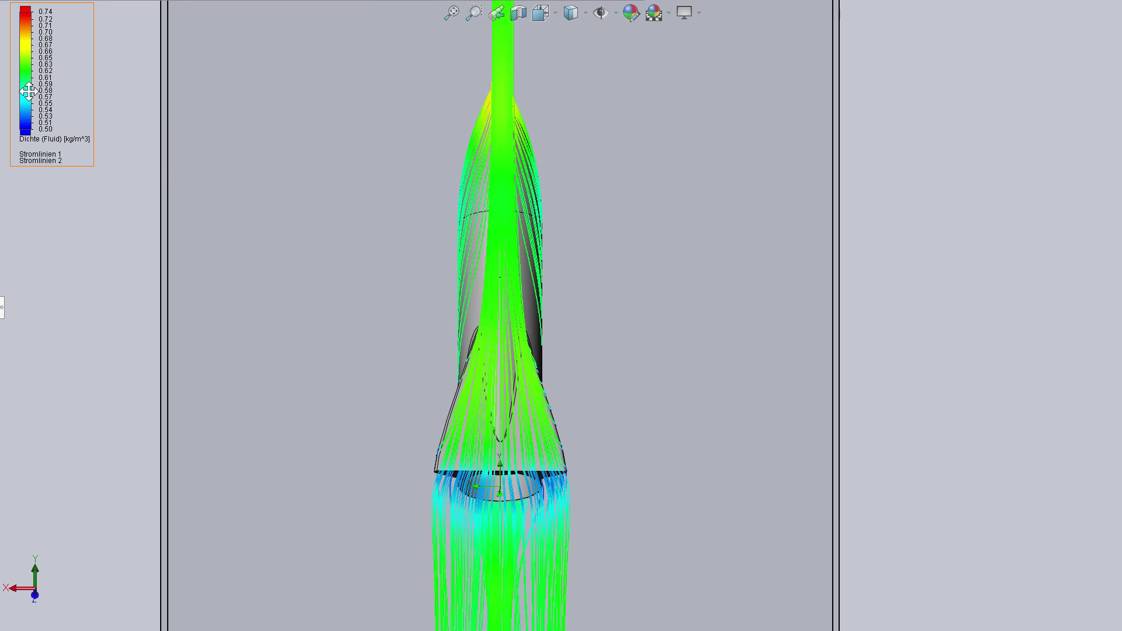
right_click(28, 92)
click(76, 102)
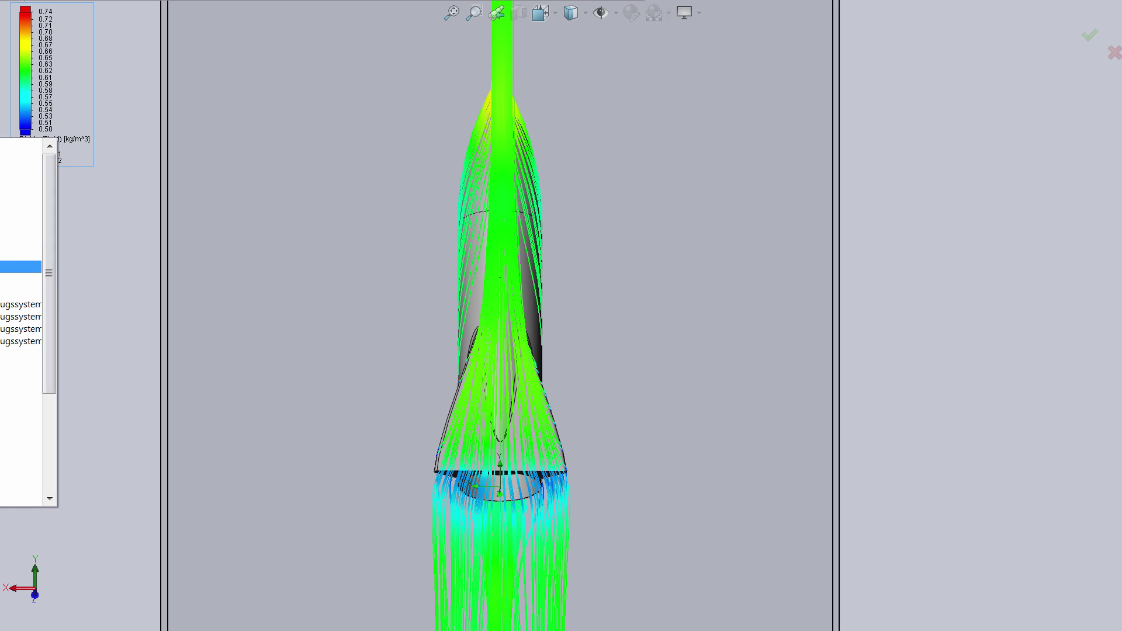
key(Return)
Switch the streamline colour parameter back to pressure.
middle_drag(258, 311, 91, 128)
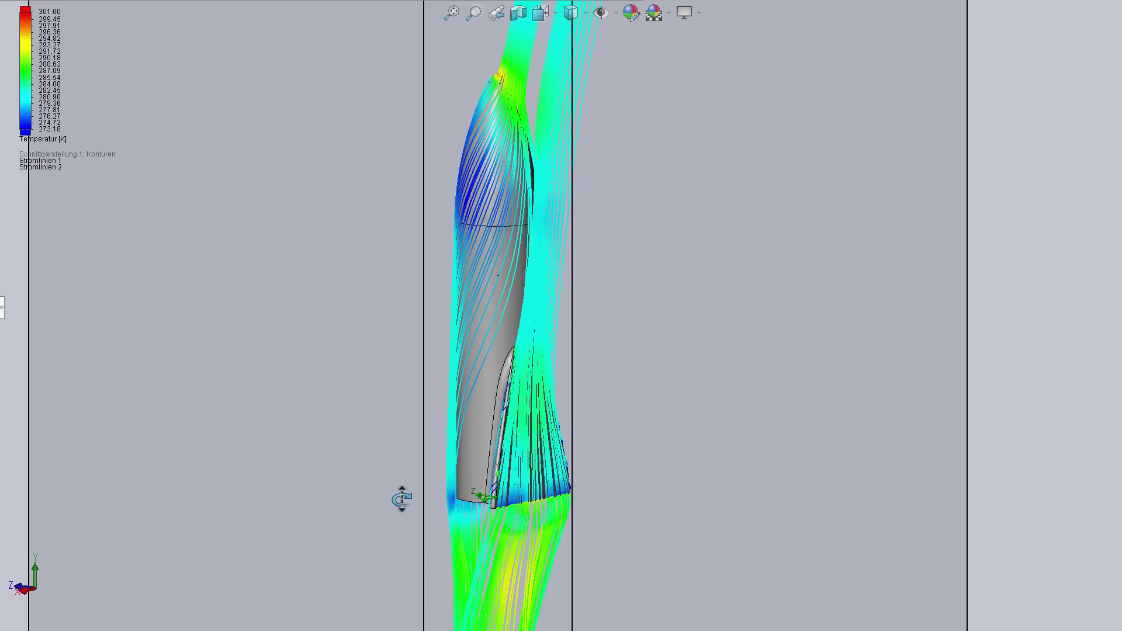
right_click(25, 109)
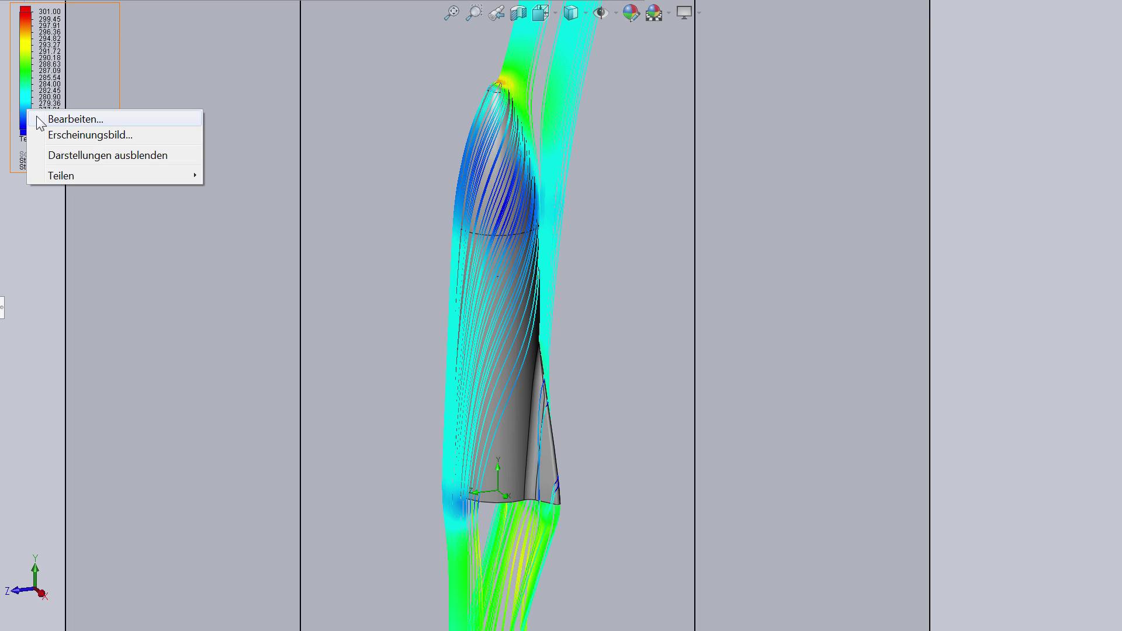
key(Escape)
key(alt+Down)
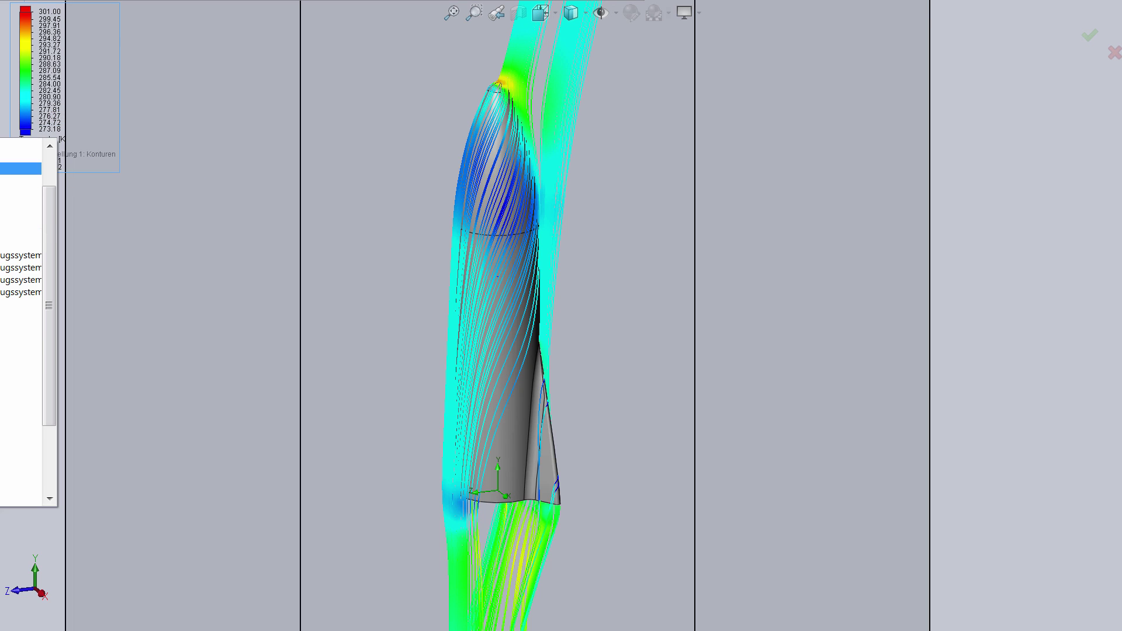
key(Up)
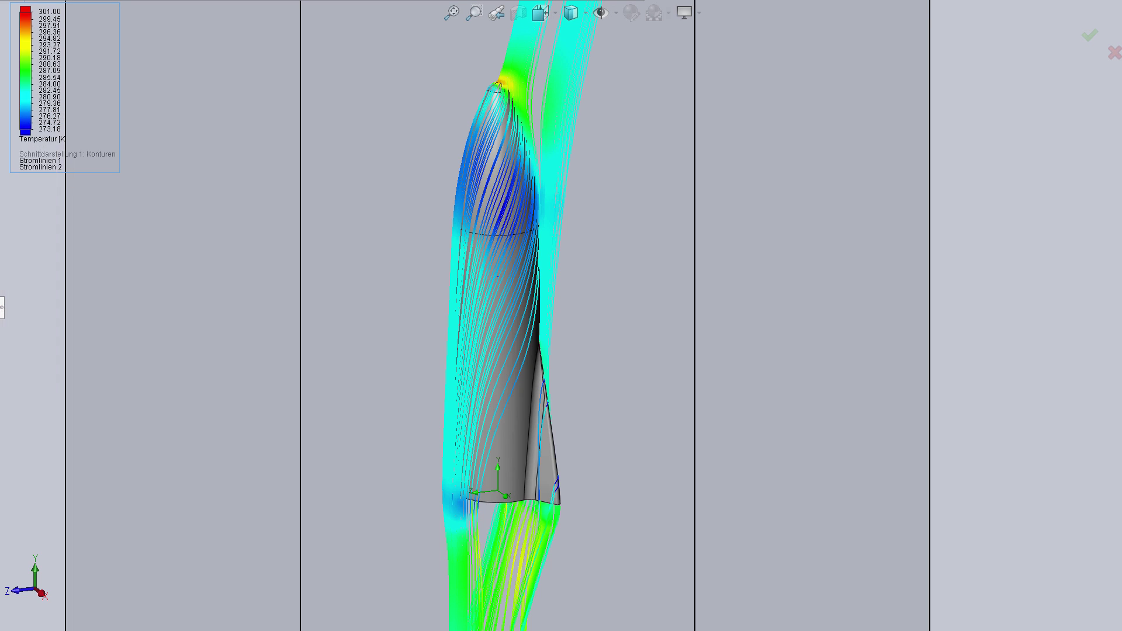
key(Return)
Go to isometric view, hide both streamline sets and the legend, and zoom to fit the domain.
right_click(24, 114)
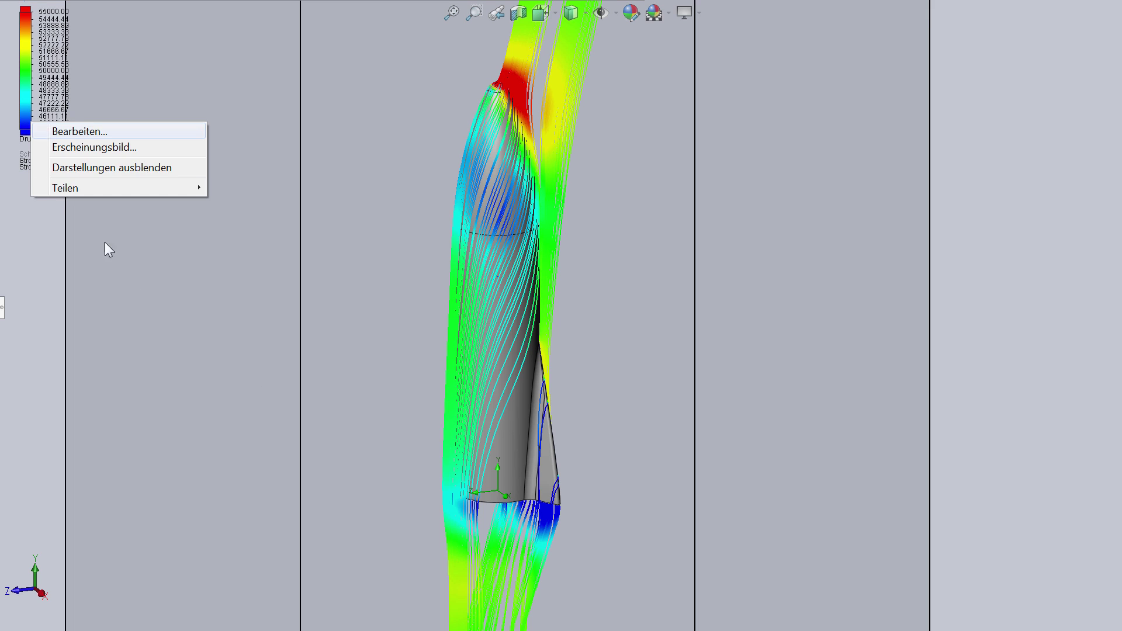
key(Escape)
key(ctrl+7)
right_click(40, 160)
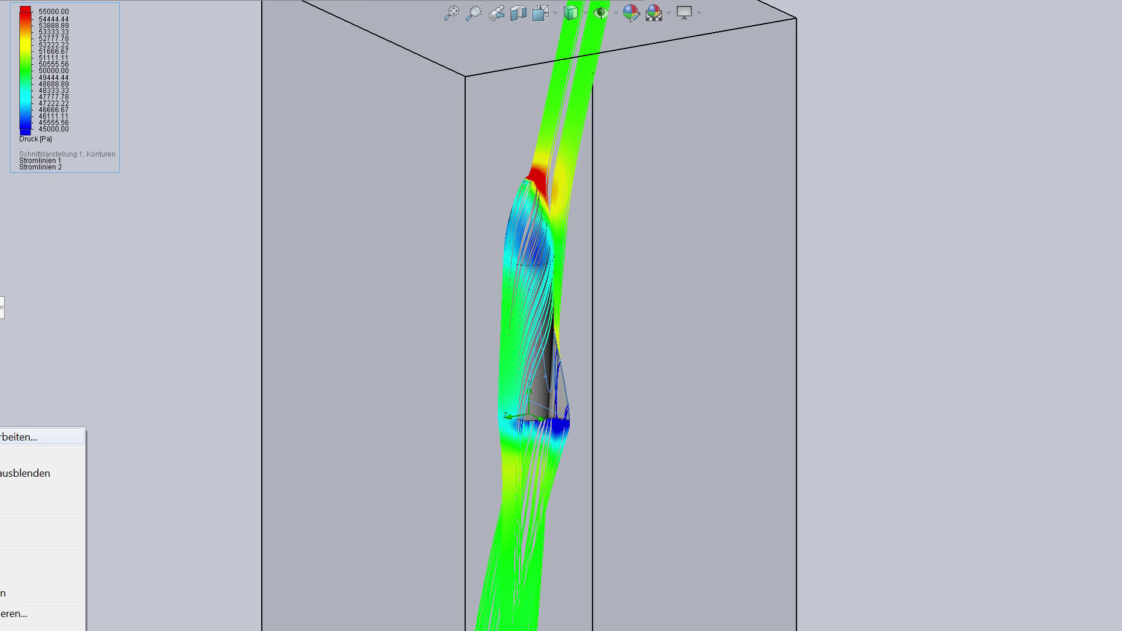
click(26, 473)
right_click(40, 167)
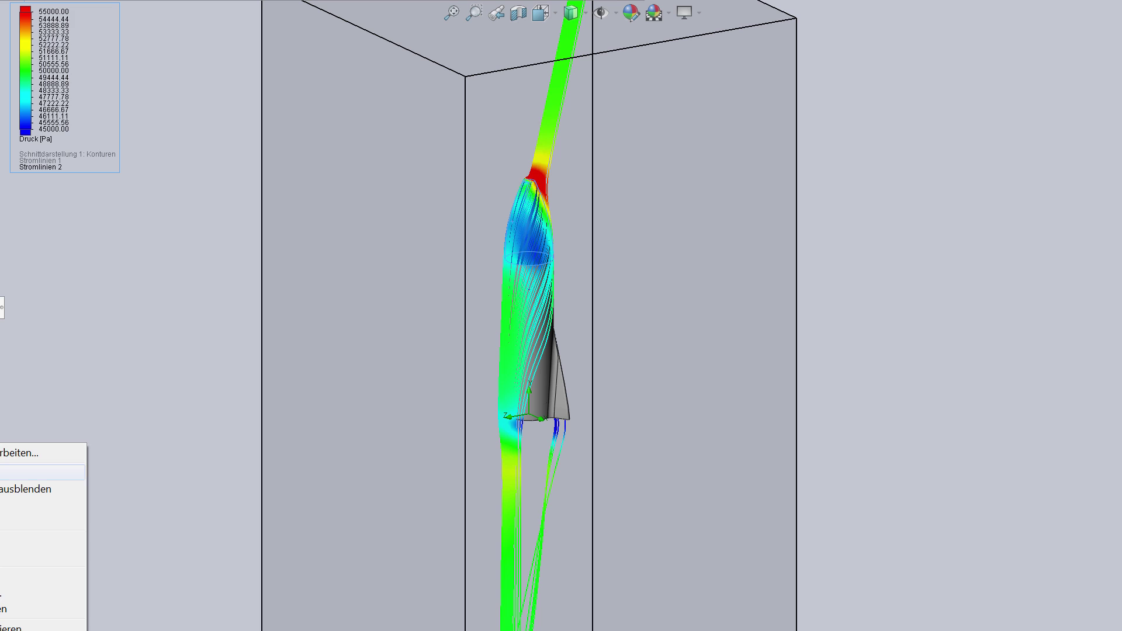
click(23, 472)
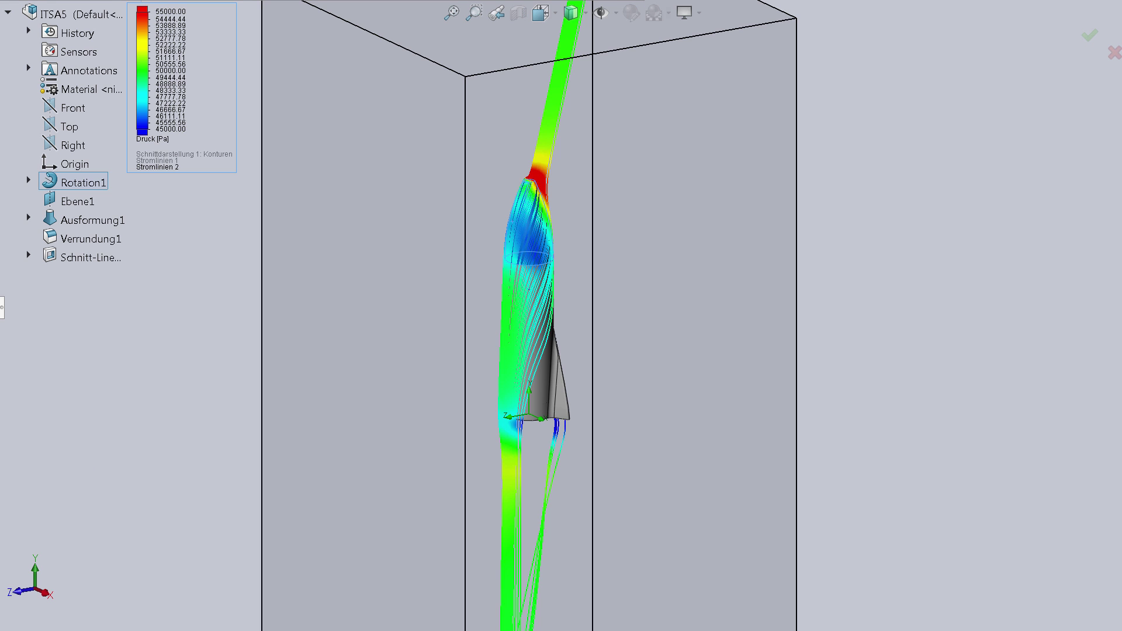
key(Escape)
right_click(40, 167)
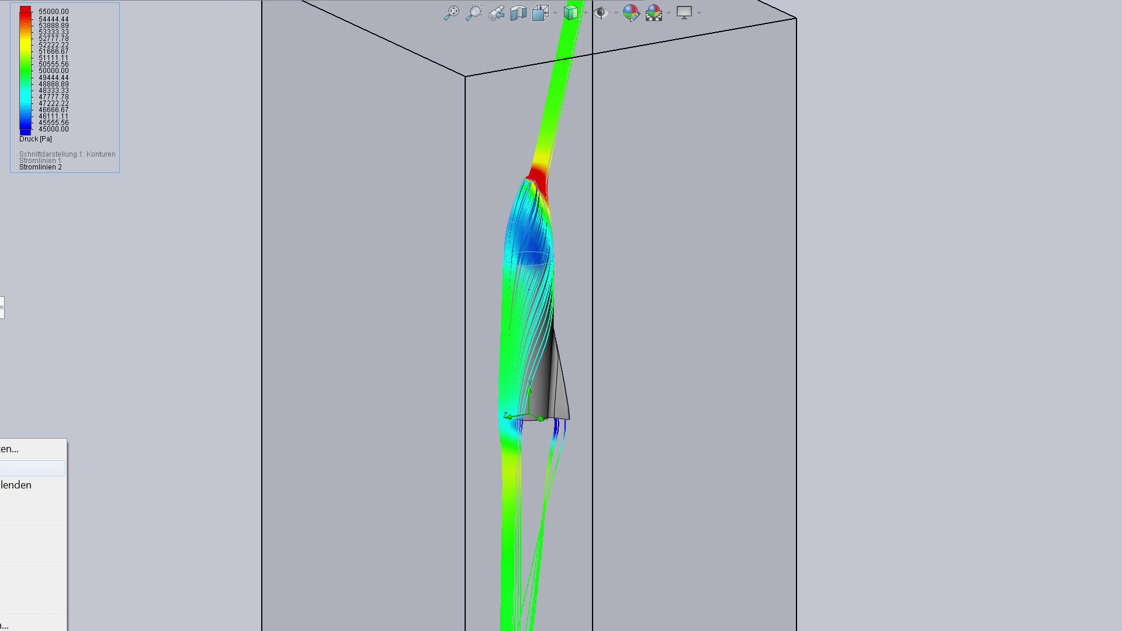
click(23, 469)
key(f)
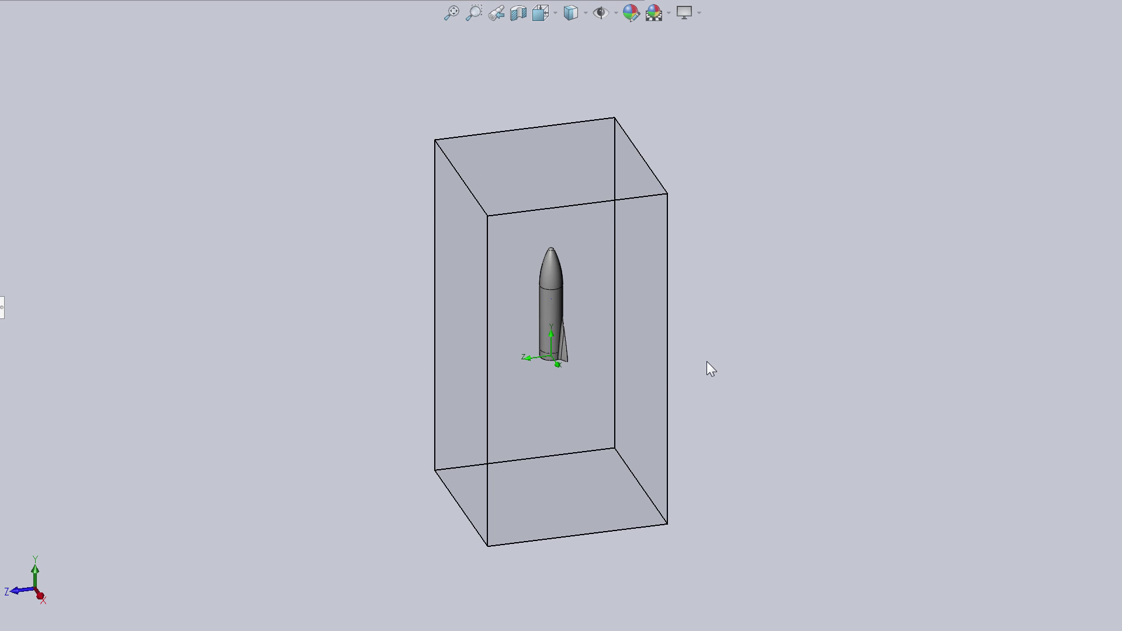
scroll(631, 355, down, 2)
scroll(566, 295, down, 3)
scroll(559, 324, down, 3)
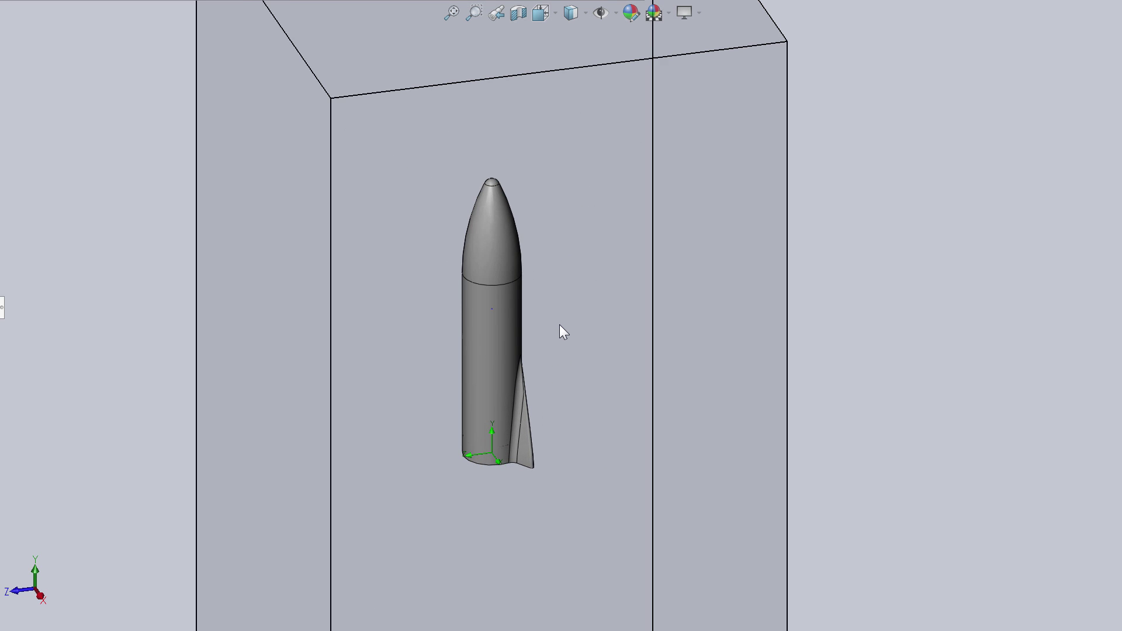
scroll(560, 322, down, 3)
mouse_move(564, 331)
middle_down()
mouse_move(531, 255)
mouse_move(571, 240)
mouse_move(624, 250)
mouse_move(634, 103)
mouse_move(587, 191)
mouse_move(607, 138)
mouse_move(543, 107)
mouse_move(584, 165)
mouse_move(569, 150)
mouse_move(601, 442)
middle_up()
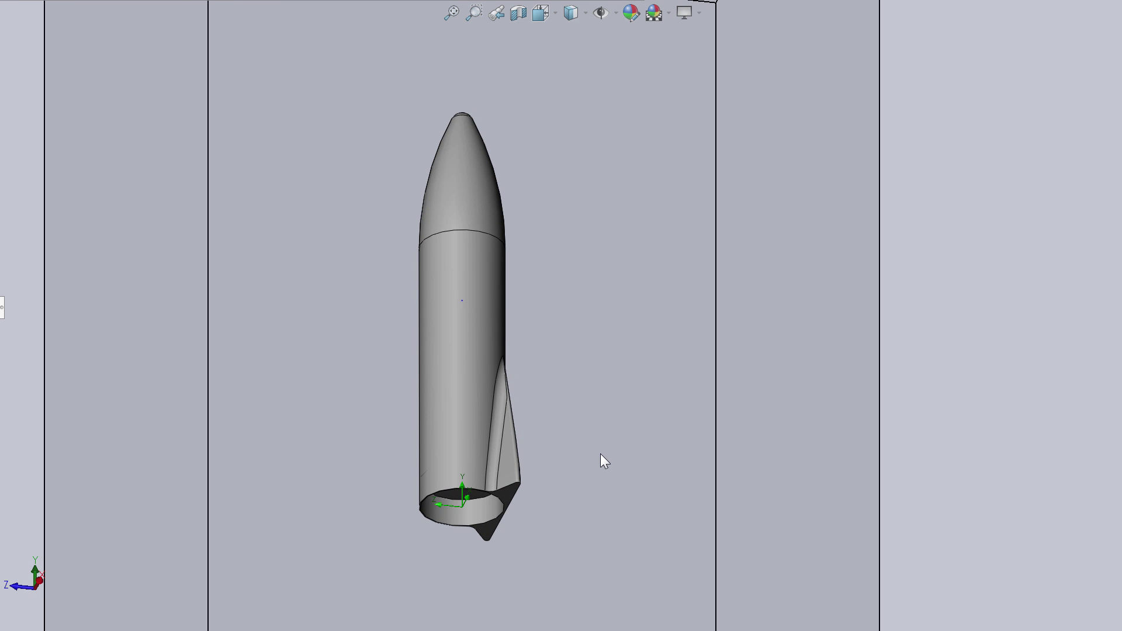
scroll(602, 445, down, 2)
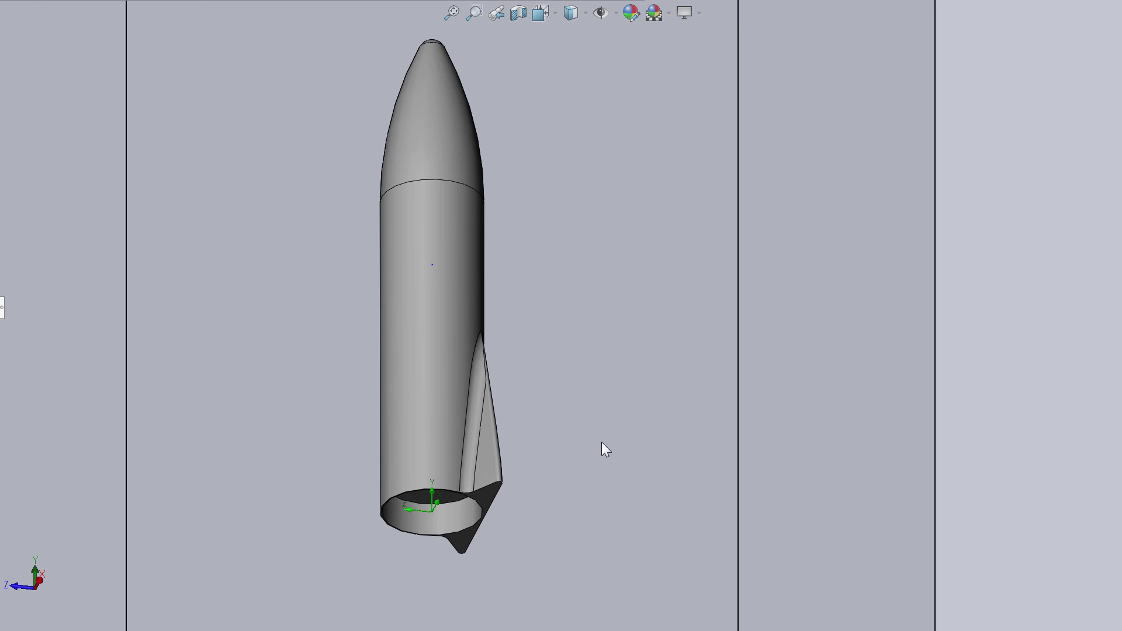
scroll(602, 436, up, 1)
middle_drag(602, 426, 597, 369)
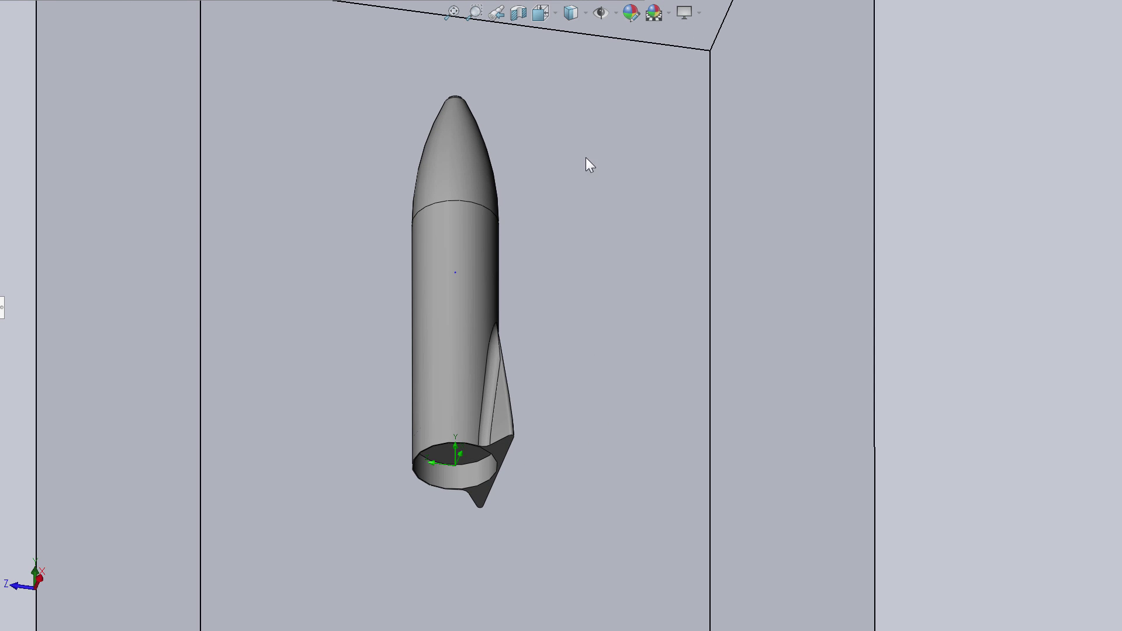
mouse_move(581, 180)
middle_down()
mouse_move(569, 258)
mouse_move(569, 218)
mouse_move(575, 225)
mouse_move(556, 218)
mouse_move(552, 253)
mouse_move(589, 273)
mouse_move(614, 235)
mouse_move(591, 248)
mouse_move(593, 279)
middle_up()
scroll(597, 271, up, 2)
scroll(597, 272, up, 2)
scroll(597, 274, up, 2)
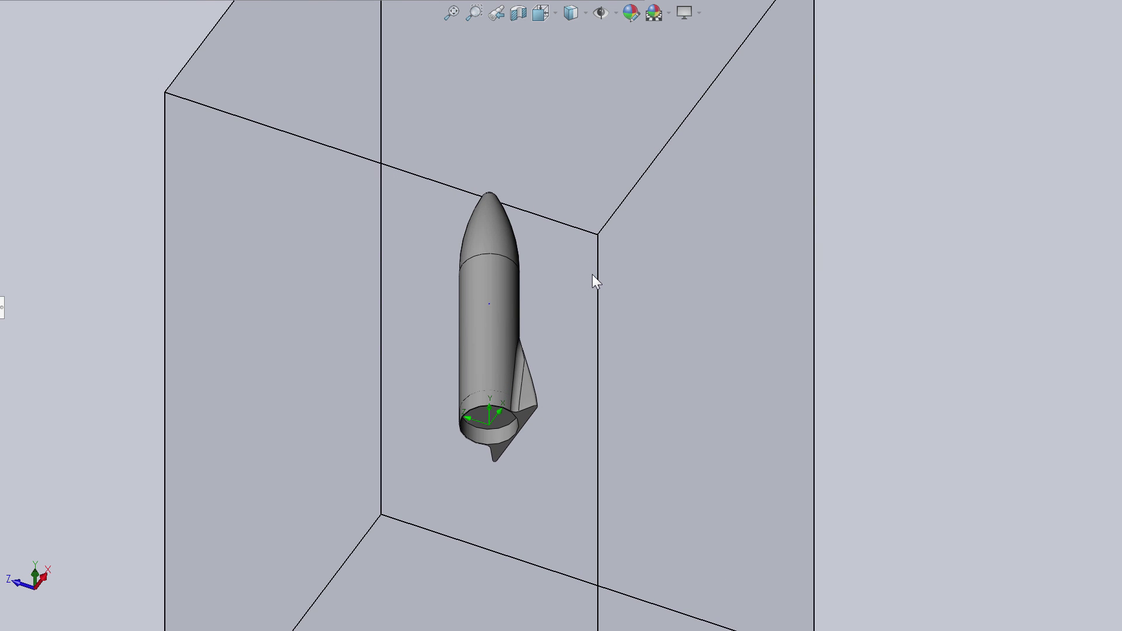
scroll(593, 280, up, 2)
scroll(595, 288, up, 2)
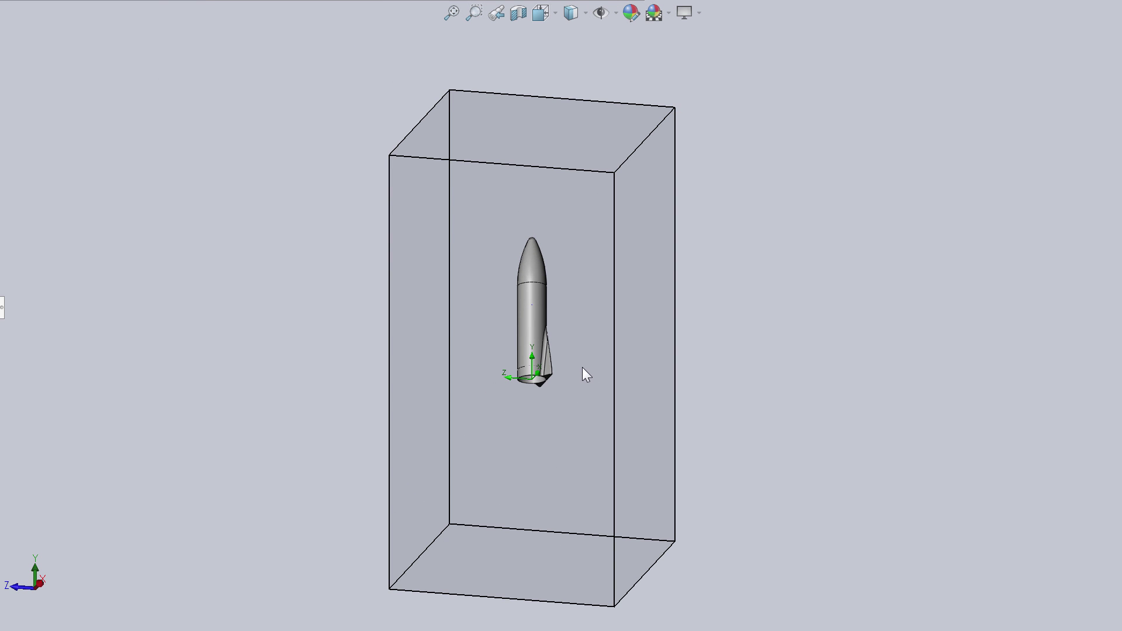
scroll(593, 357, up, 2)
scroll(603, 336, up, 1)
scroll(608, 327, up, 2)
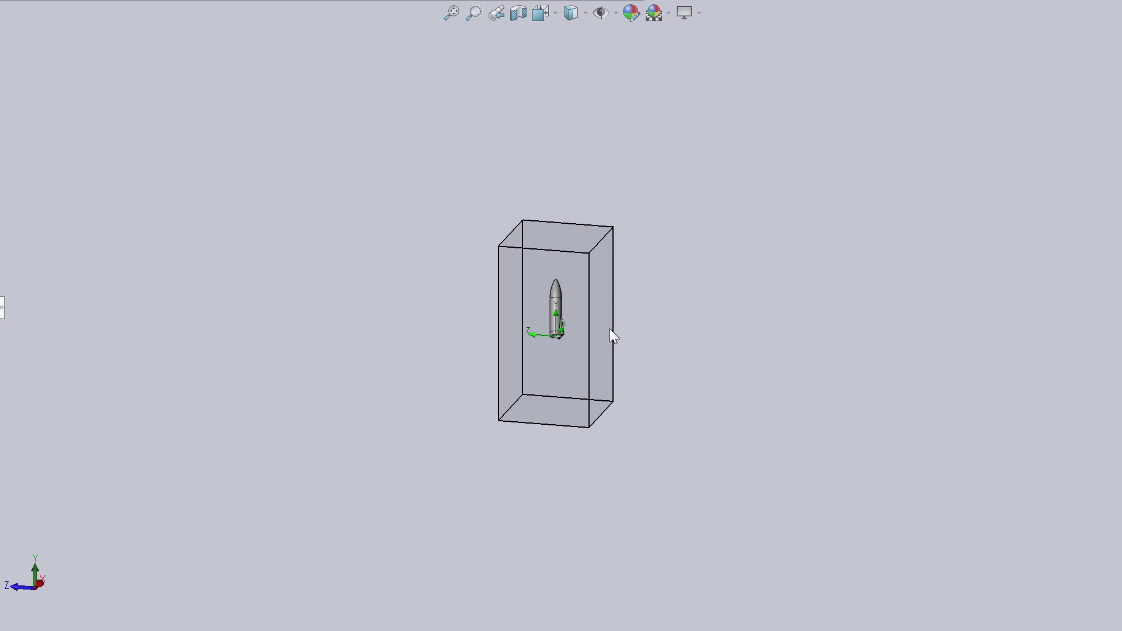
mouse_move(630, 347)
middle_down()
mouse_move(616, 391)
mouse_move(596, 321)
middle_up()
scroll(560, 285, down, 4)
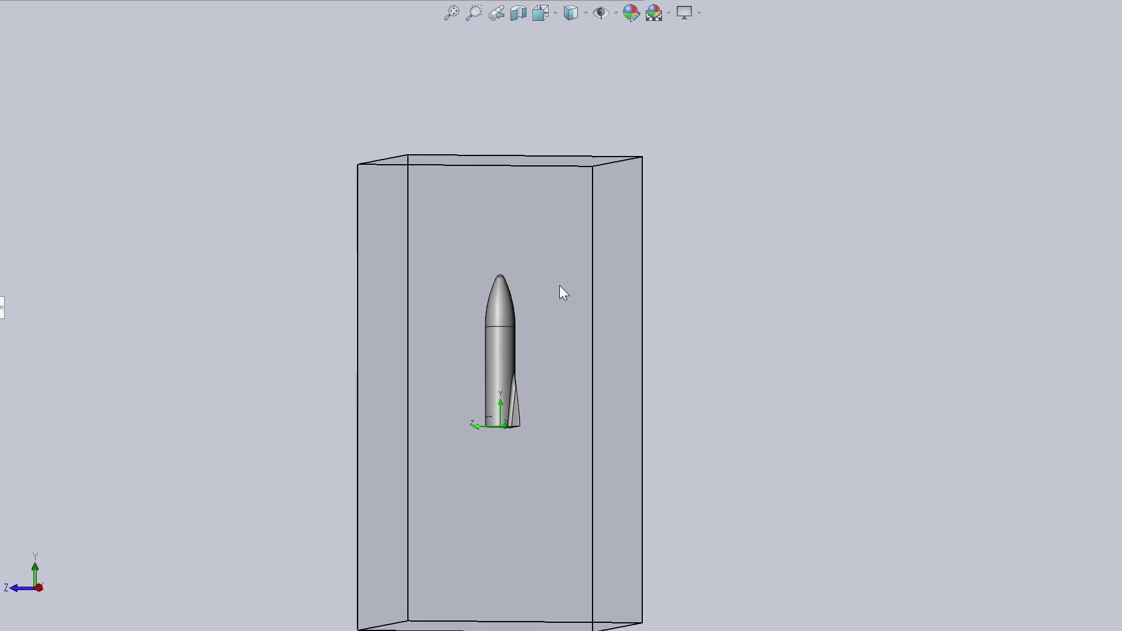
middle_drag(559, 285, 553, 405)
scroll(554, 406, up, 2)
scroll(477, 424, down, 4)
mouse_move(477, 423)
middle_down()
mouse_move(482, 369)
mouse_move(490, 442)
middle_up()
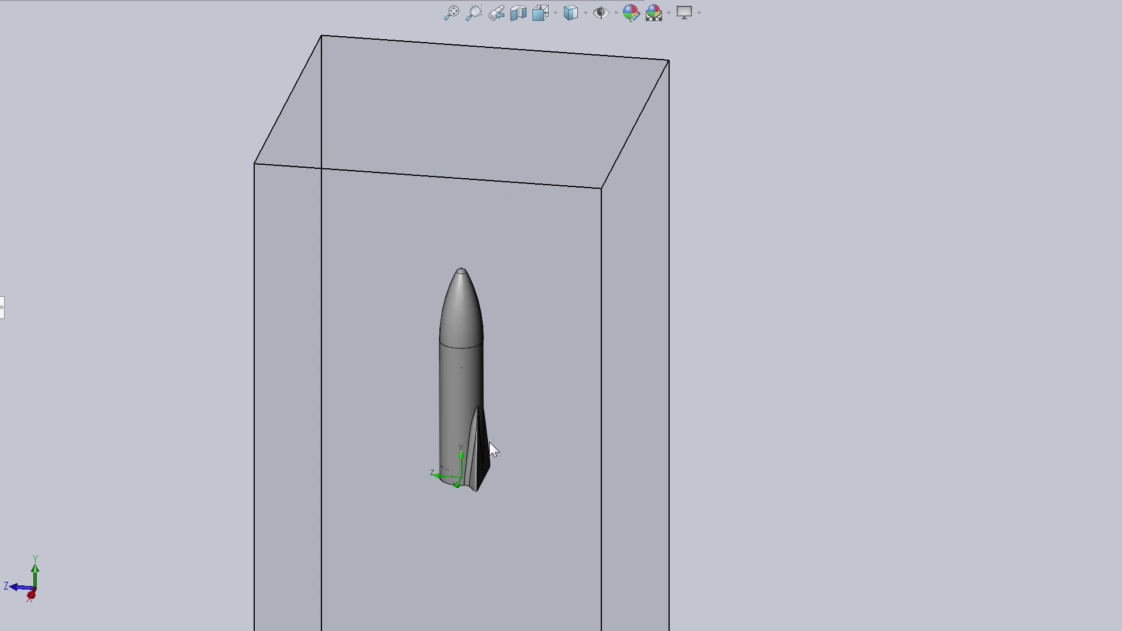
Show the pressure cut plot again, snap to the Right view, and show Stromlinien 2.
right_click(12, 374)
click(35, 398)
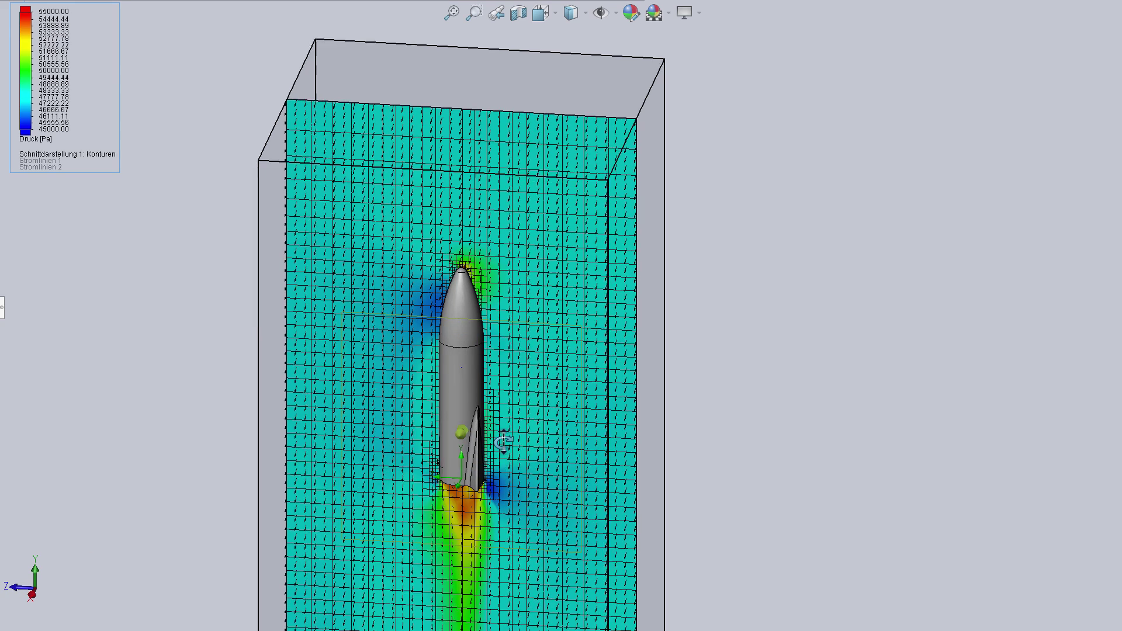
key(ctrl+4)
right_click(9, 444)
click(34, 467)
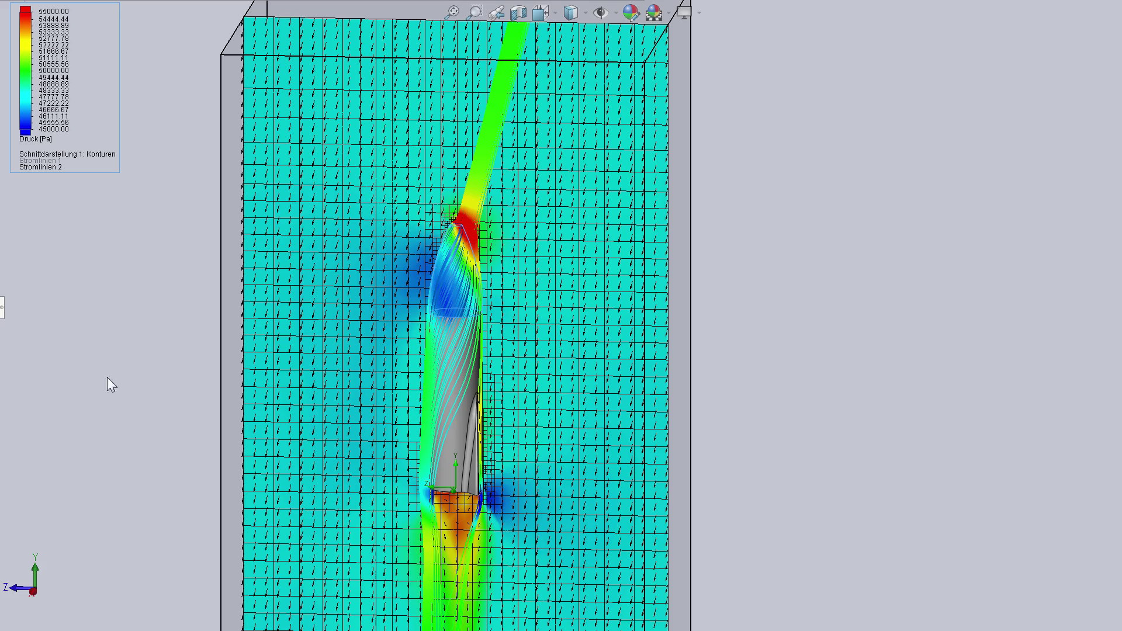
Hide the pressure cut-plot contours and vectors, leaving only the streamlines.
mouse_move(111, 385)
middle_down()
mouse_move(150, 344)
mouse_move(115, 329)
mouse_move(140, 349)
middle_up()
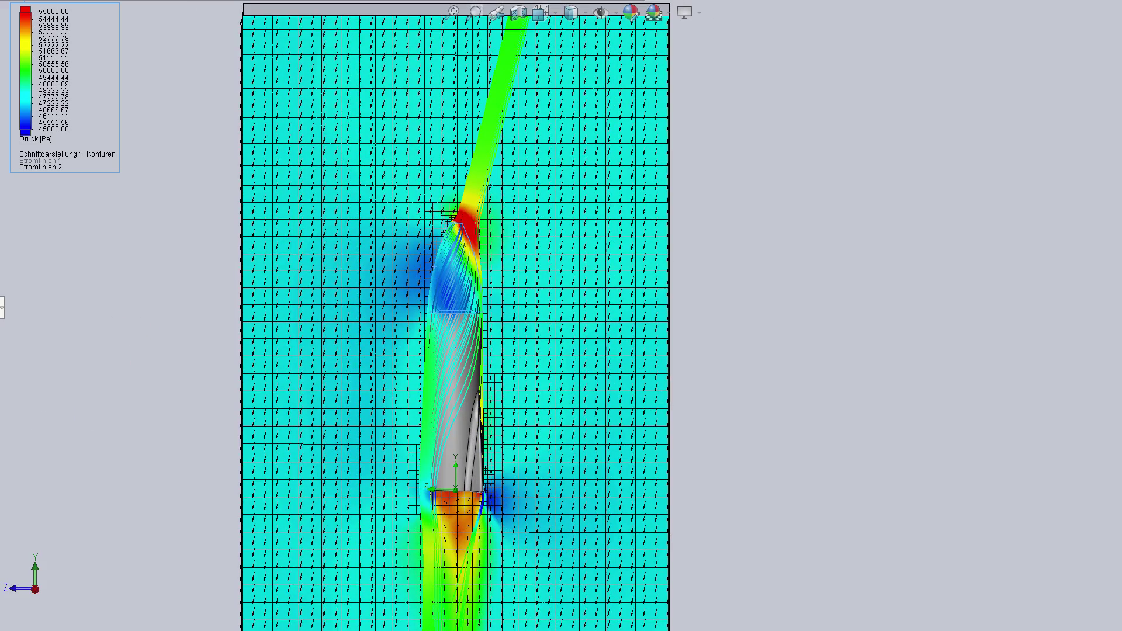
right_click(0, 367)
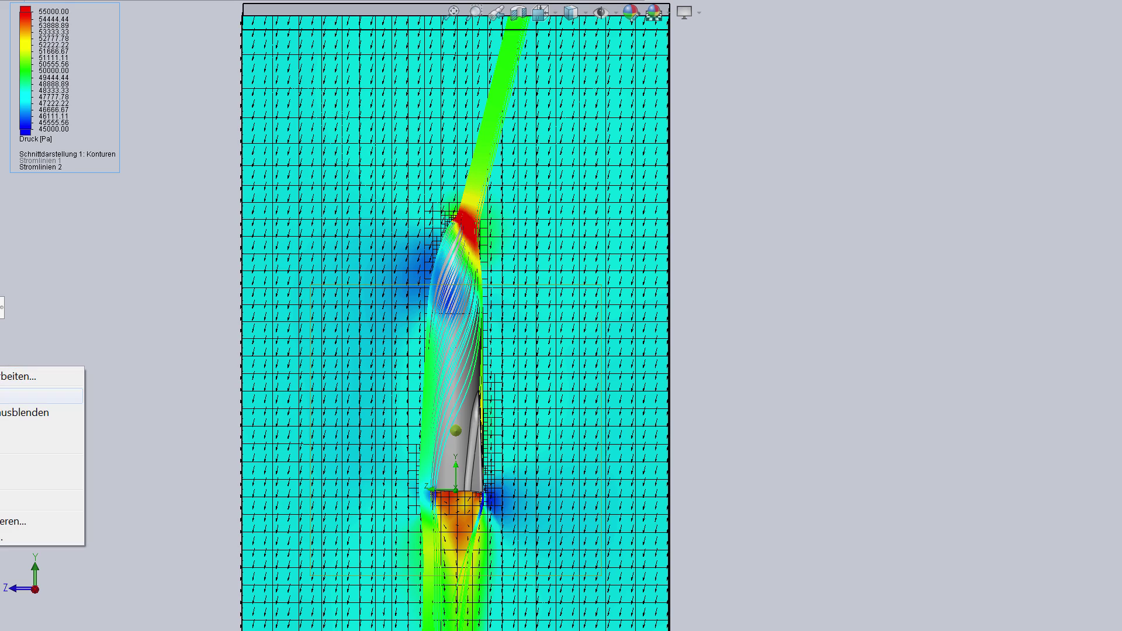
click(76, 396)
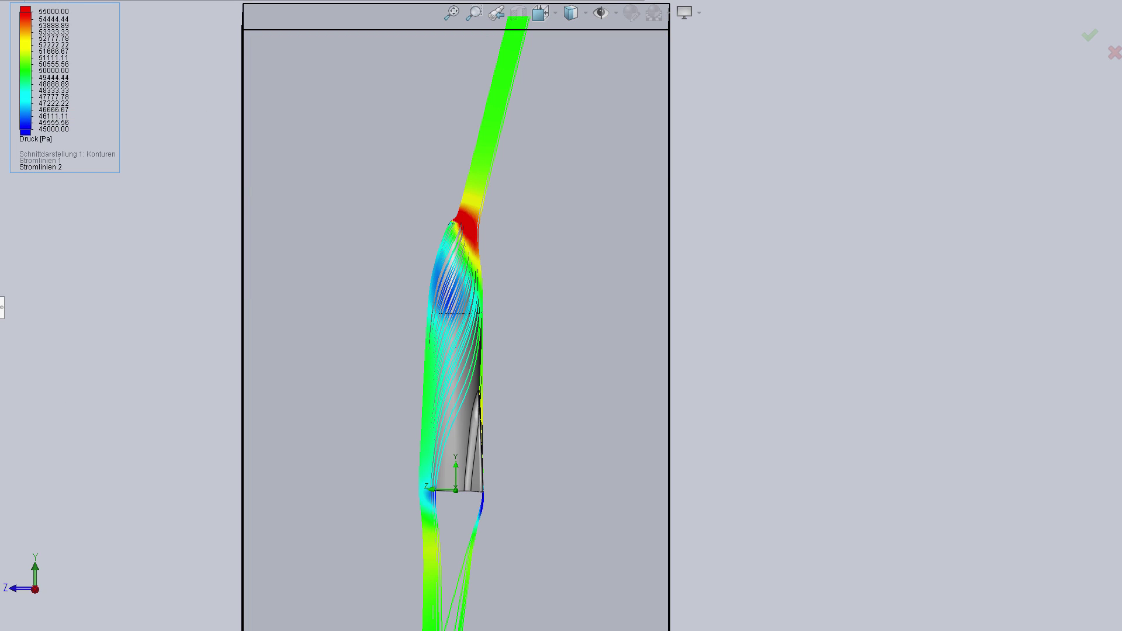
click(2, 308)
Colour the streamlines by temperature and orbit to a tilted view of the domain box.
click(20, 266)
middle_drag(138, 228, 99, 222)
right_click(31, 104)
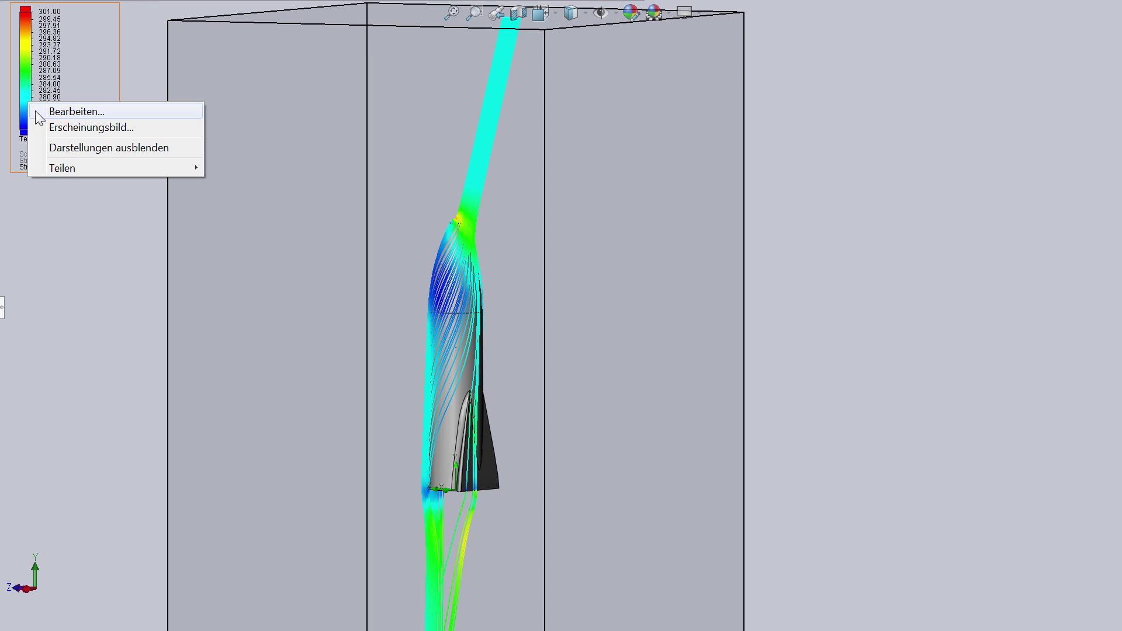
click(187, 341)
mouse_move(187, 341)
middle_down()
mouse_move(165, 173)
mouse_move(217, 277)
mouse_move(187, 95)
mouse_move(196, 158)
mouse_move(258, 292)
mouse_move(269, 287)
middle_up()
Change the streamline legend parameter from temperature to velocity.
right_click(40, 111)
click(41, 108)
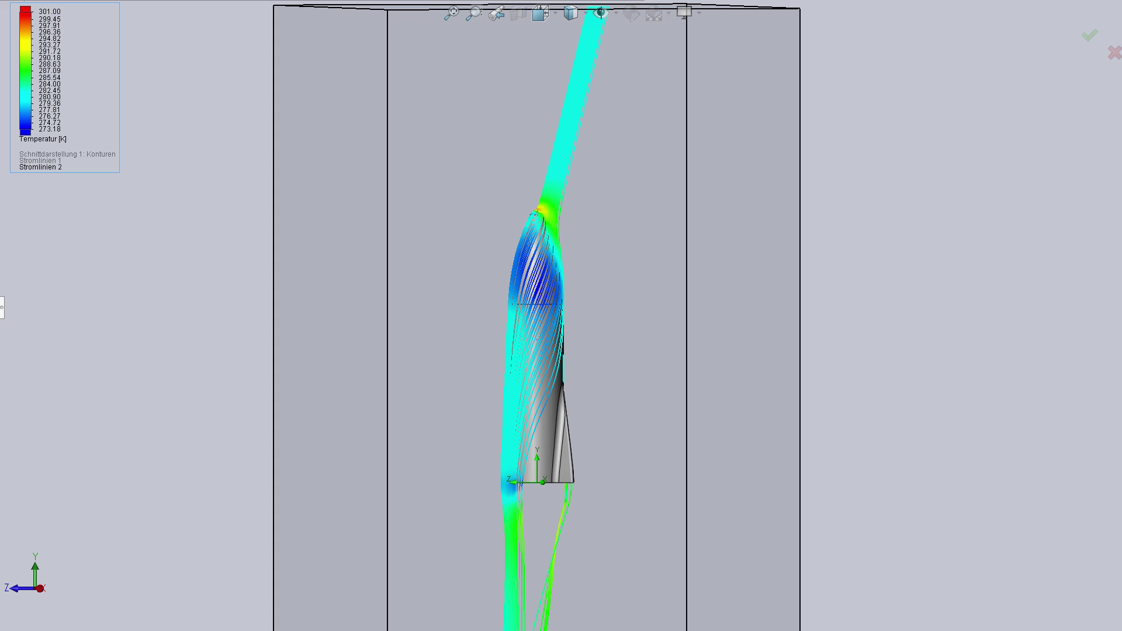
click(2, 307)
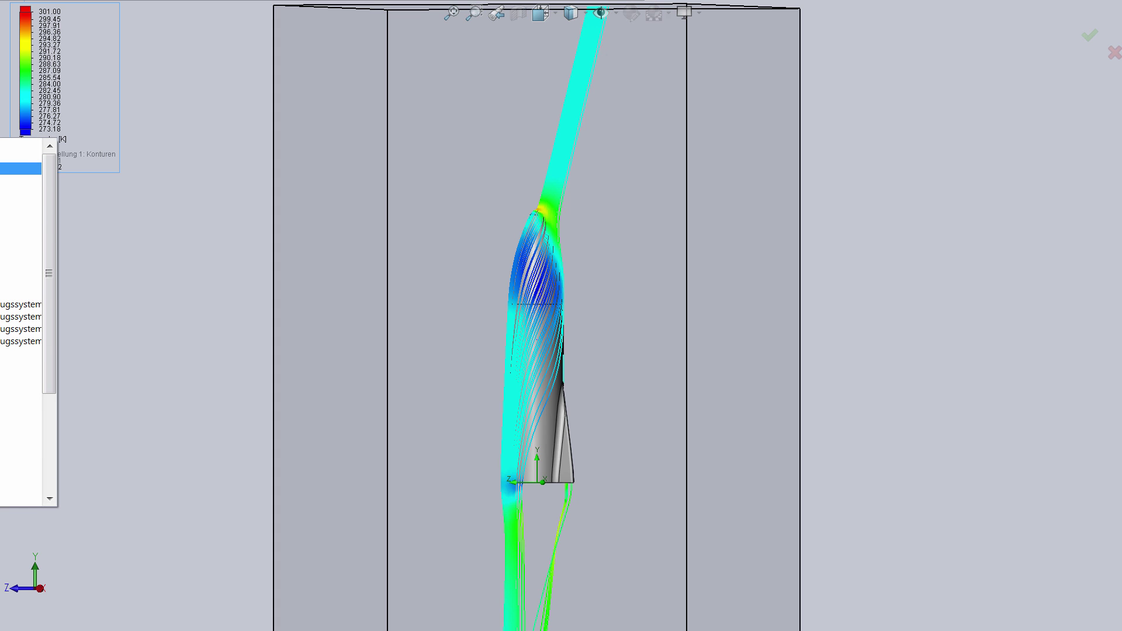
click(171, 298)
middle_drag(170, 298, 134, 82)
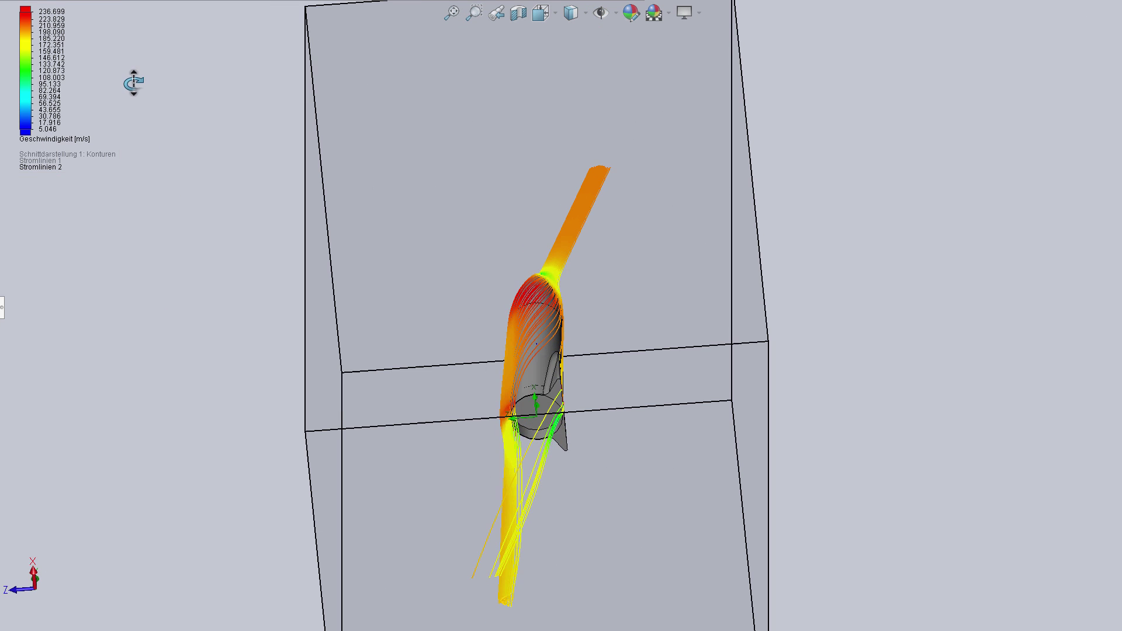
Recolour the streamlines by pressure again via the legend parameter.
right_click(34, 85)
click(44, 88)
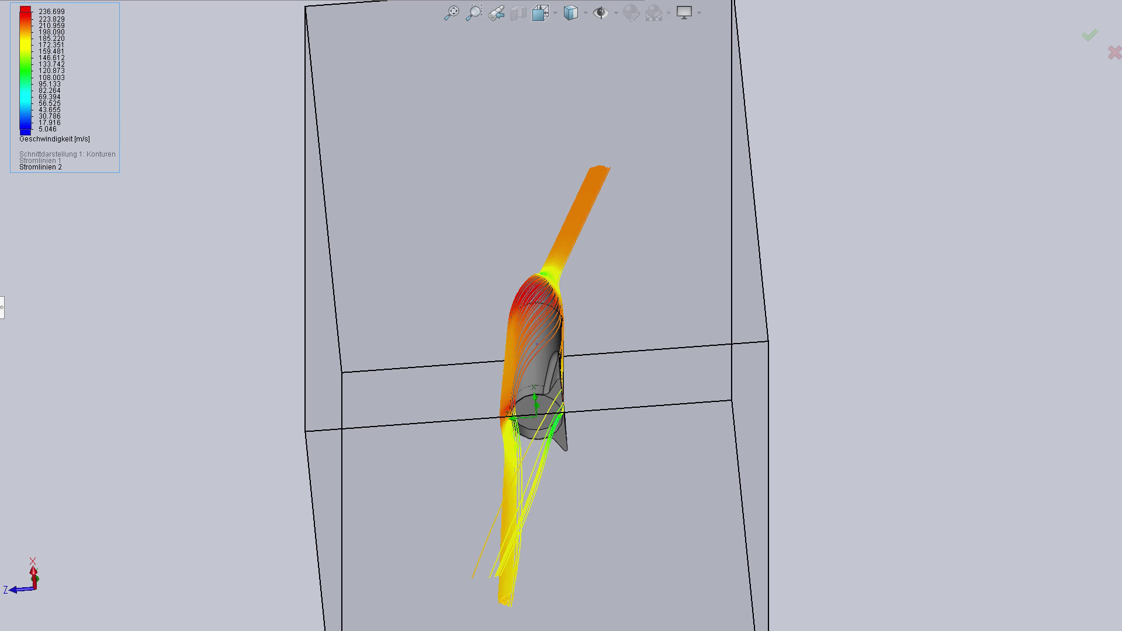
click(35, 139)
click(24, 181)
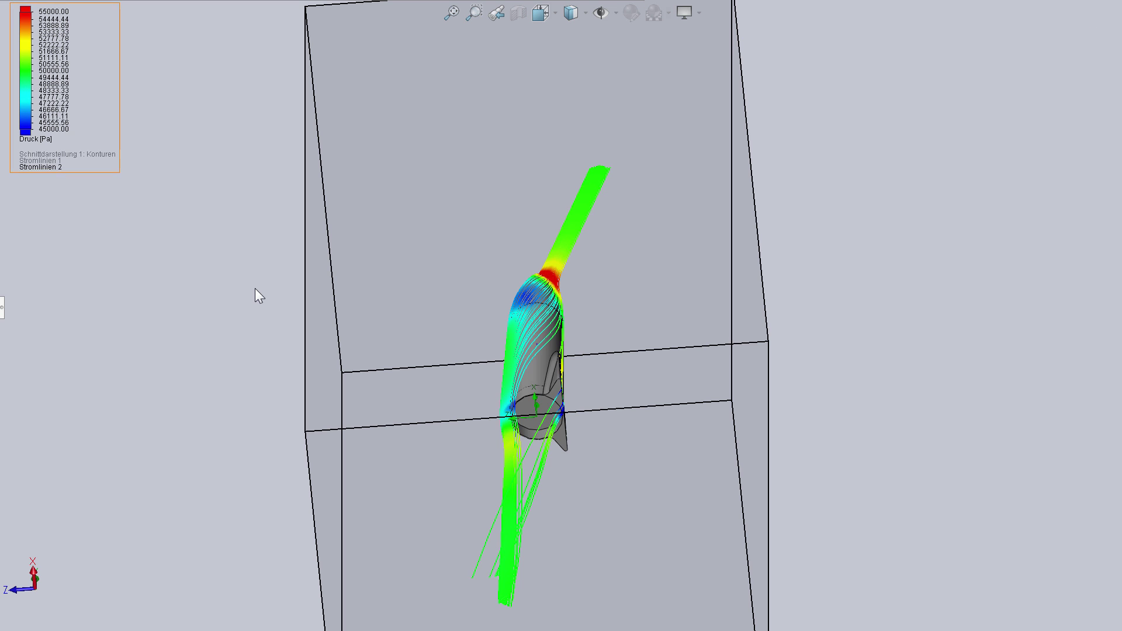
Hide the streamline plot, viewing the box upright.
mouse_move(255, 290)
middle_down()
mouse_move(275, 471)
mouse_move(360, 546)
mouse_move(494, 346)
mouse_move(426, 359)
mouse_move(213, 331)
mouse_move(165, 290)
mouse_move(363, 581)
mouse_move(321, 544)
mouse_move(131, 514)
middle_up()
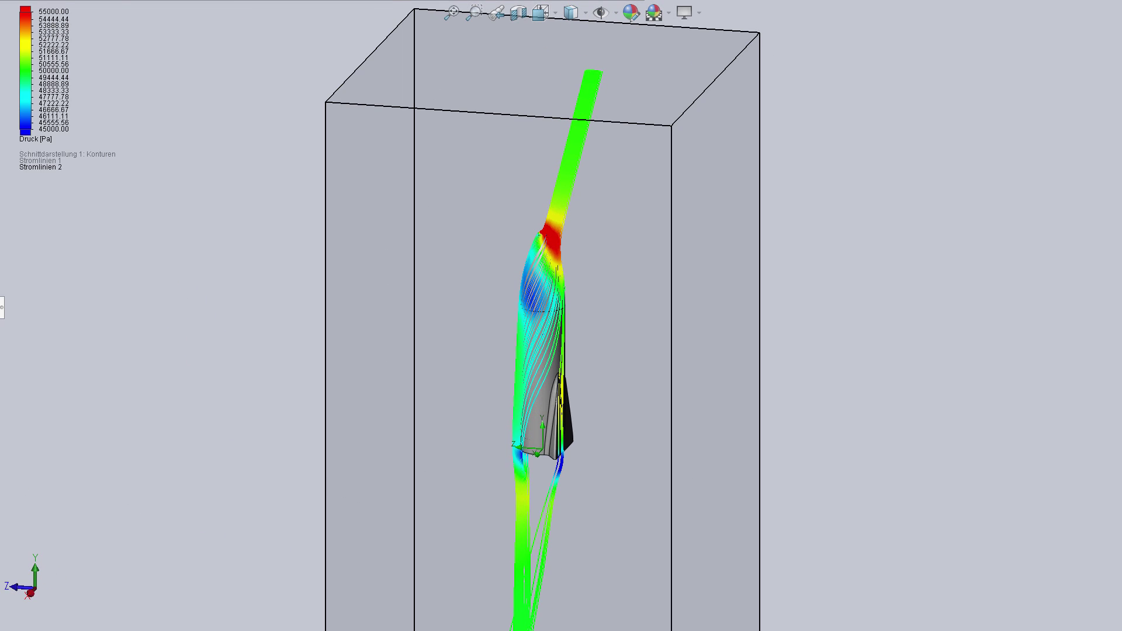
right_click(1, 445)
click(1, 462)
right_click(1, 431)
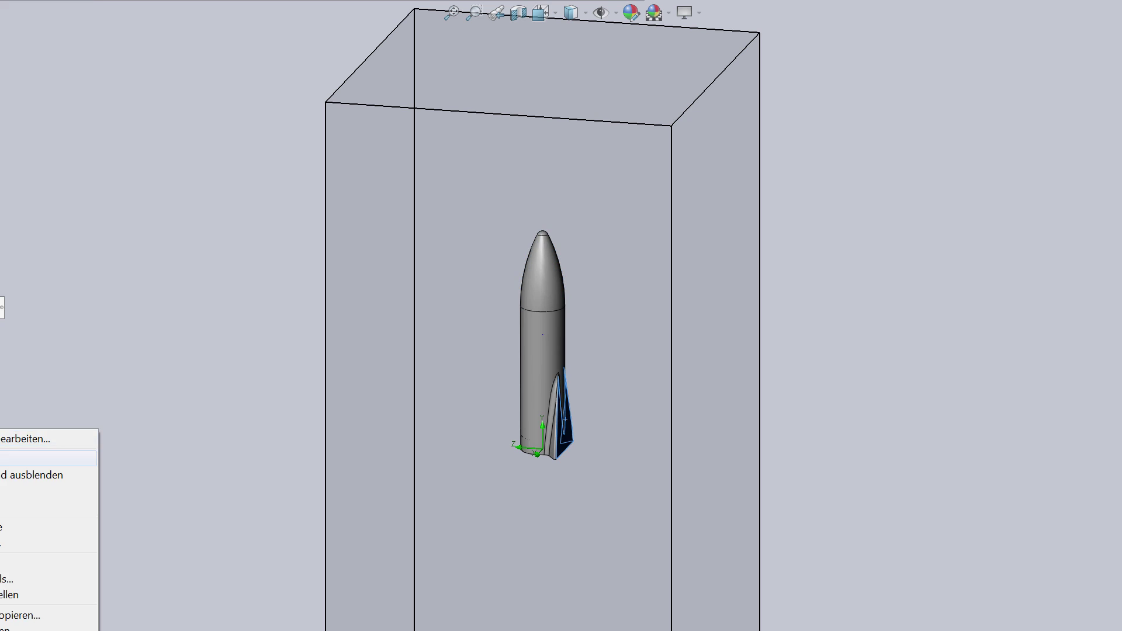
click(1, 458)
middle_drag(102, 448, 23, 410)
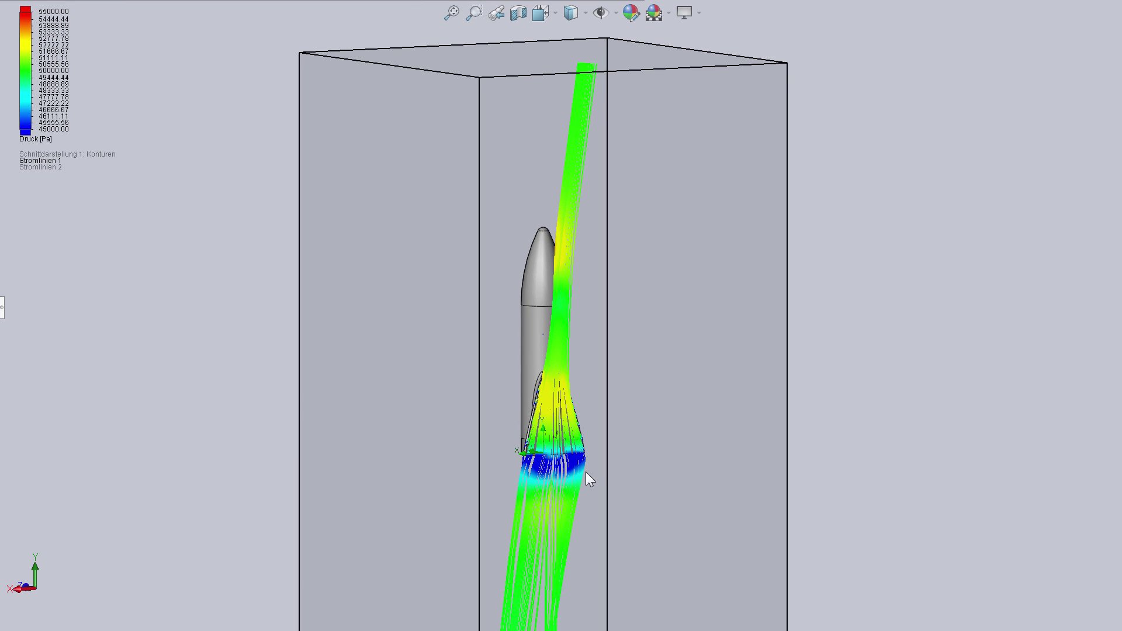
scroll(586, 473, down, 3)
right_click(522, 214)
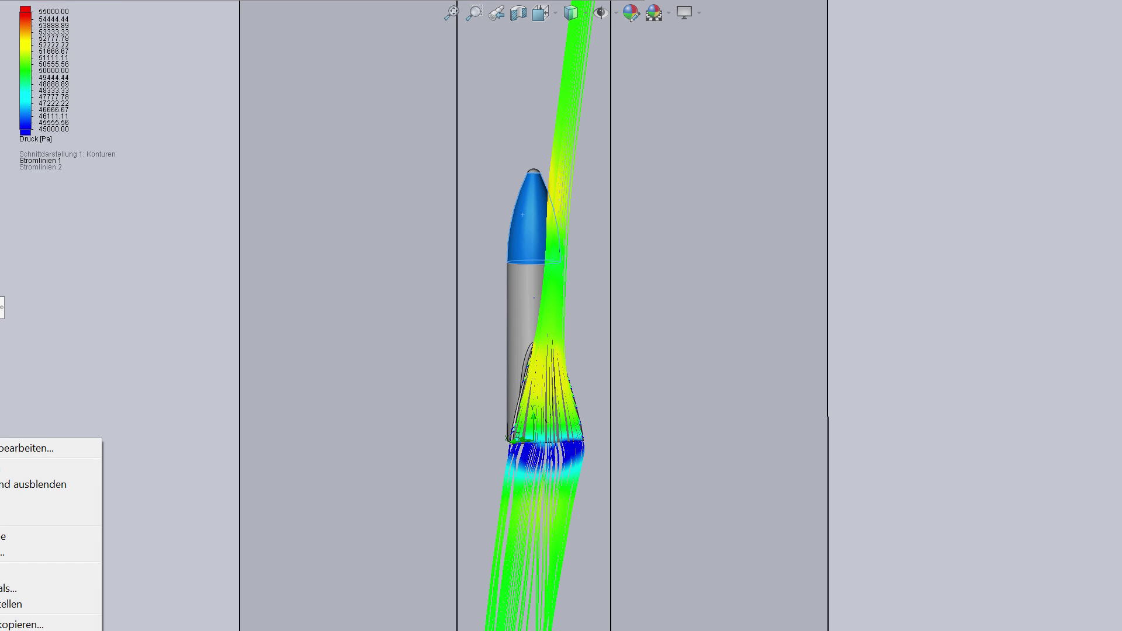
right_click(65, 87)
click(35, 462)
scroll(266, 383, up, 3)
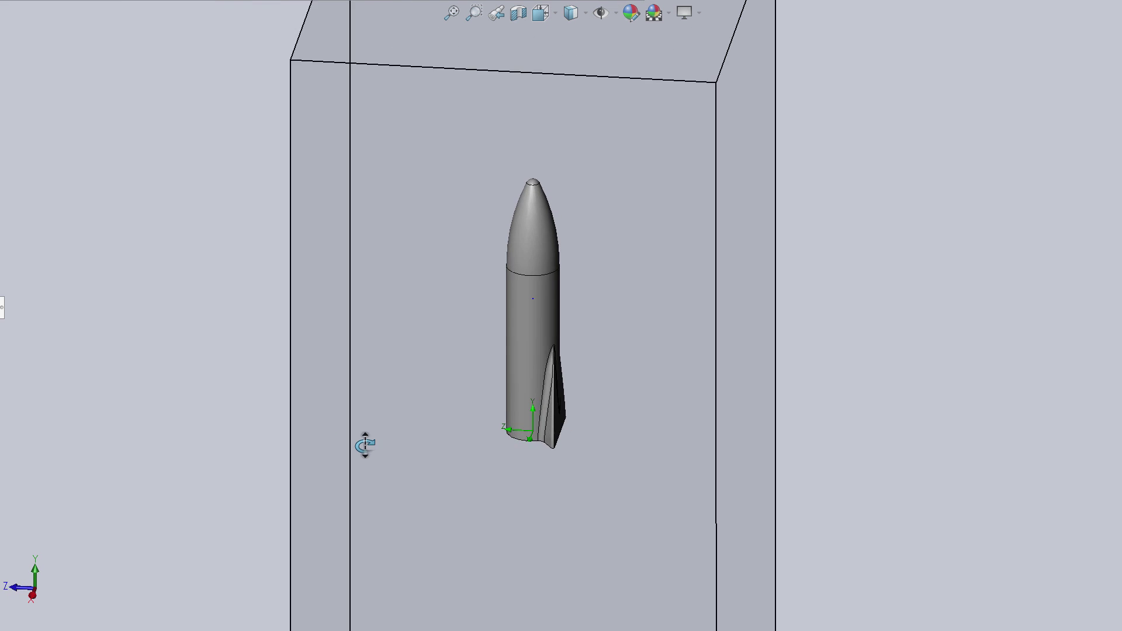
ctrl+middle_drag(363, 446, 281, 404)
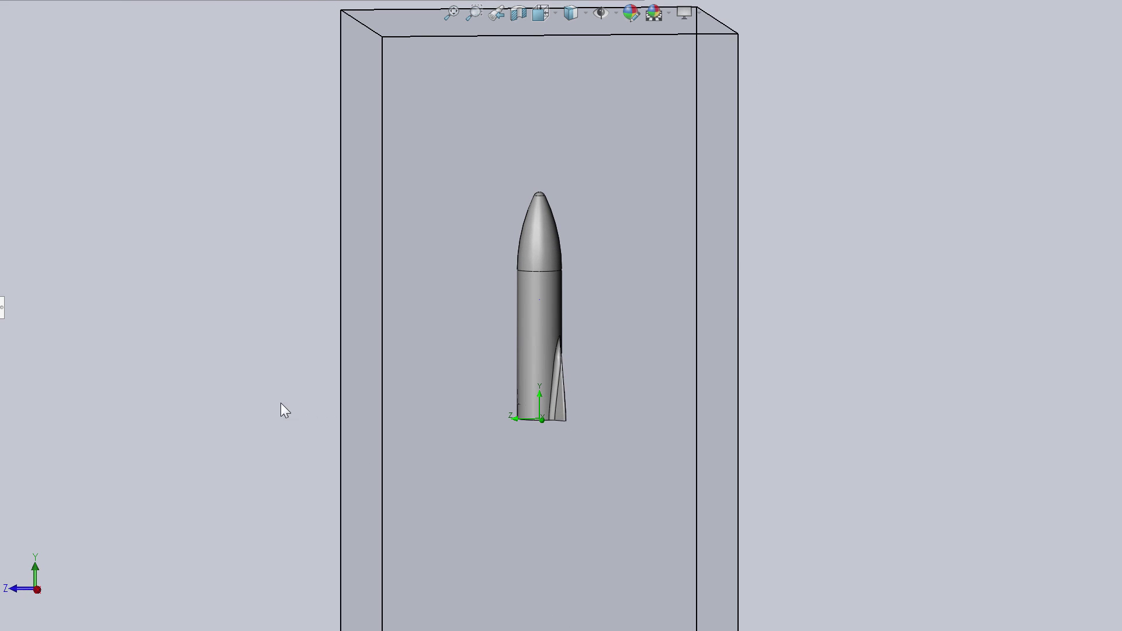
Show the pressure cut plot again and view it Normal To the cut plane.
right_click(6, 365)
click(68, 403)
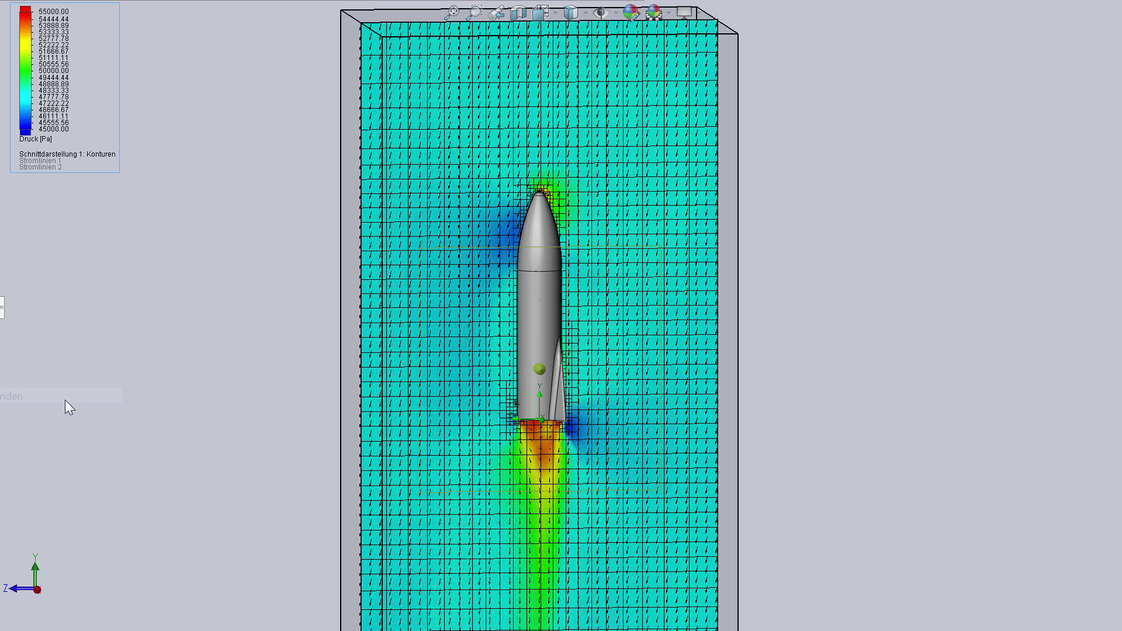
mouse_move(80, 368)
middle_down()
mouse_move(35, 239)
mouse_move(30, 130)
middle_up()
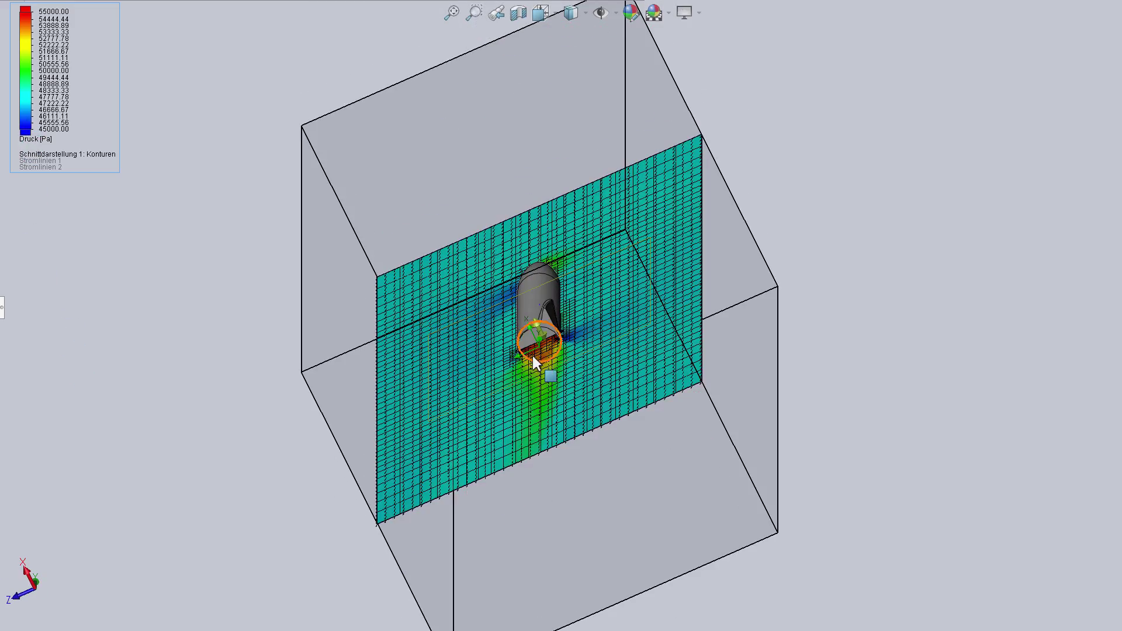
key(ctrl+8)
Switch the cut-plot contour parameter to Temperature, then to Velocity.
right_click(25, 125)
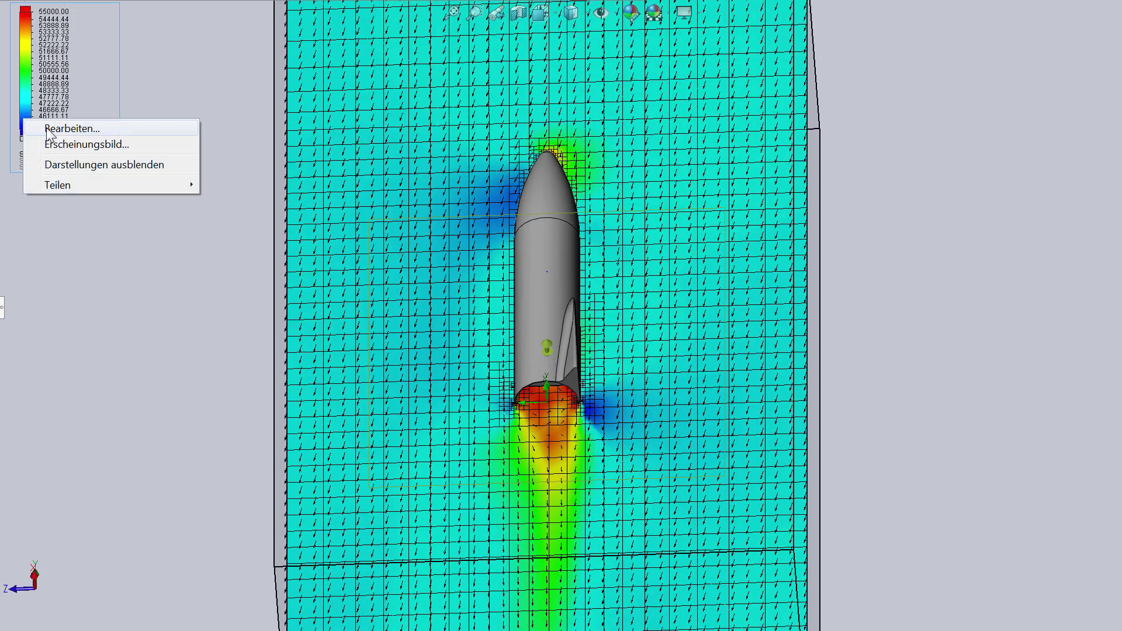
click(38, 126)
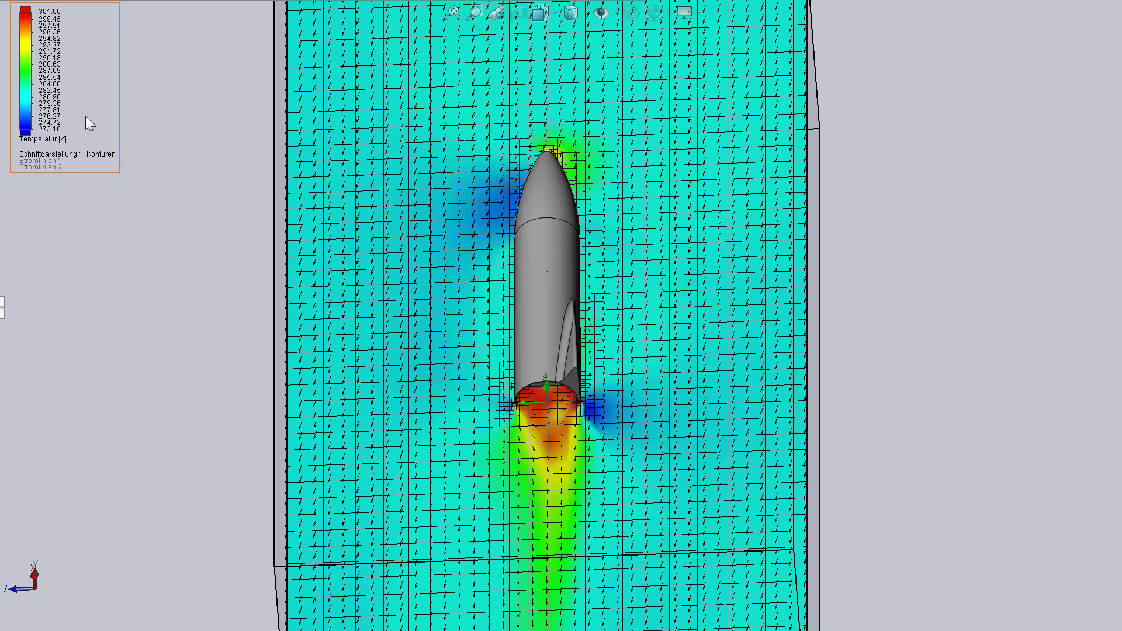
click(43, 139)
click(88, 110)
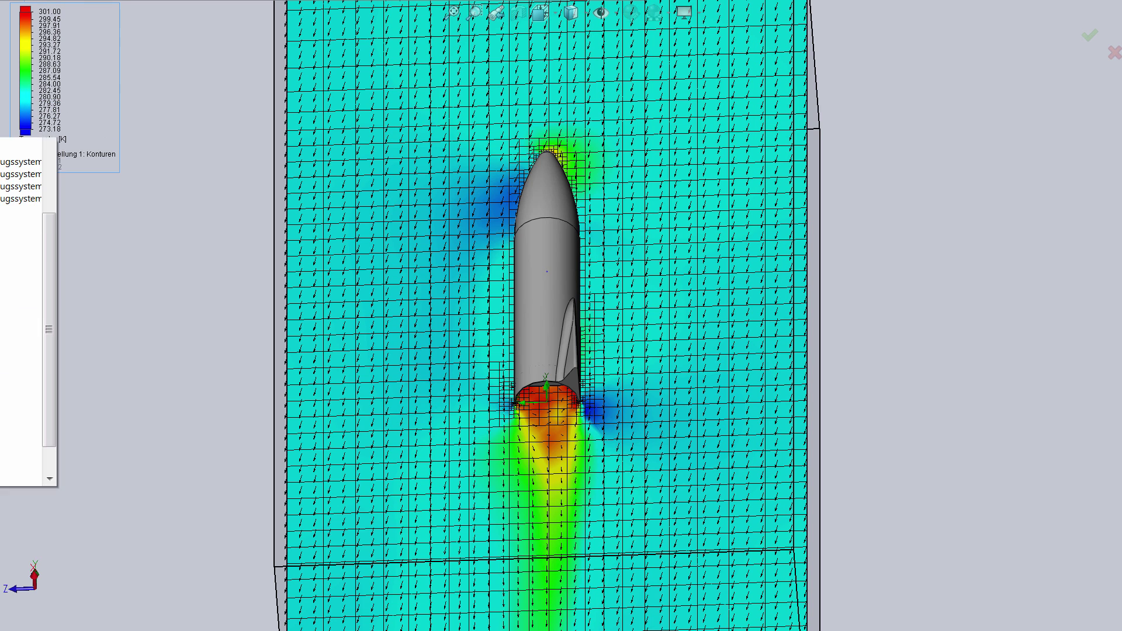
scroll(21, 292, up, 1)
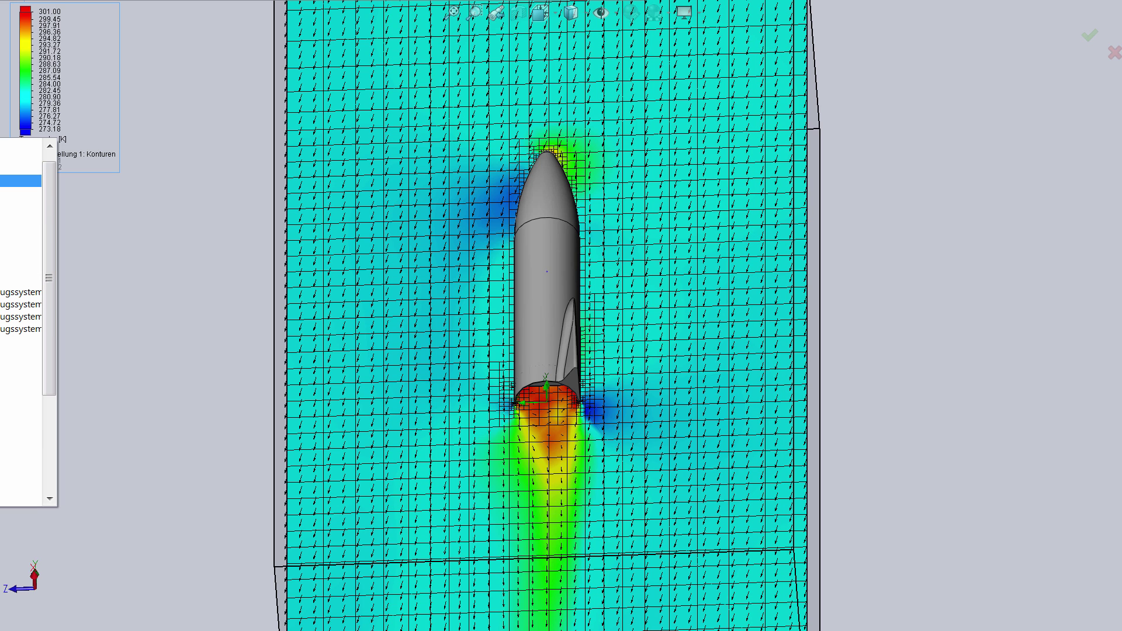
click(23, 156)
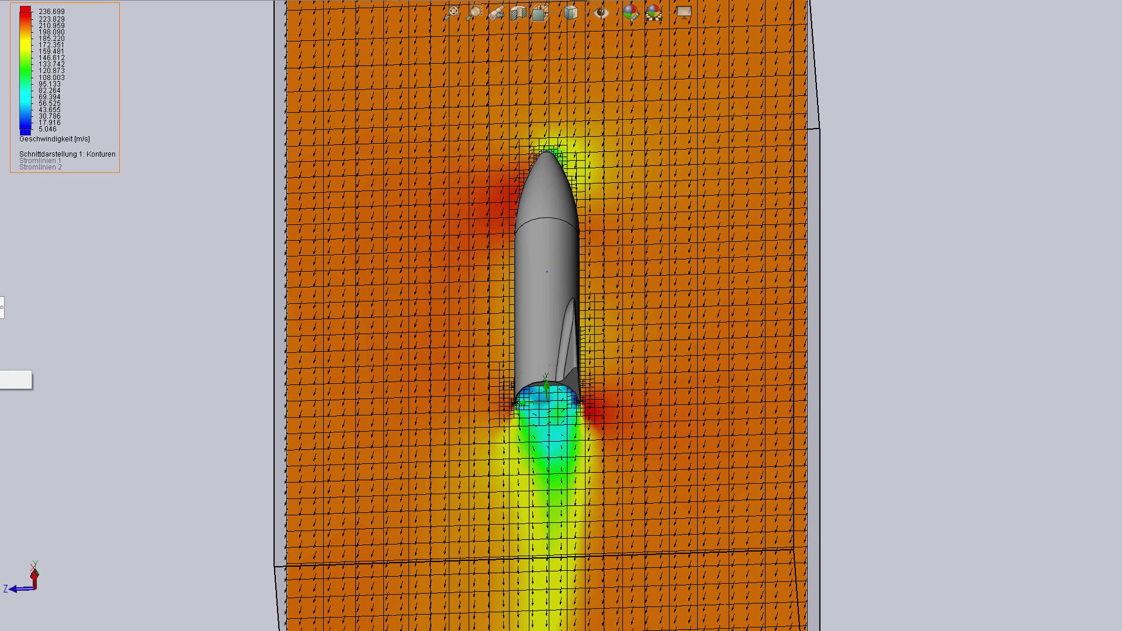
Hide the velocity cut plot and orbit to a perspective view of the box.
right_click(18, 380)
click(47, 395)
mouse_move(131, 432)
middle_down()
mouse_move(265, 444)
mouse_move(261, 457)
mouse_move(201, 476)
mouse_move(205, 503)
mouse_move(214, 500)
middle_up()
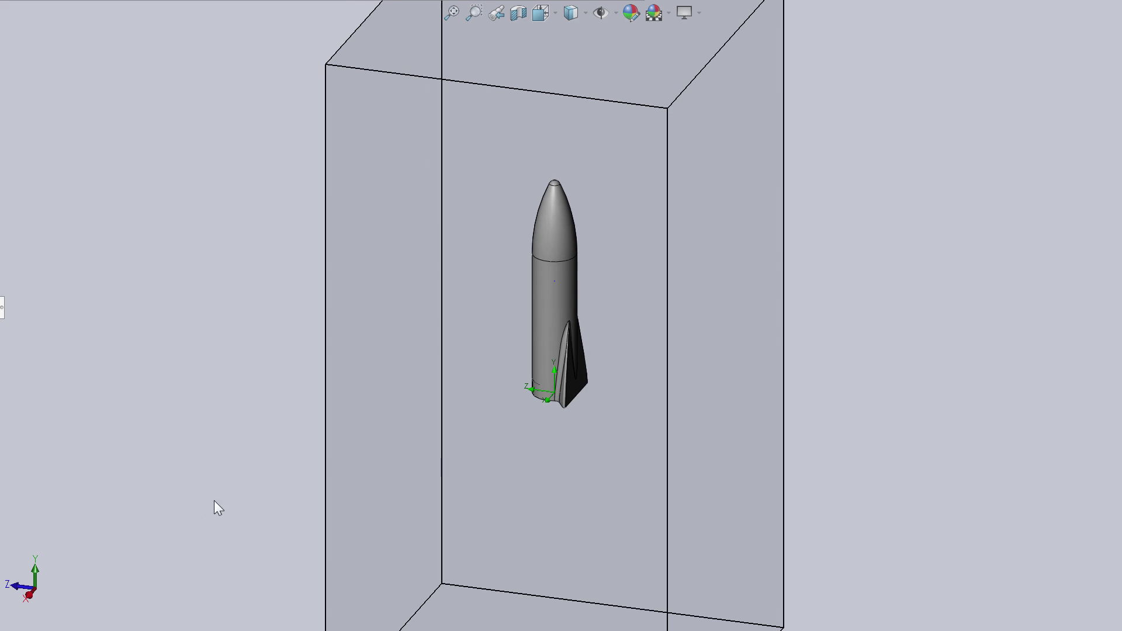
mouse_move(178, 83)
middle_down()
mouse_move(200, 135)
mouse_move(229, 164)
middle_up()
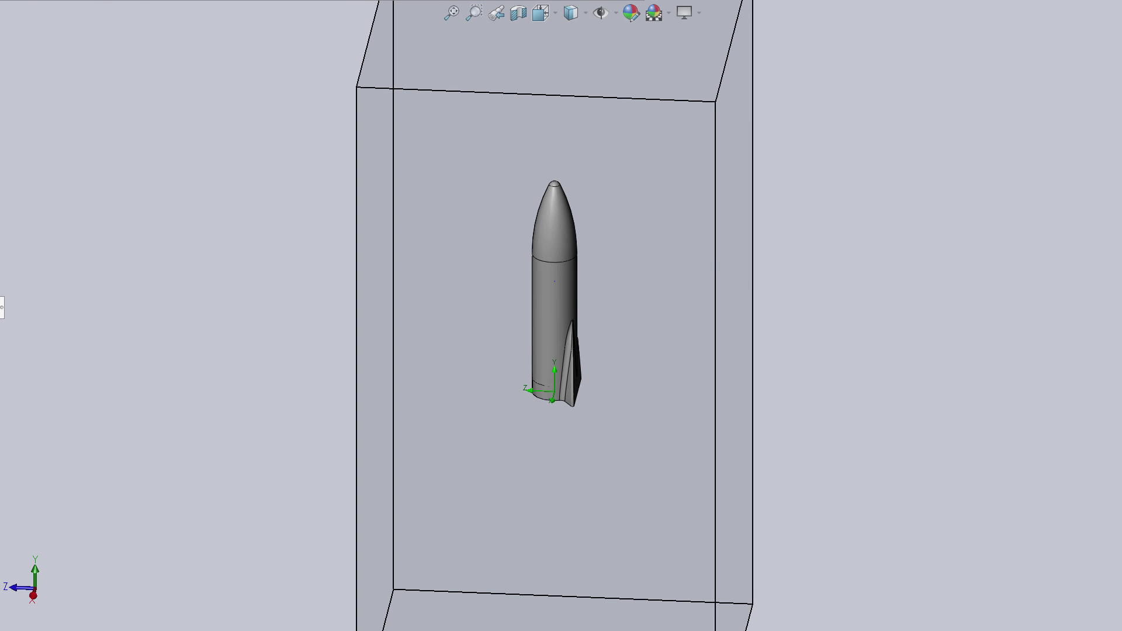